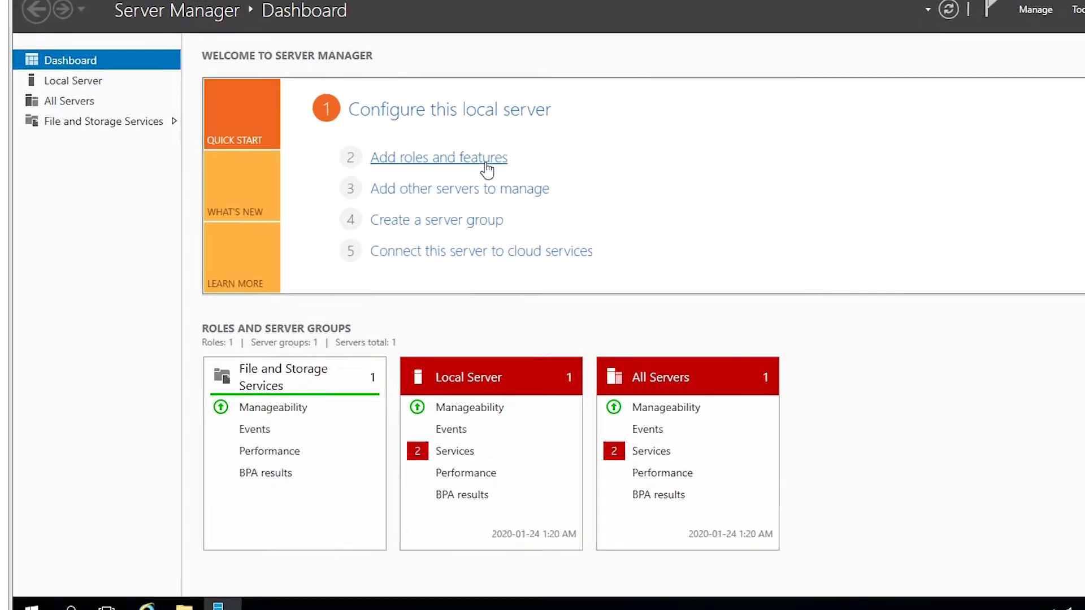
# Step: Start adding roles and features with a role-based or feature-based installation on the LON-SVR4 server
pyautogui.click(506, 188)
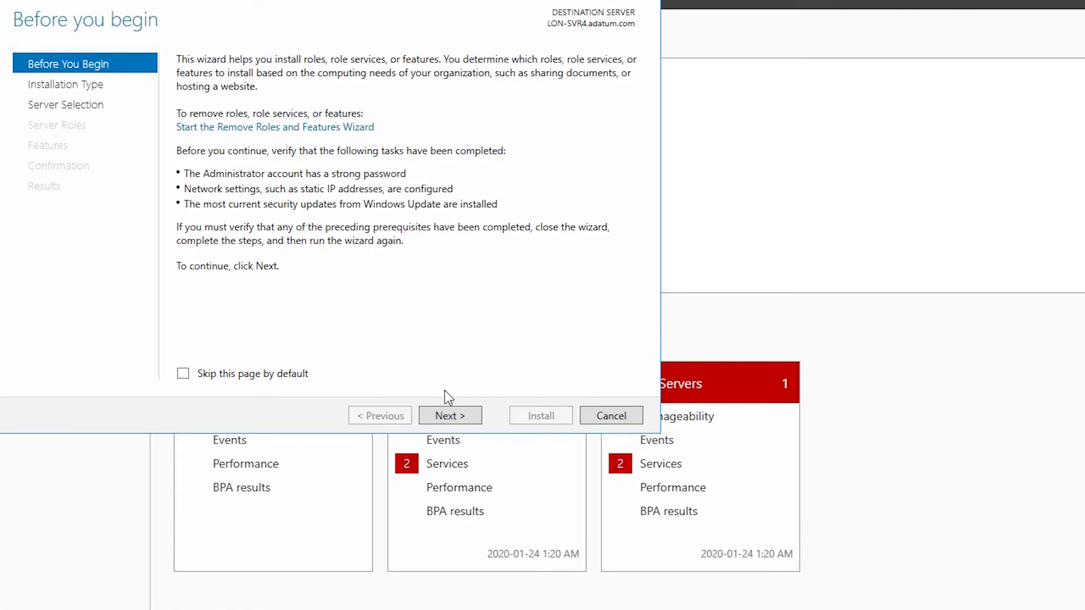
pyautogui.click(449, 421)
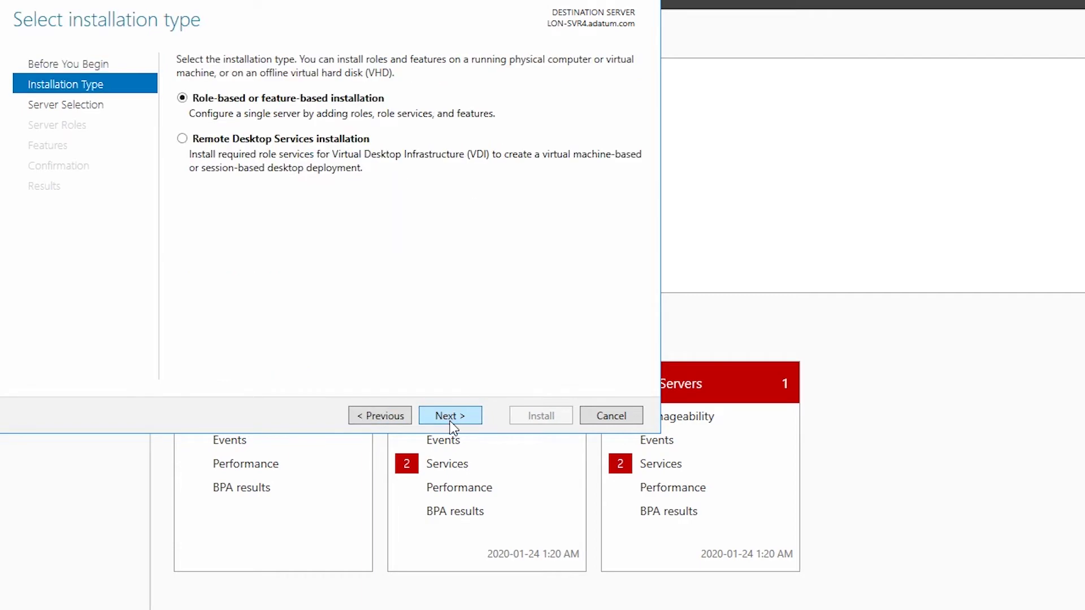
pyautogui.click(452, 423)
pyautogui.click(455, 421)
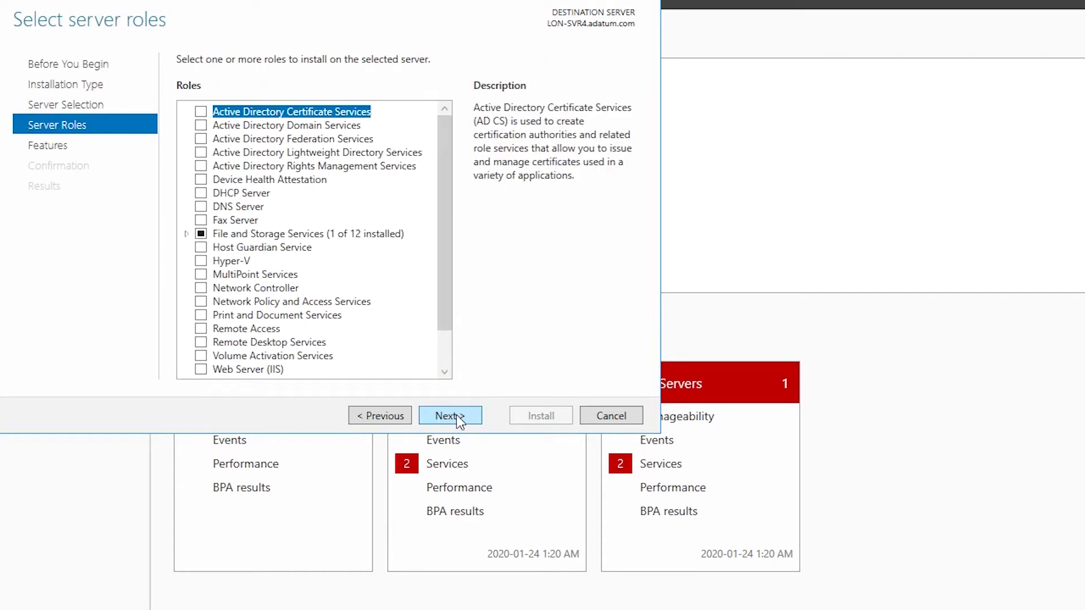
# Step: Select the Windows Deployment Services role and add its required management tools
pyautogui.scroll(-1, 438, 305)
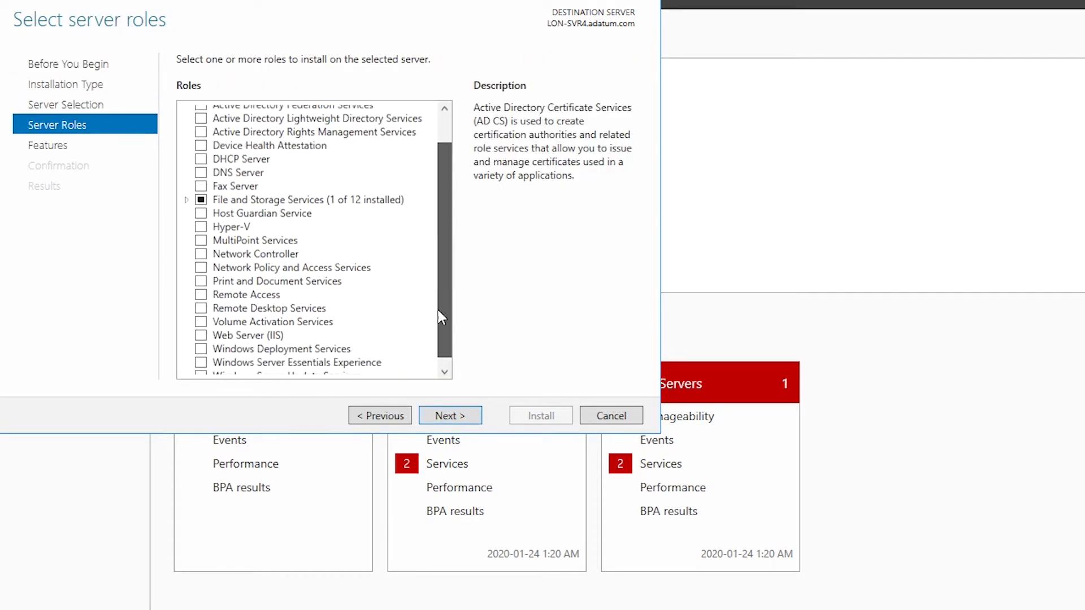
pyautogui.click(202, 341)
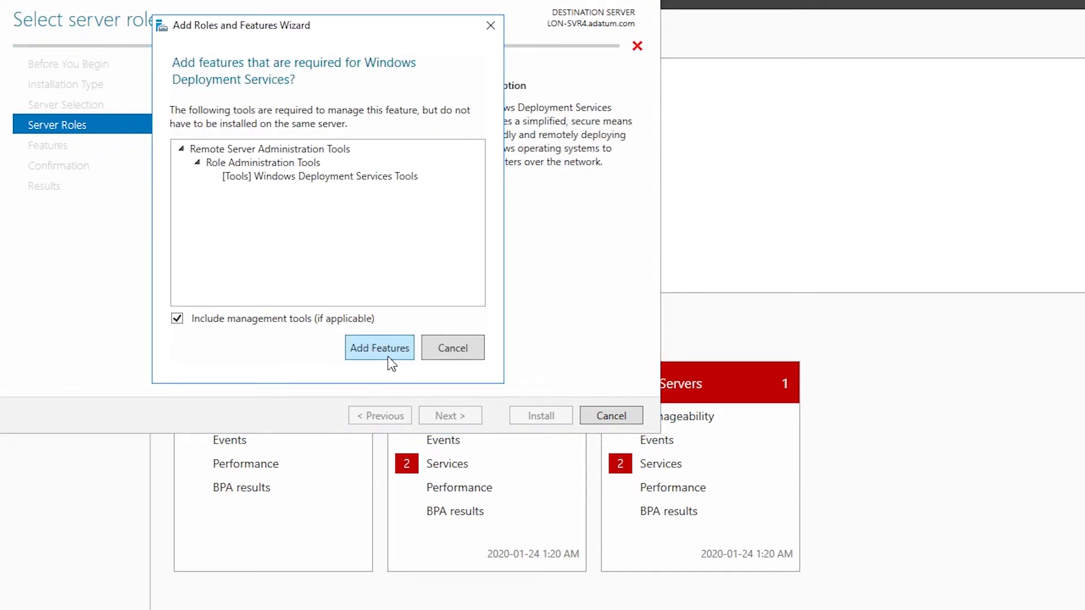
pyautogui.click(387, 357)
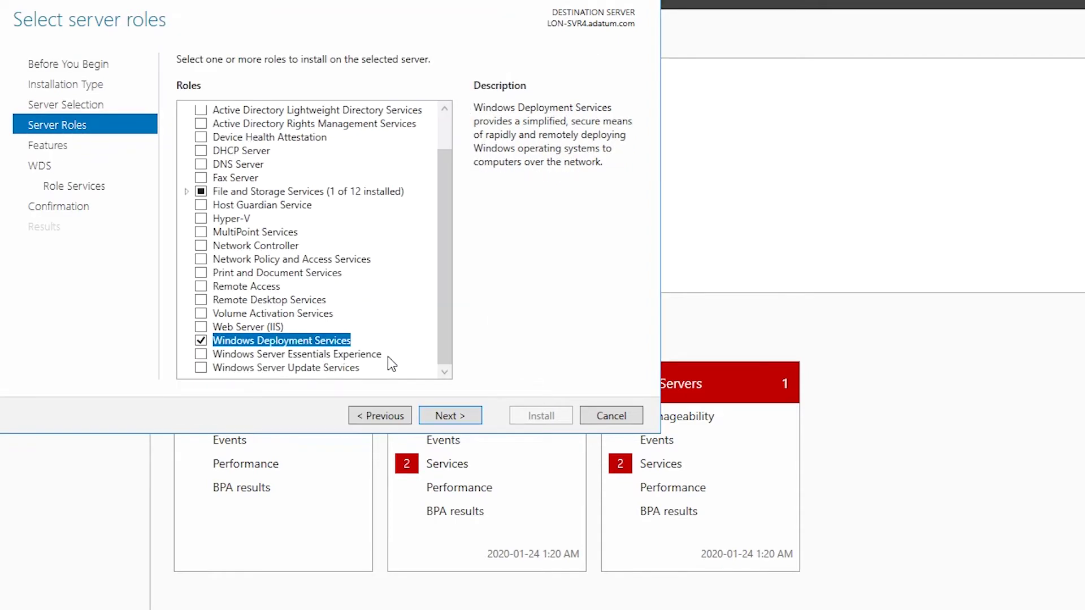
# Step: Install the selected role with the default features and both Deployment Server and Transport Server role services, then close the wizard
pyautogui.click(455, 417)
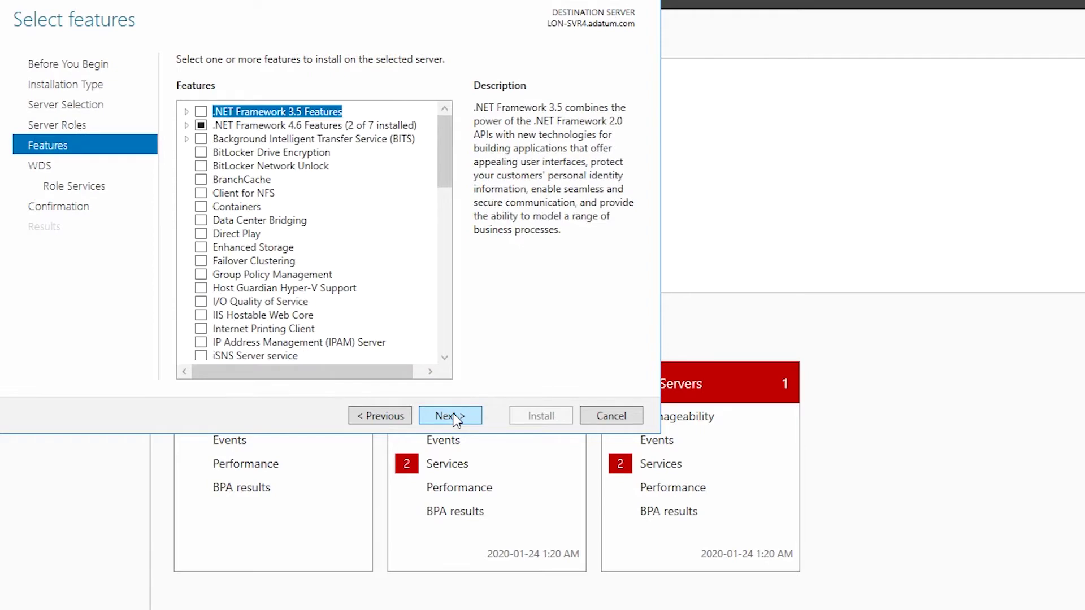
pyautogui.click(456, 417)
pyautogui.click(455, 417)
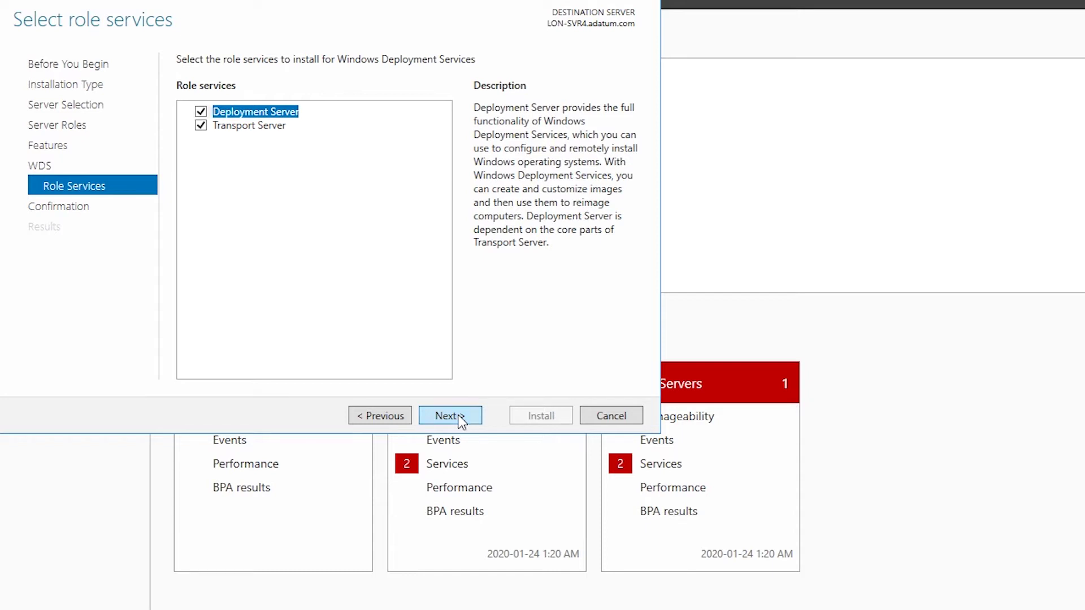
pyautogui.click(459, 417)
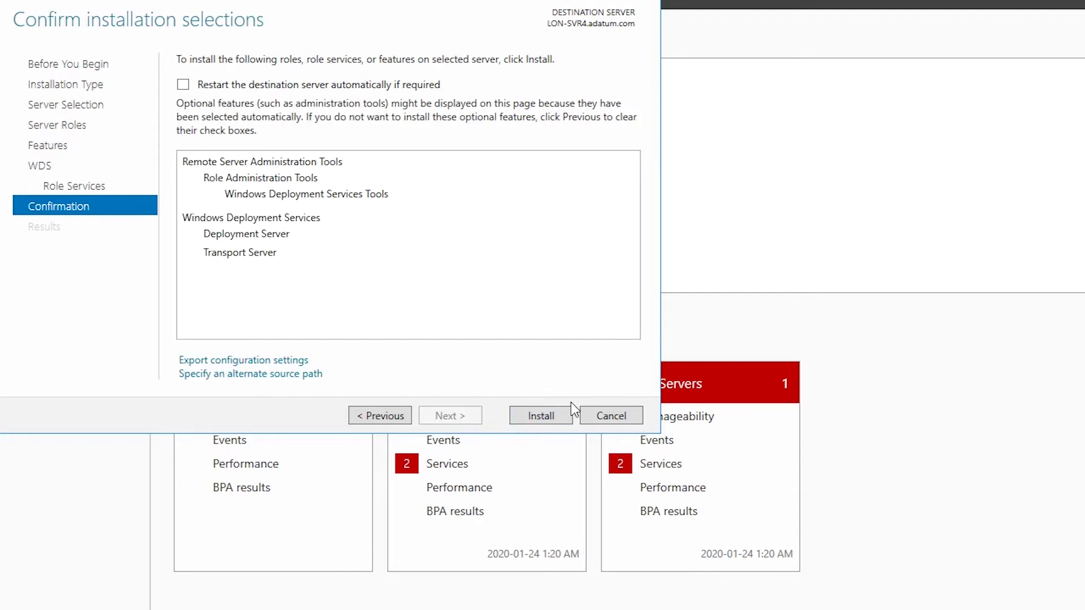
pyautogui.click(550, 416)
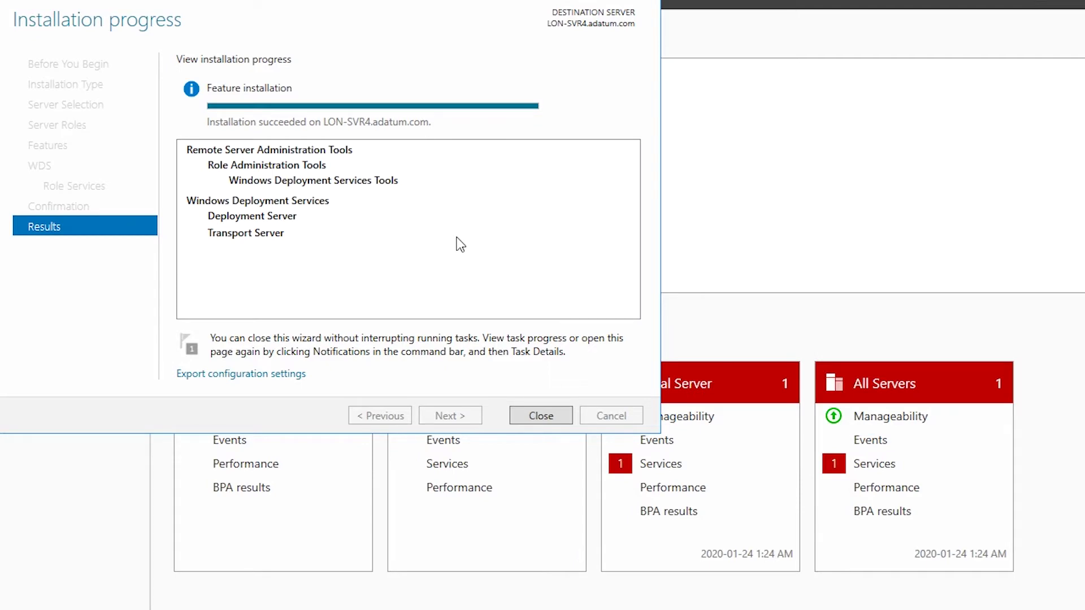
pyautogui.click(541, 415)
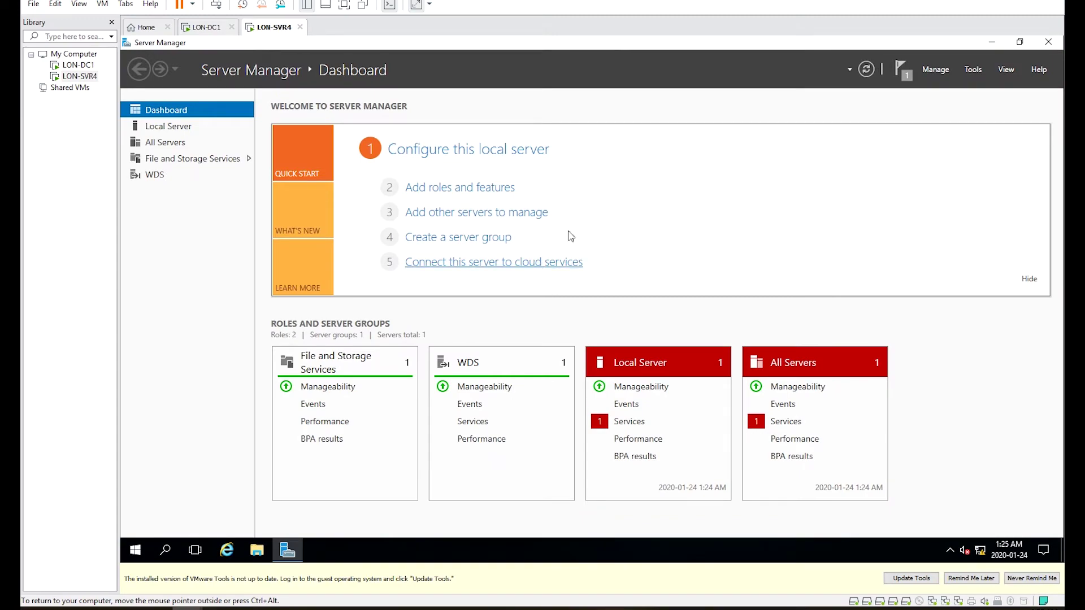
# Step: Open the Windows Deployment Services console and start configuring the LON-SVR4.adatum.com server
pyautogui.click(973, 69)
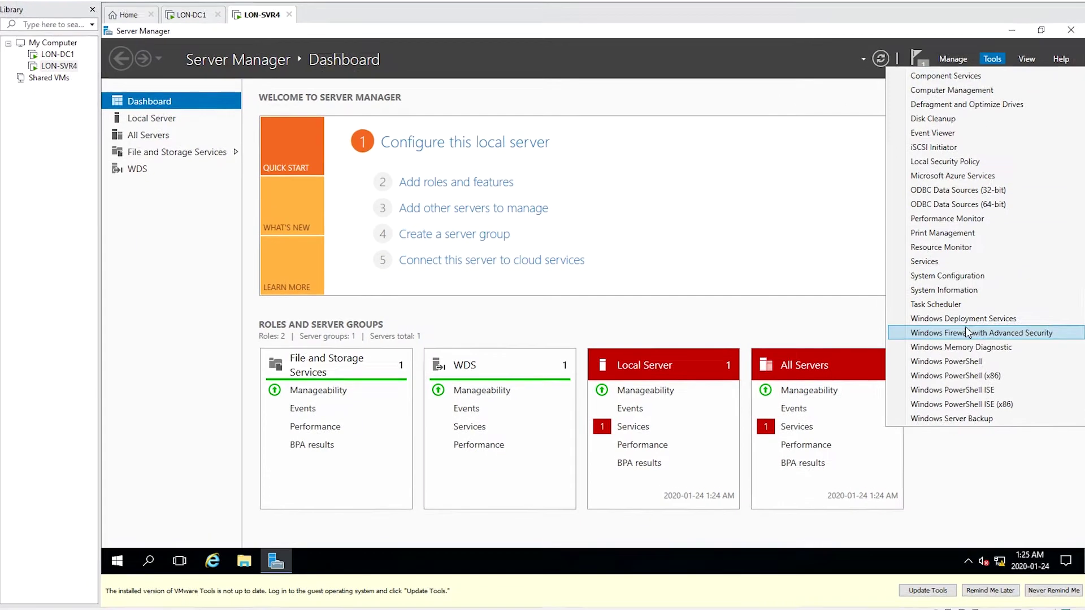
pyautogui.click(940, 332)
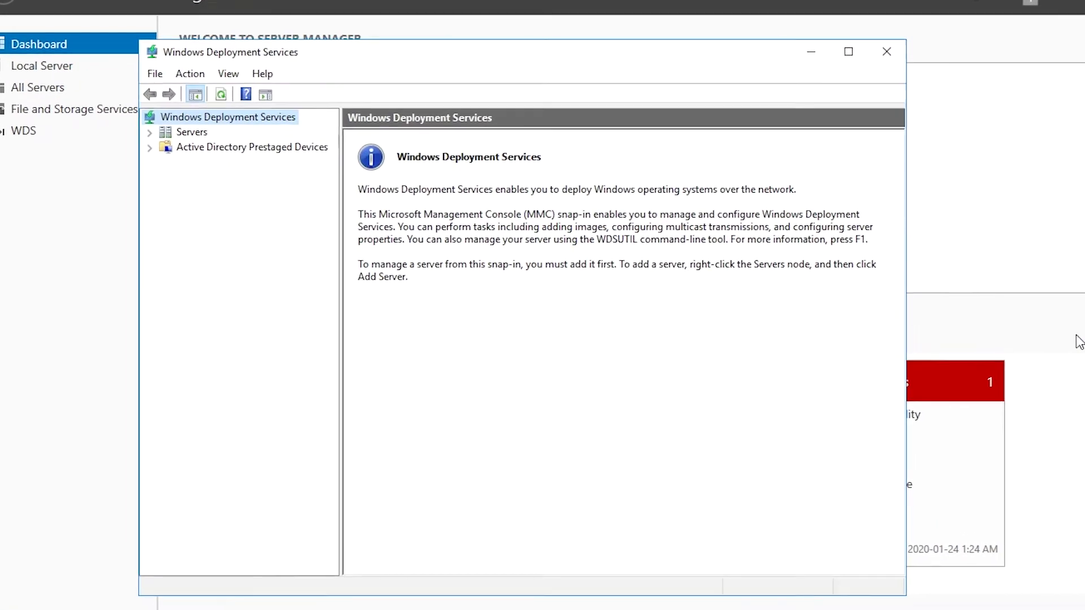
pyautogui.click(142, 130)
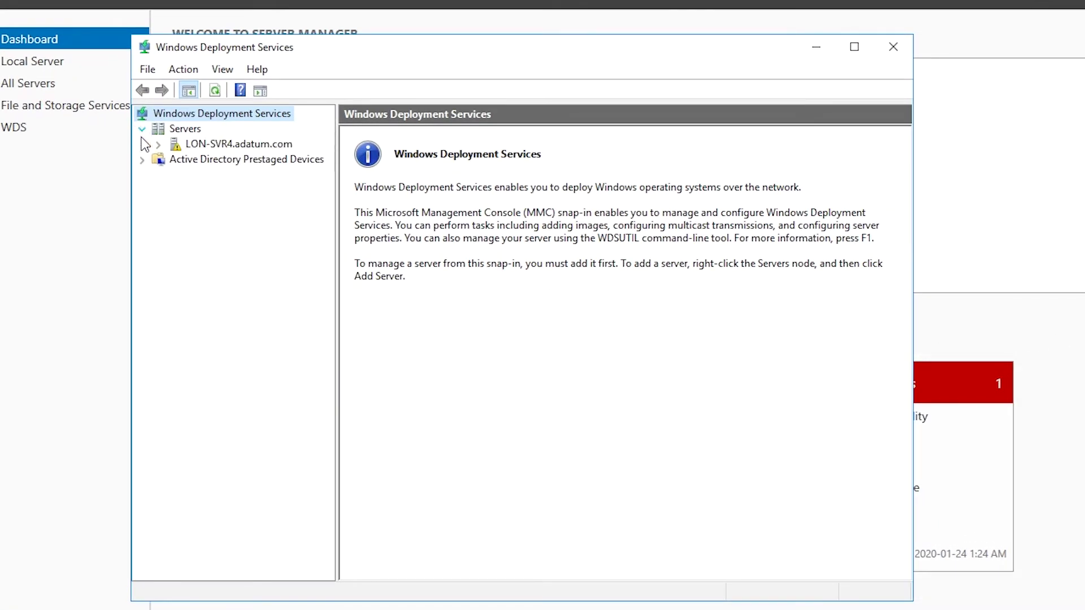
pyautogui.click(158, 145)
pyautogui.rightClick(193, 148)
pyautogui.click(231, 156)
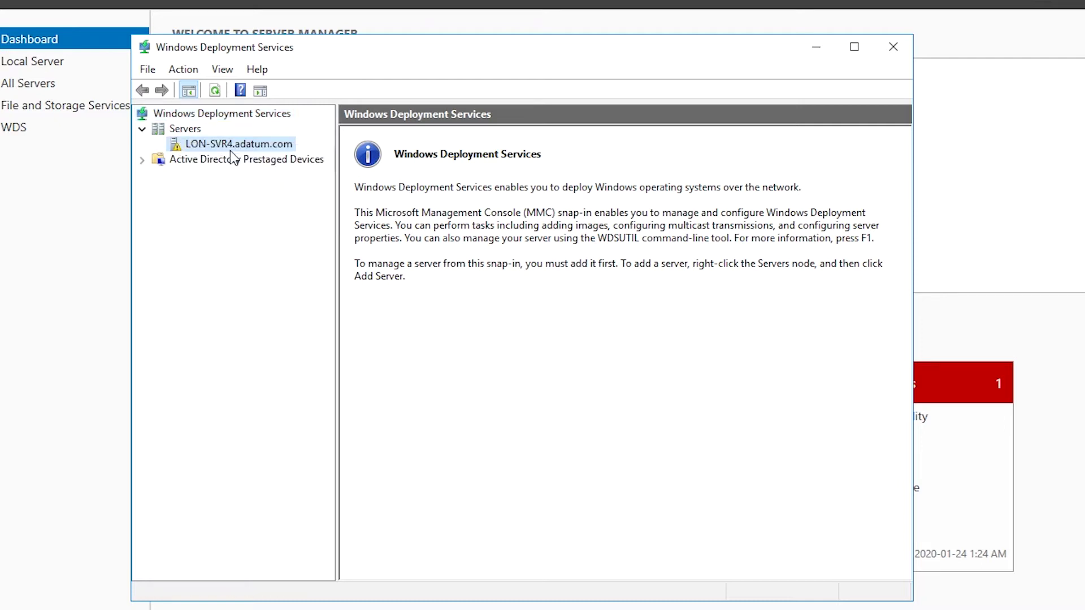
# Step: Set the server to be integrated with Active Directory and accept the default remote installation folder on the system volume
pyautogui.click(749, 457)
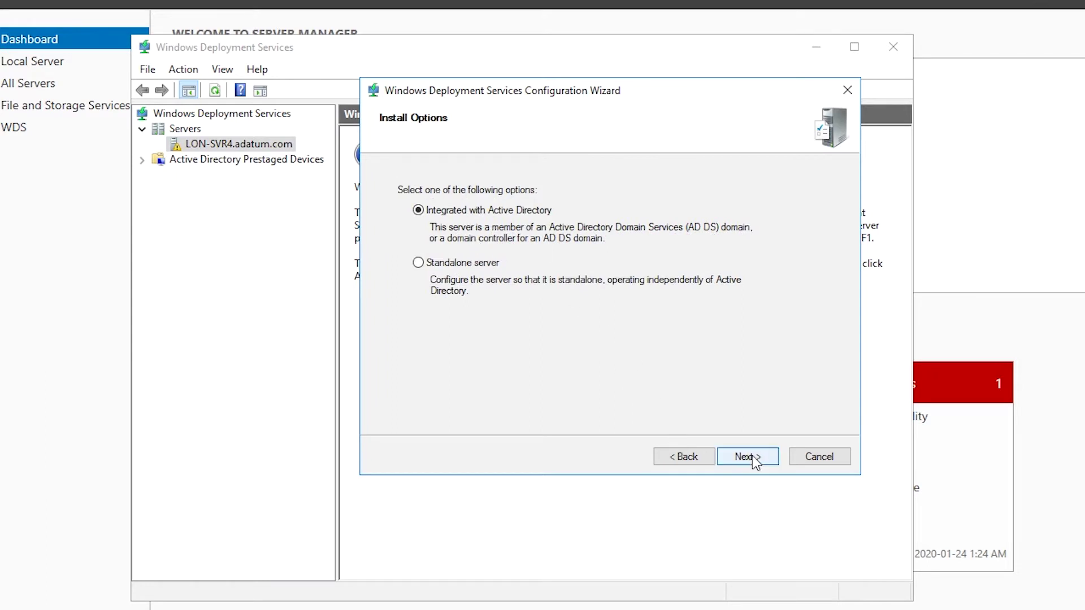
pyautogui.click(752, 457)
pyautogui.click(761, 462)
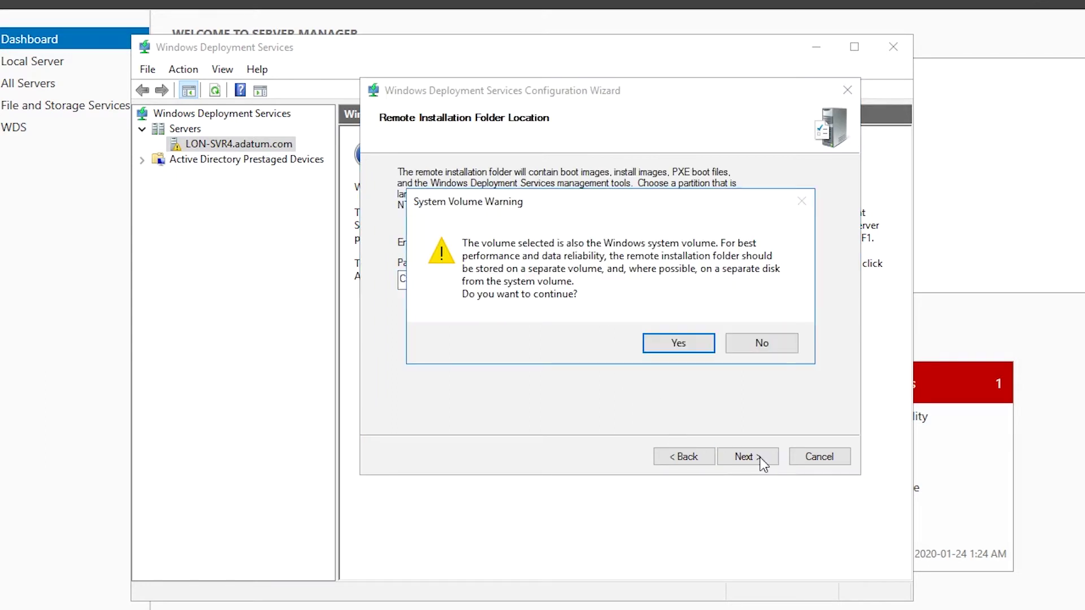
pyautogui.click(672, 344)
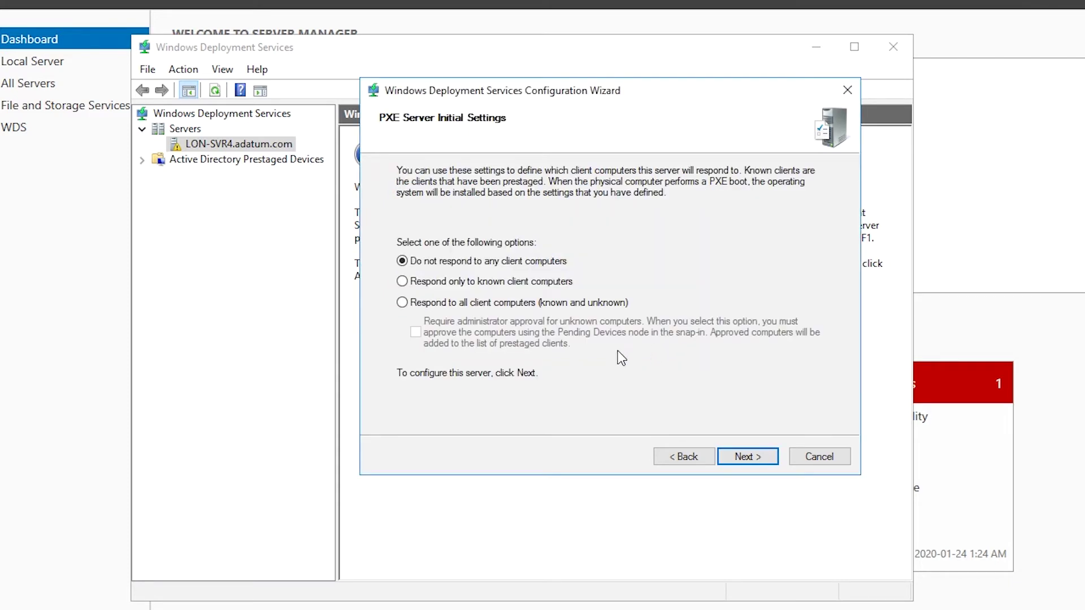
# Step: Set the PXE server to respond to all known and unknown client computers, finish the configuration and close the console
pyautogui.click(508, 304)
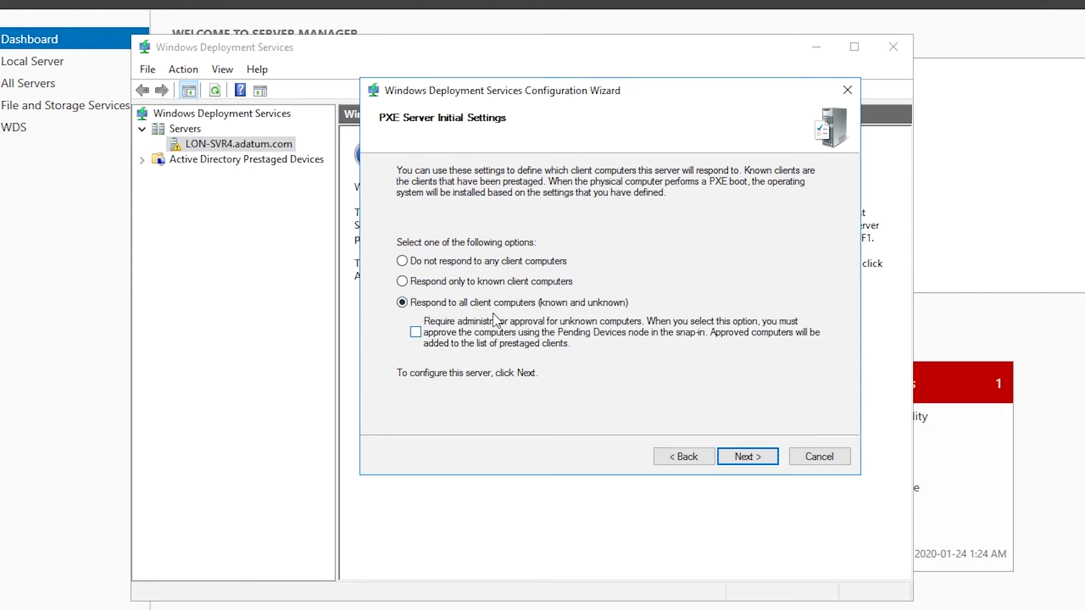
pyautogui.click(749, 456)
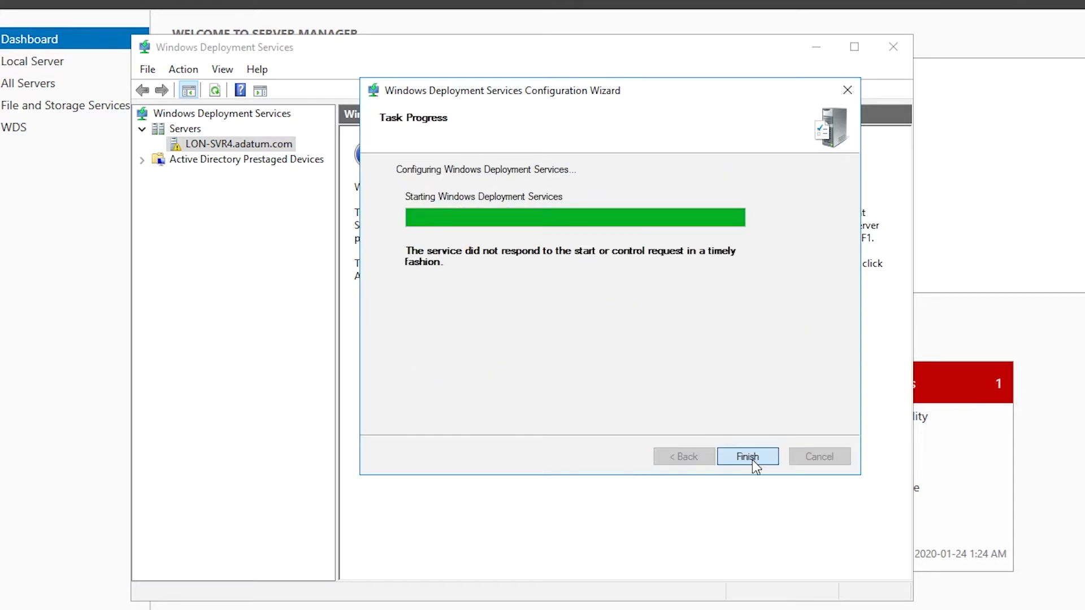
pyautogui.click(751, 459)
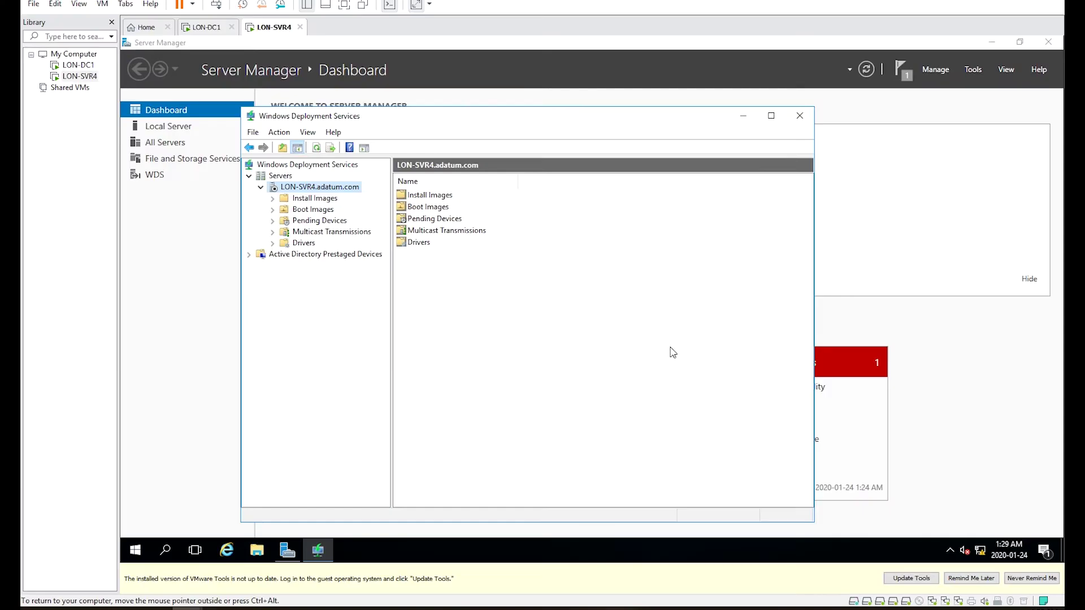
pyautogui.click(893, 46)
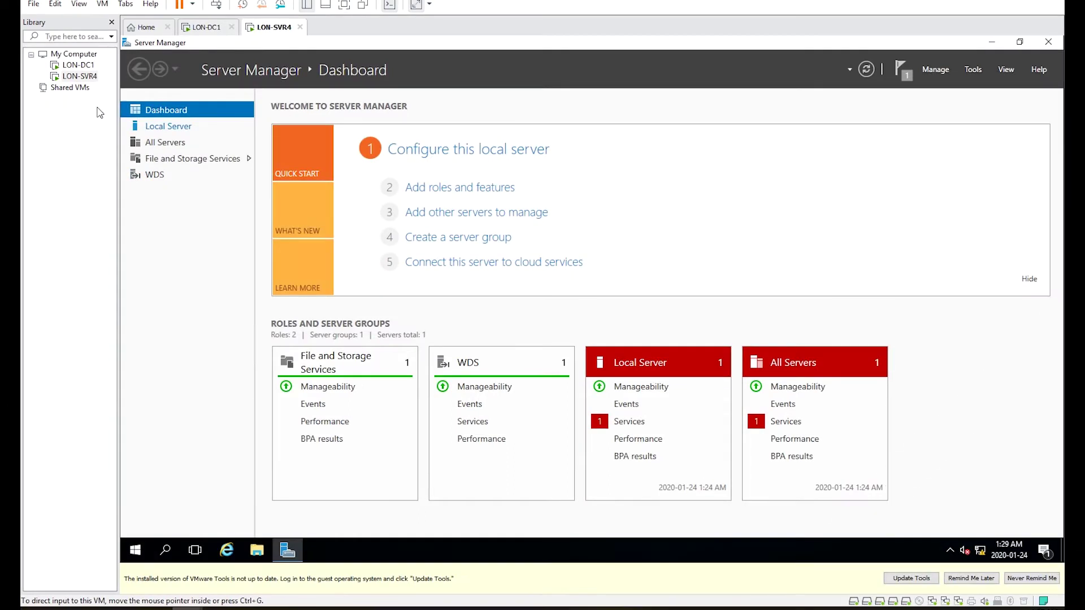
# Step: Create a folder named Software on Local Disk (C:)
pyautogui.click(257, 551)
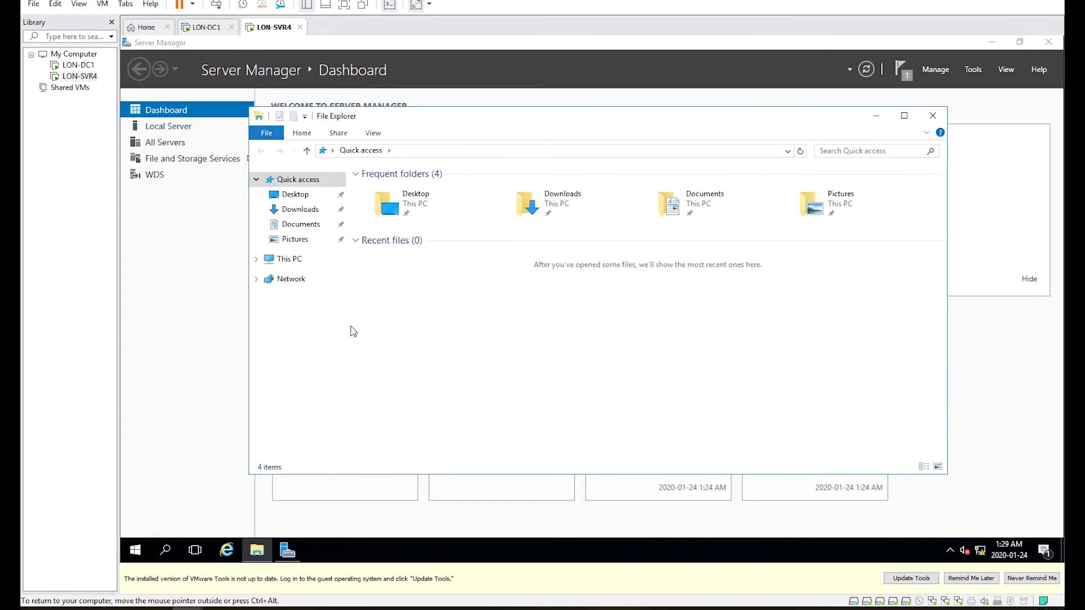
pyautogui.click(287, 261)
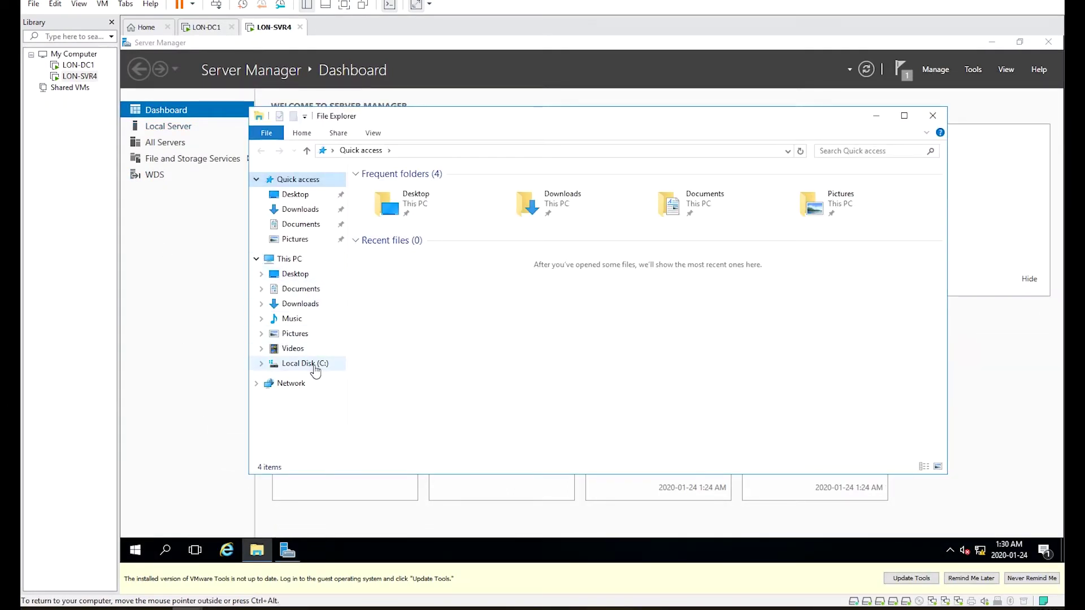
pyautogui.click(308, 364)
pyautogui.rightClick(434, 324)
pyautogui.moveTo(508, 440)
pyautogui.click(571, 442)
pyautogui.write('Software')
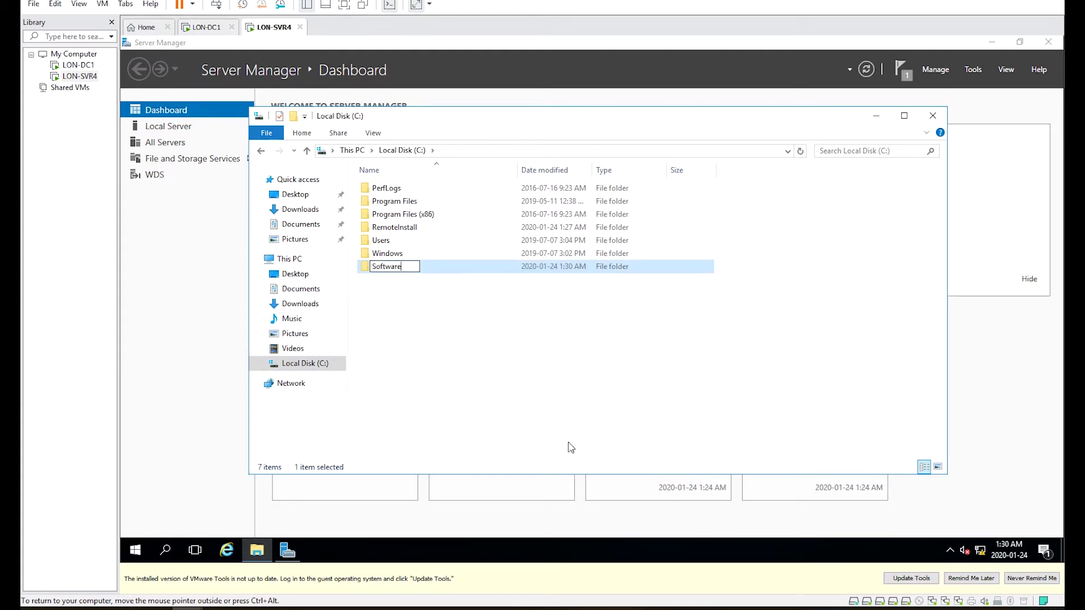
pyautogui.press('Return')
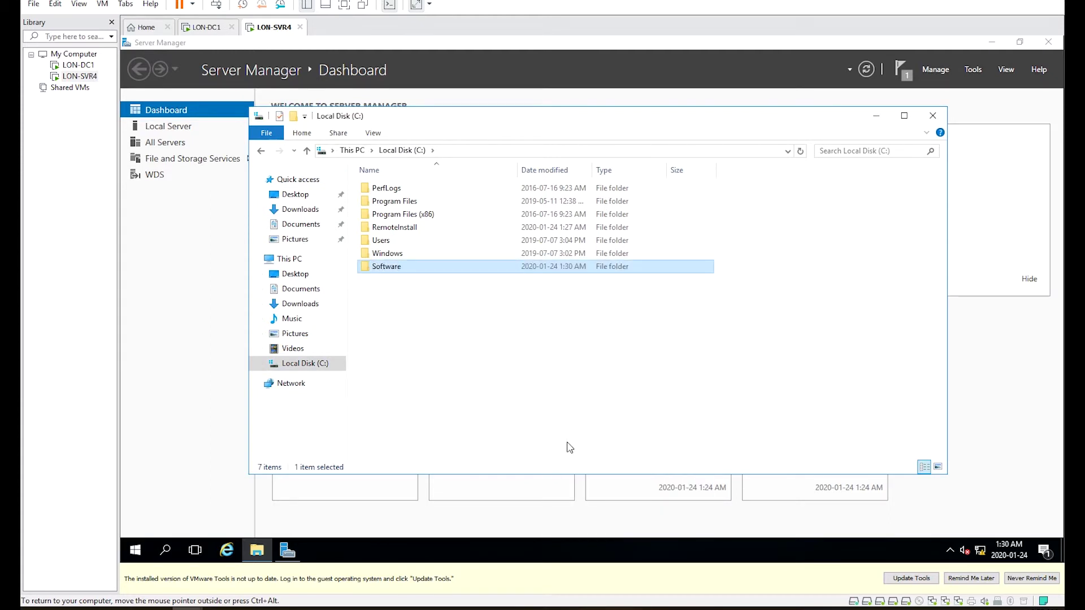
# Step: Open the network share \\LON-DC1\Software through Run
pyautogui.rightClick(133, 560)
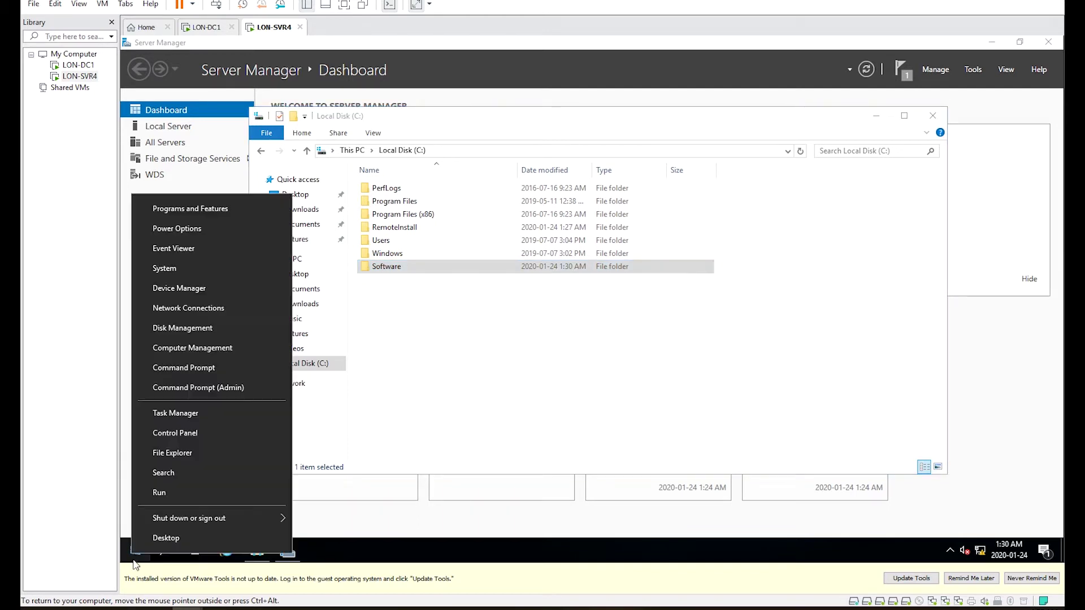
pyautogui.click(206, 493)
pyautogui.write('\\\\')
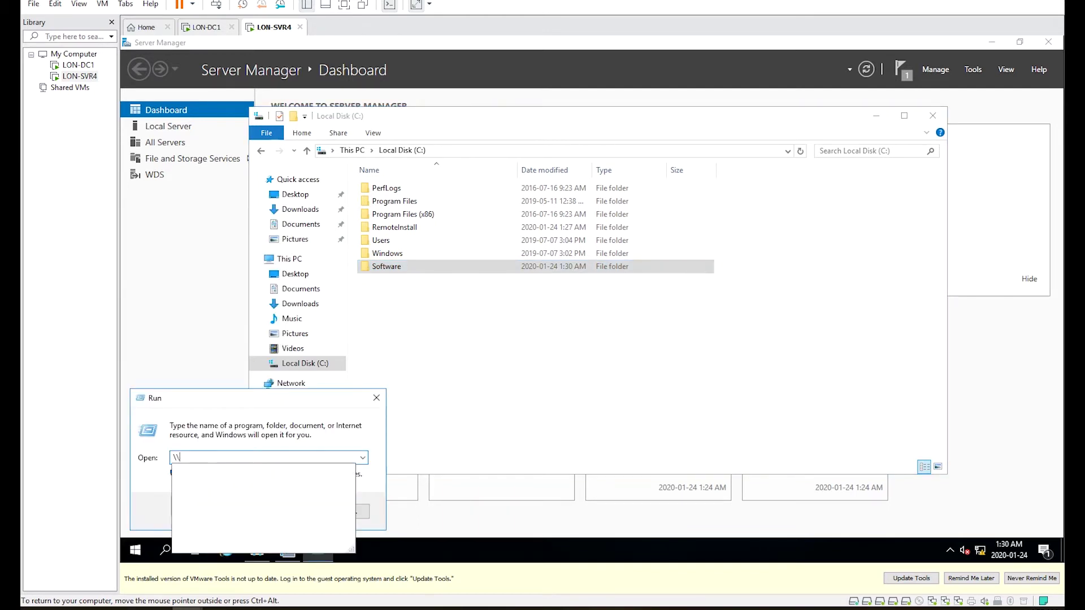
pyautogui.write('LON-DC')
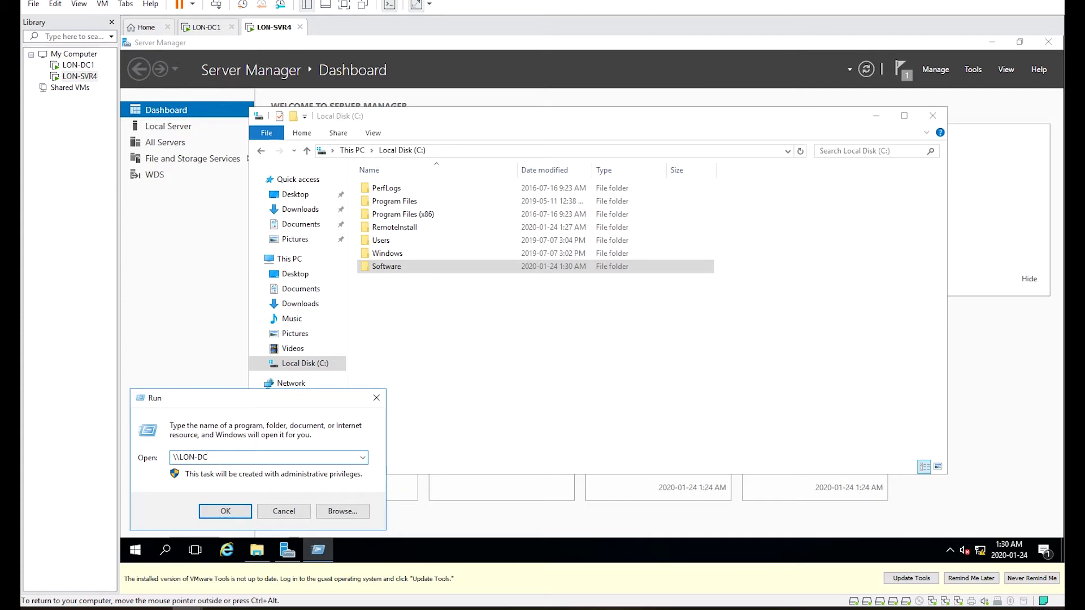
pyautogui.write('1\\So')
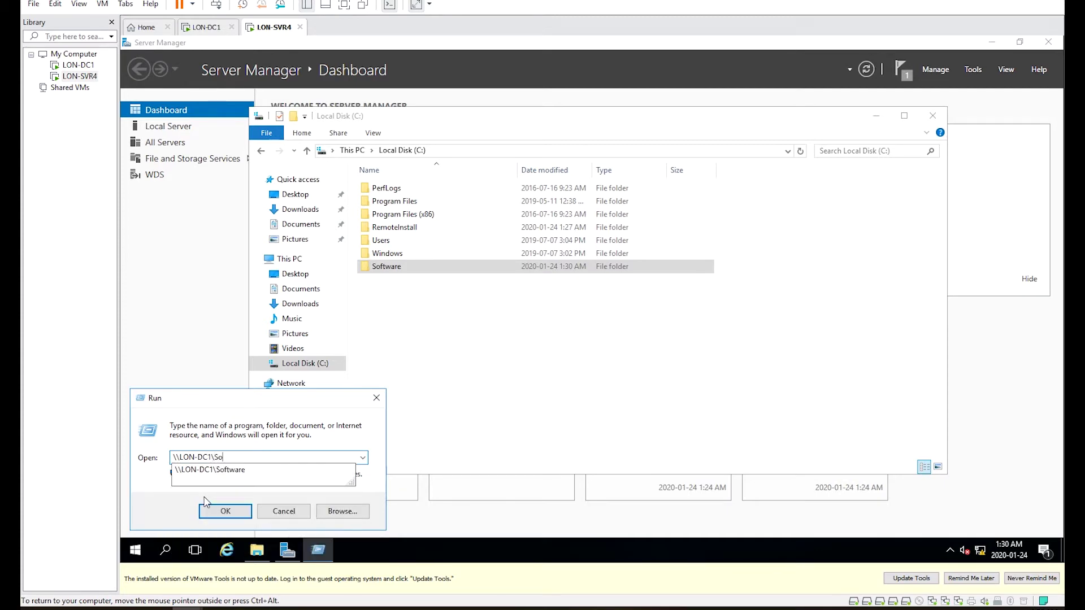
pyautogui.press('Down')
pyautogui.press('Return')
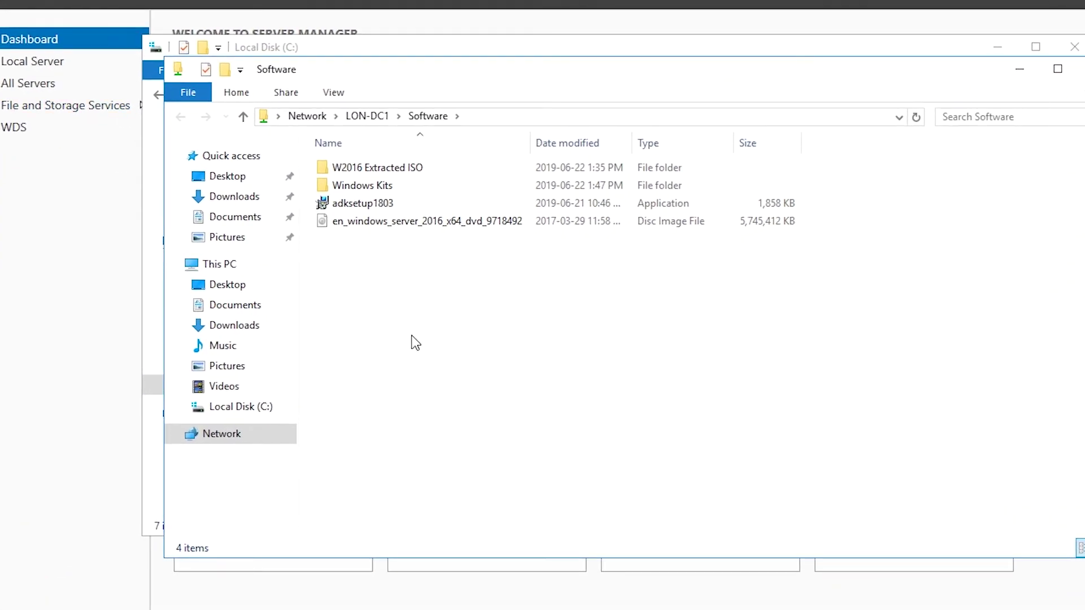
# Step: Copy the en_windows_server_2016_x64_dvd_9718492 disc image from the LON-DC1 Software share into the Software folder on Local Disk (C:)
pyautogui.click(400, 221)
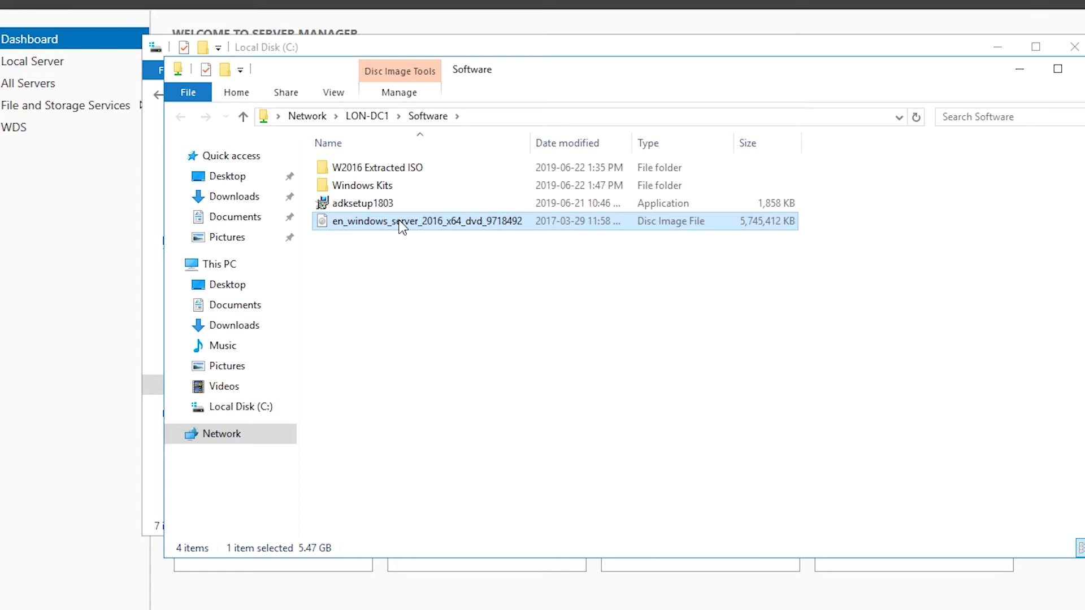
pyautogui.rightClick(399, 221)
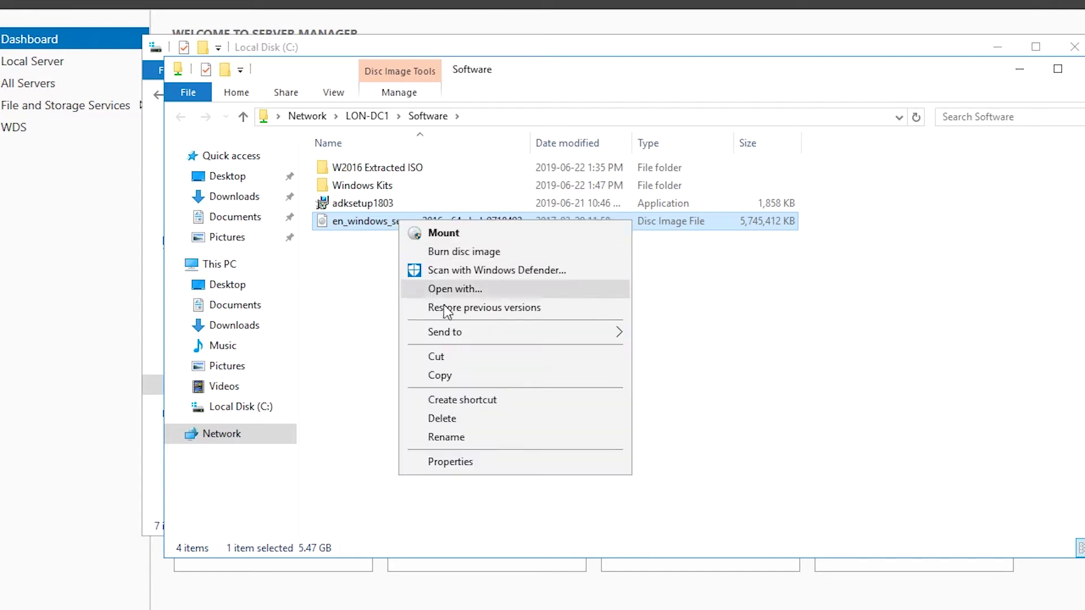
pyautogui.click(451, 374)
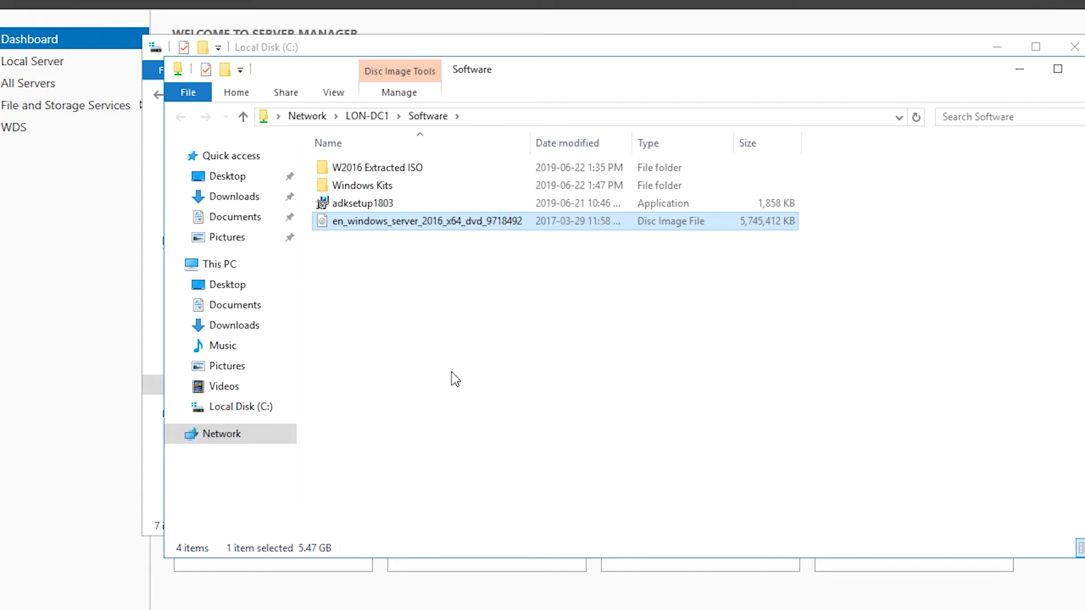
pyautogui.moveTo(331, 68); pyautogui.dragTo(332, 140)
pyautogui.click(347, 60)
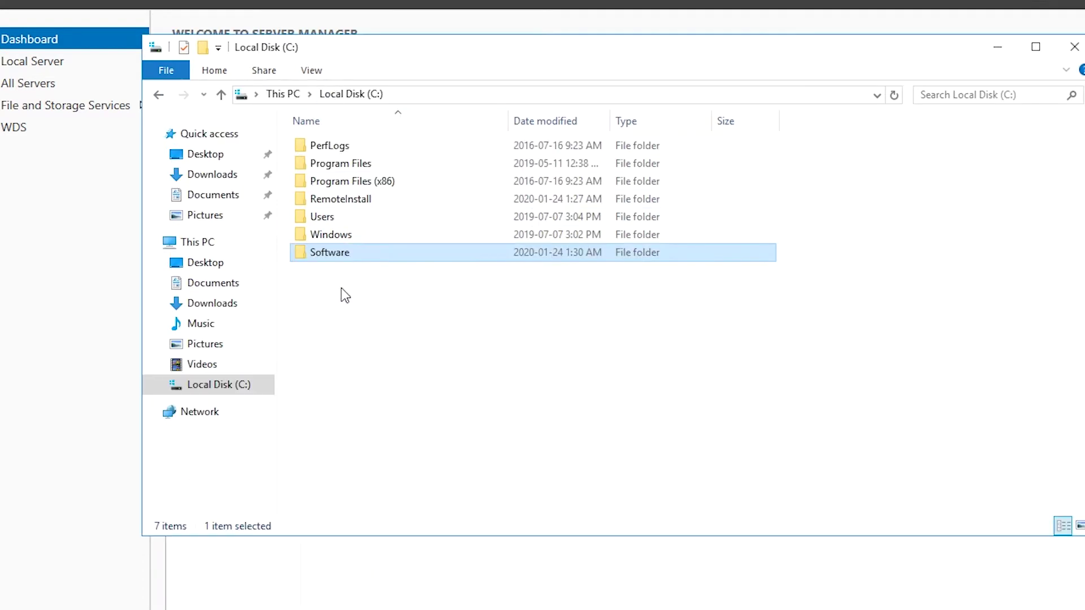
pyautogui.doubleClick(342, 254)
pyautogui.rightClick(351, 215)
pyautogui.click(416, 336)
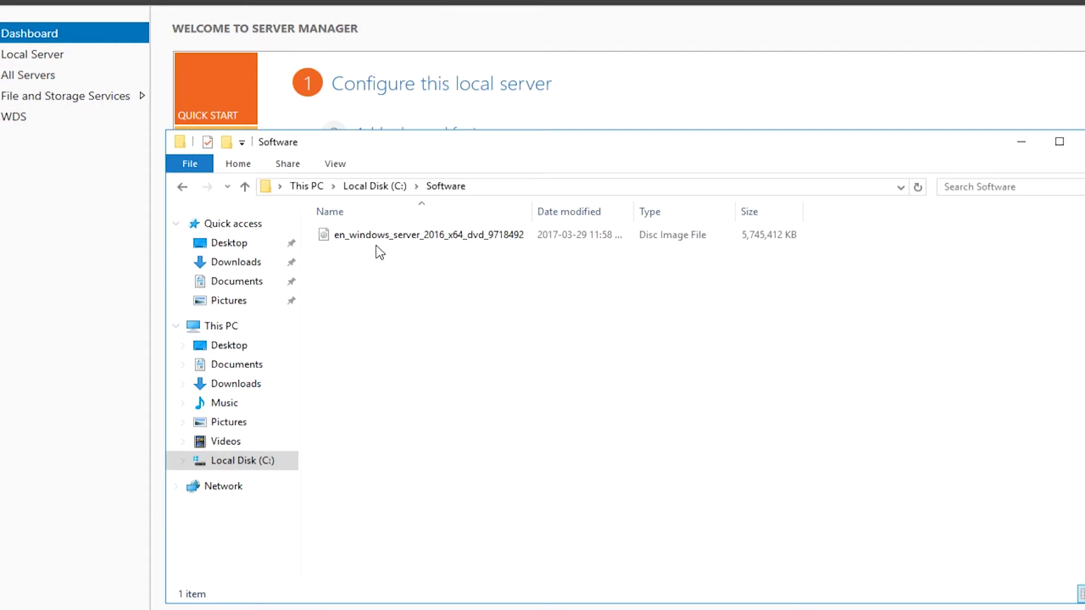
# Step: Mount the copied Windows Server 2016 disc image as a DVD drive
pyautogui.click(382, 234)
pyautogui.rightClick(382, 232)
pyautogui.click(411, 241)
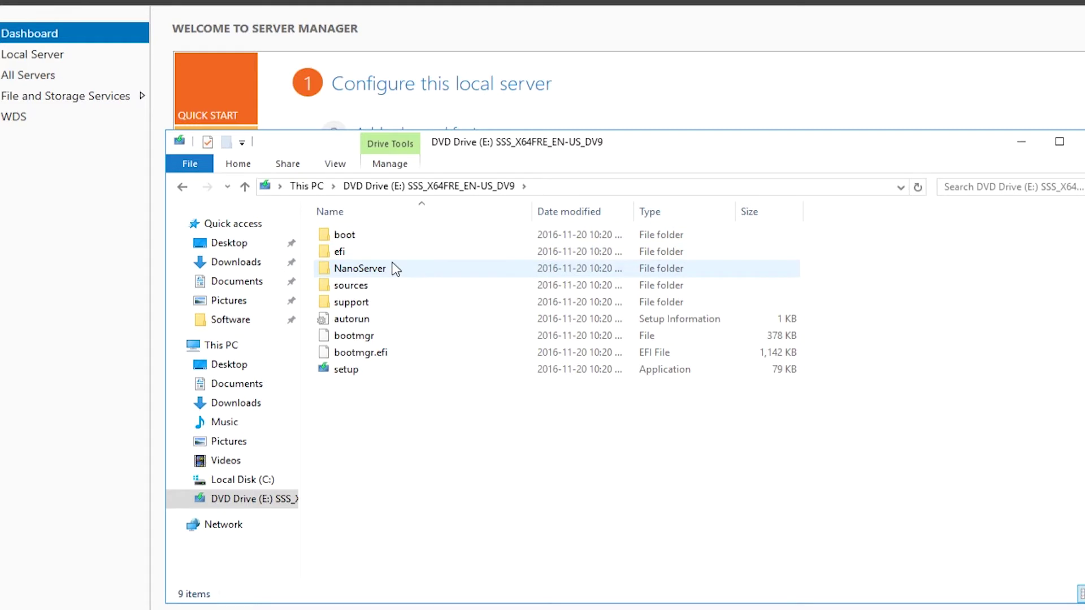
pyautogui.moveTo(473, 152); pyautogui.dragTo(483, 145)
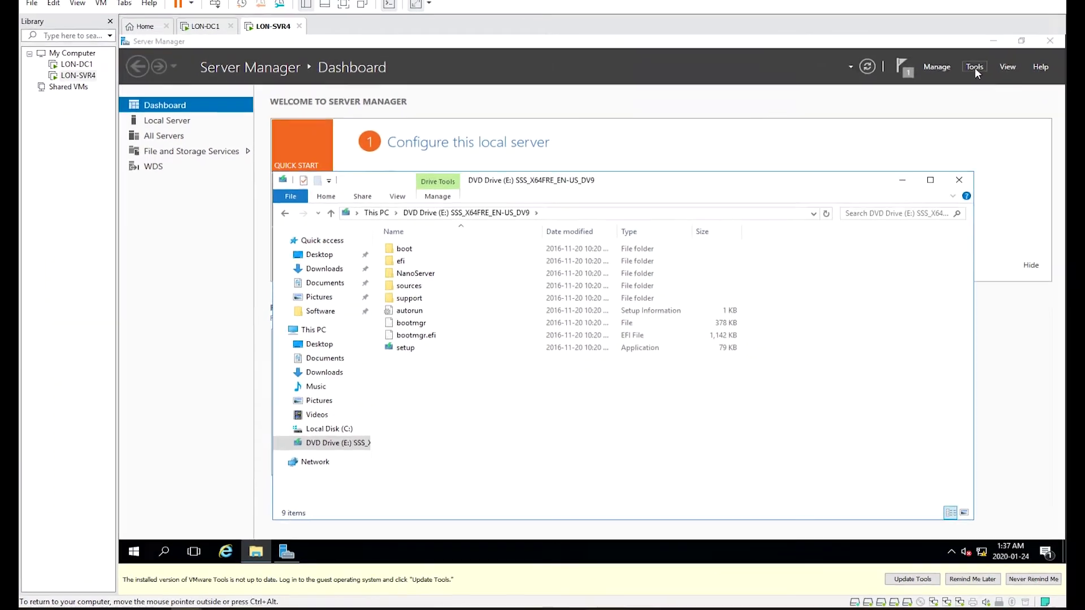
# Step: Open the Windows Deployment Services console and show the contents of the LON-SVR4.adatum.com server
pyautogui.click(974, 67)
pyautogui.click(1006, 302)
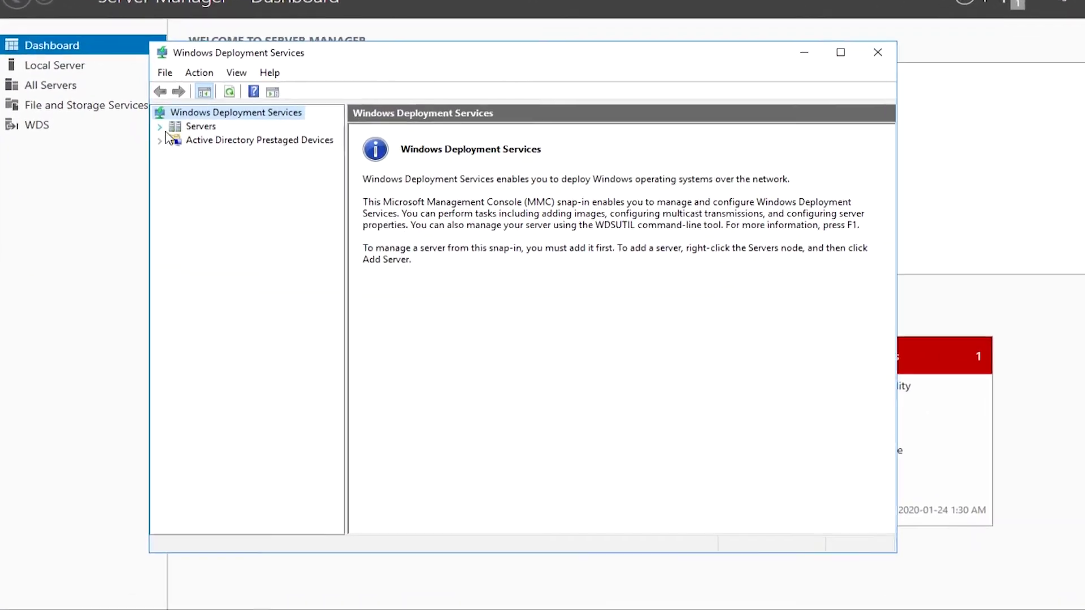
pyautogui.click(160, 127)
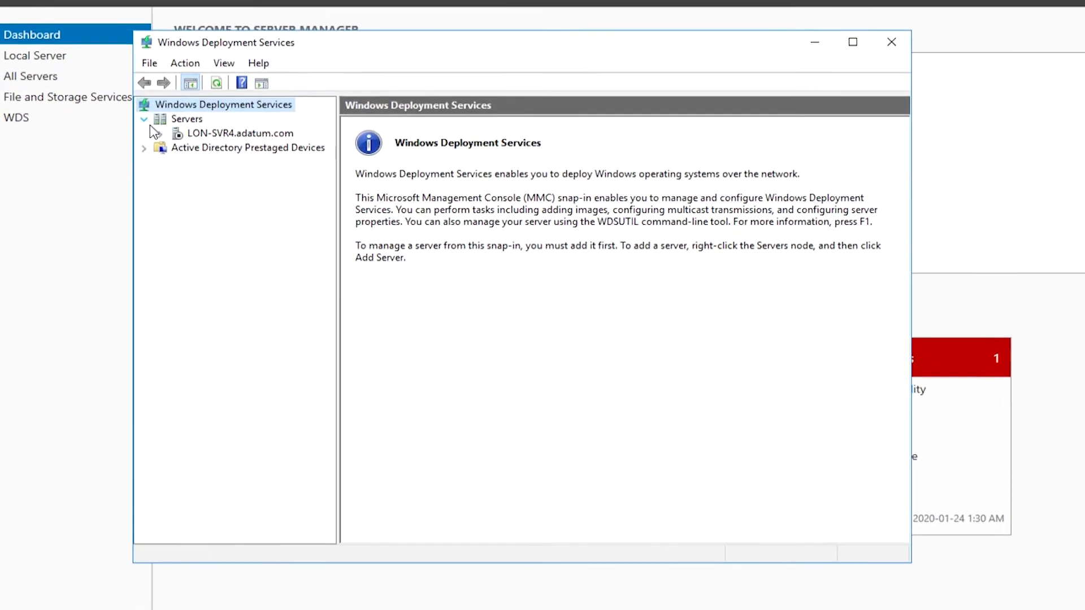
pyautogui.click(214, 134)
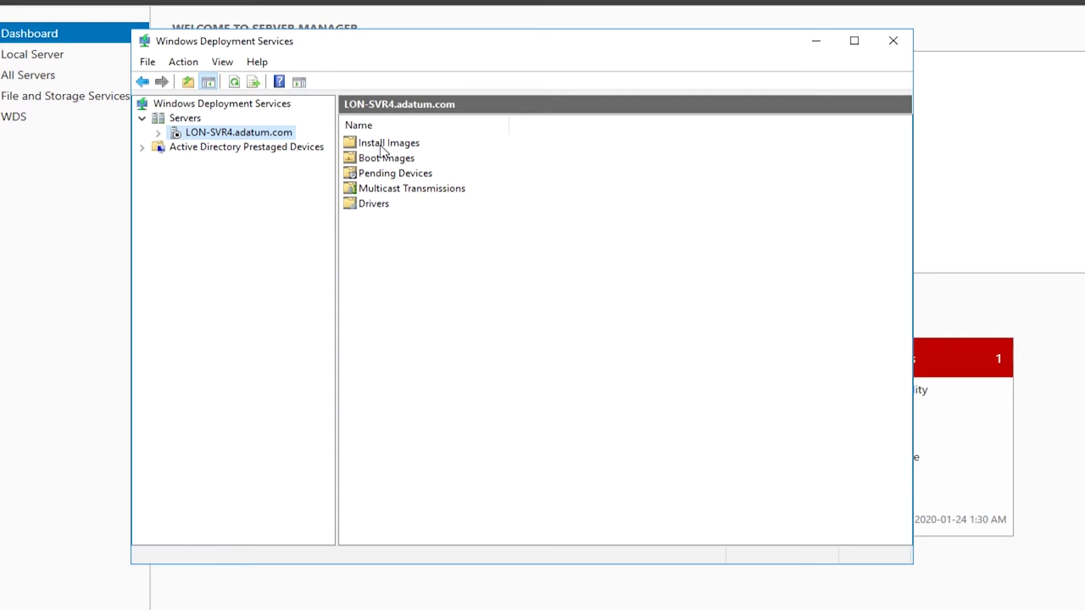
# Step: Start adding a boot image and choose boot.wim from the sources folder of DVD Drive (E:) as its file
pyautogui.rightClick(369, 162)
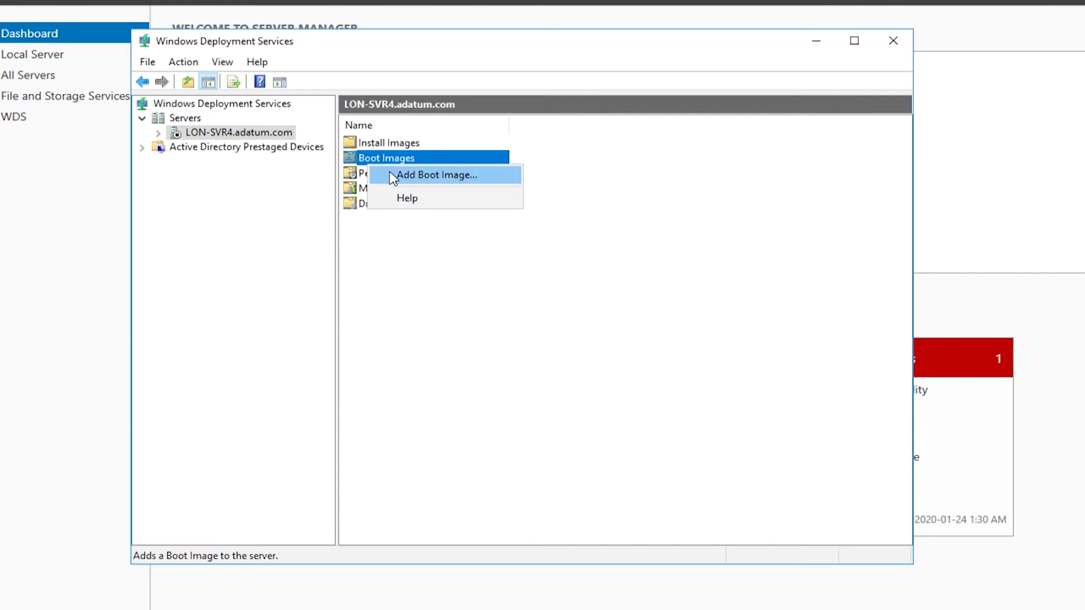
pyautogui.click(394, 176)
pyautogui.click(760, 245)
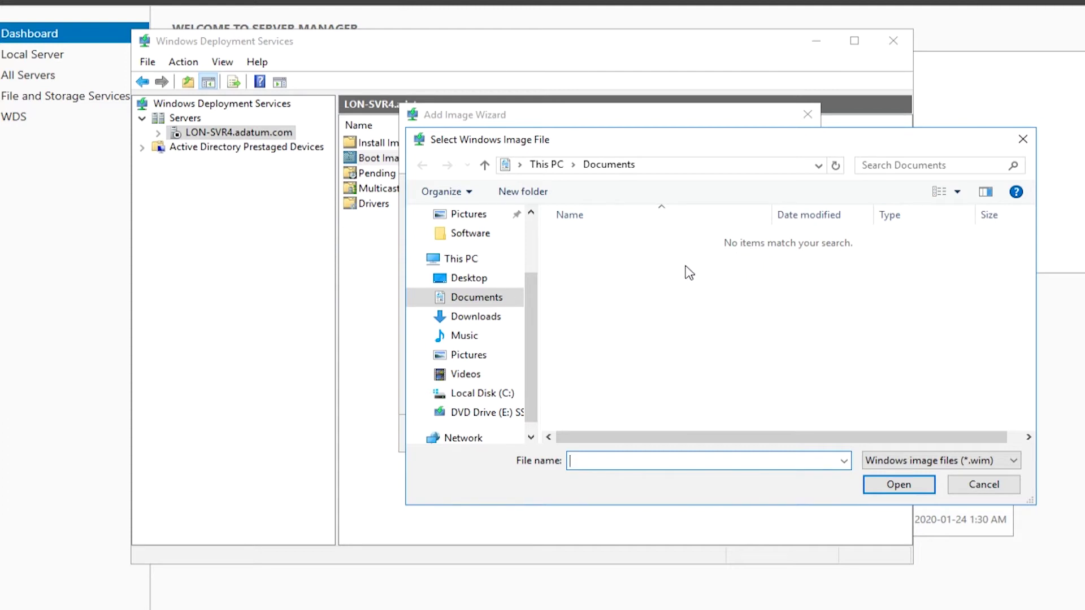
pyautogui.click(497, 414)
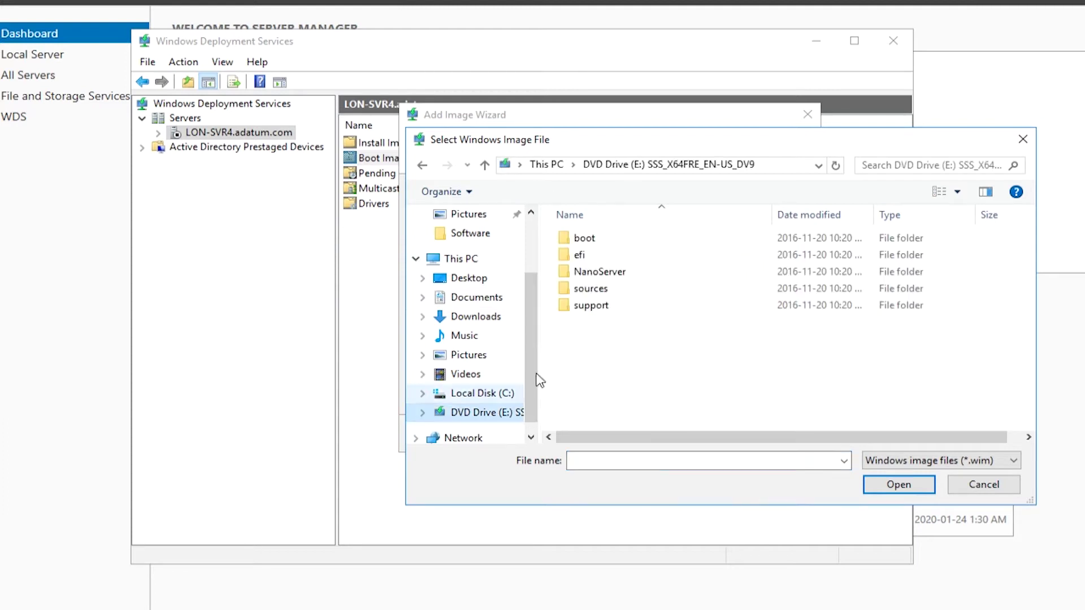
pyautogui.doubleClick(599, 290)
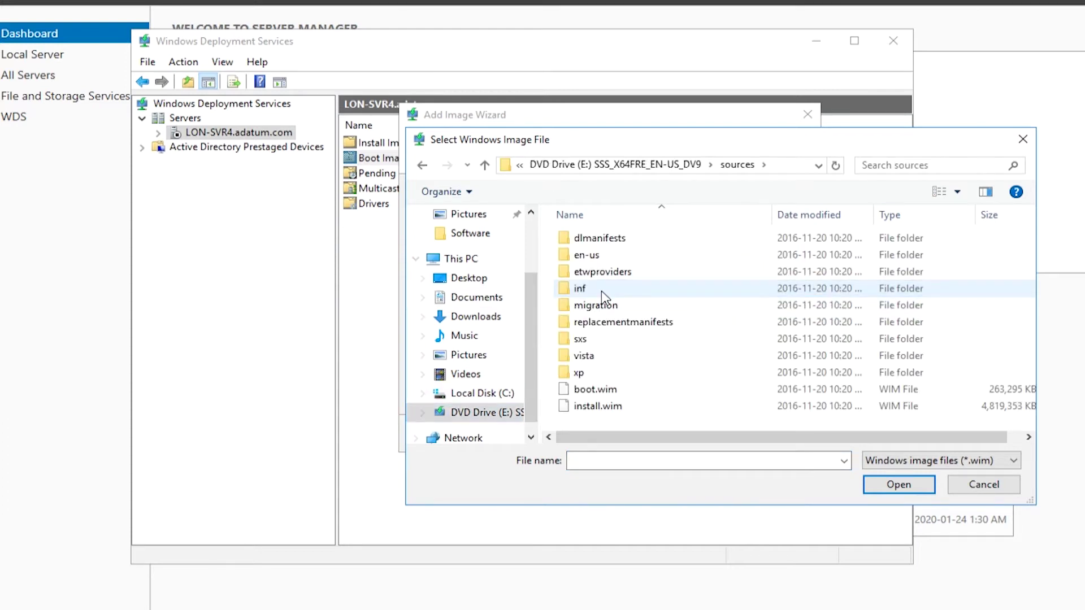
pyautogui.click(610, 391)
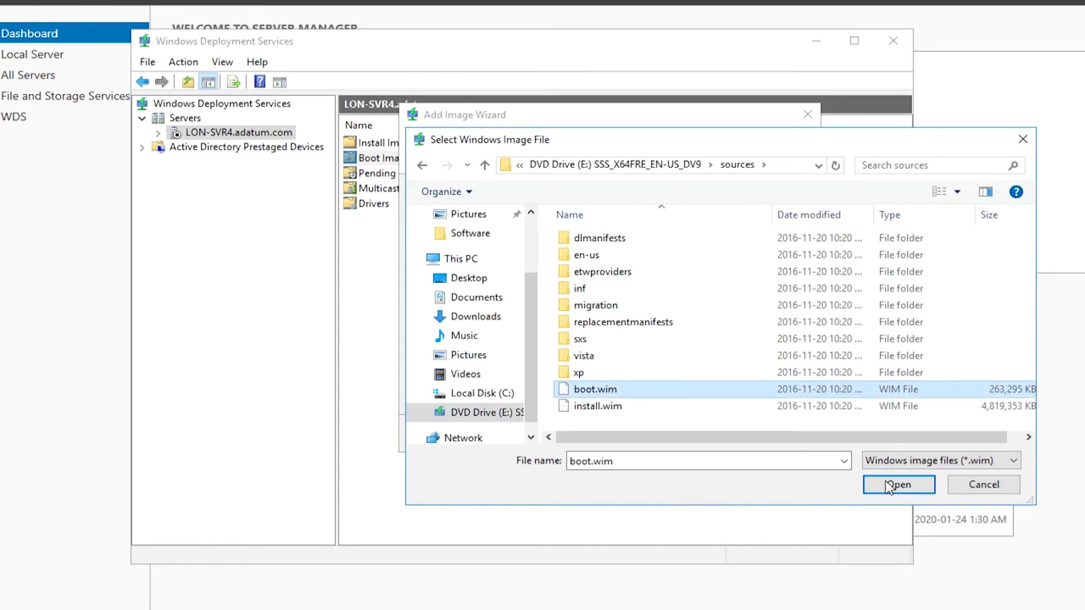
pyautogui.click(863, 488)
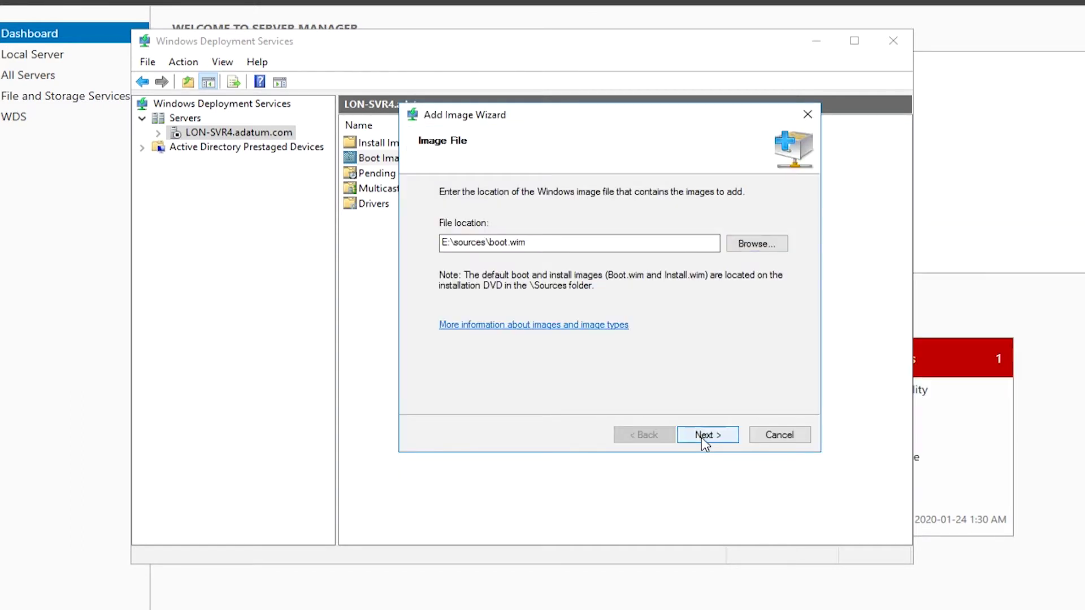
# Step: Accept the default name and description Microsoft Windows Setup (x64) and finish adding the boot image
pyautogui.click(700, 437)
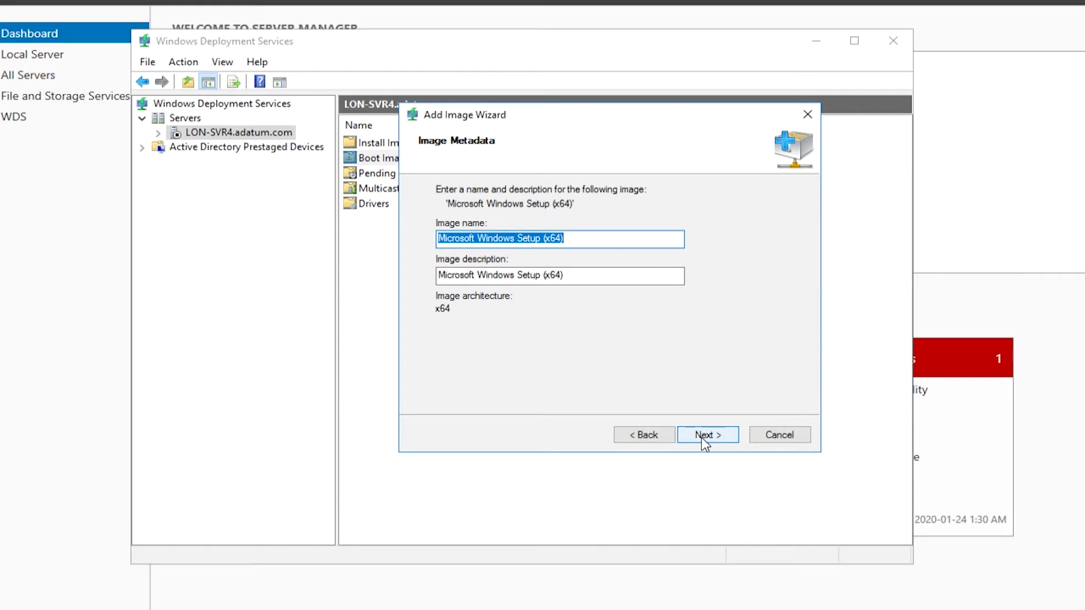
pyautogui.click(701, 437)
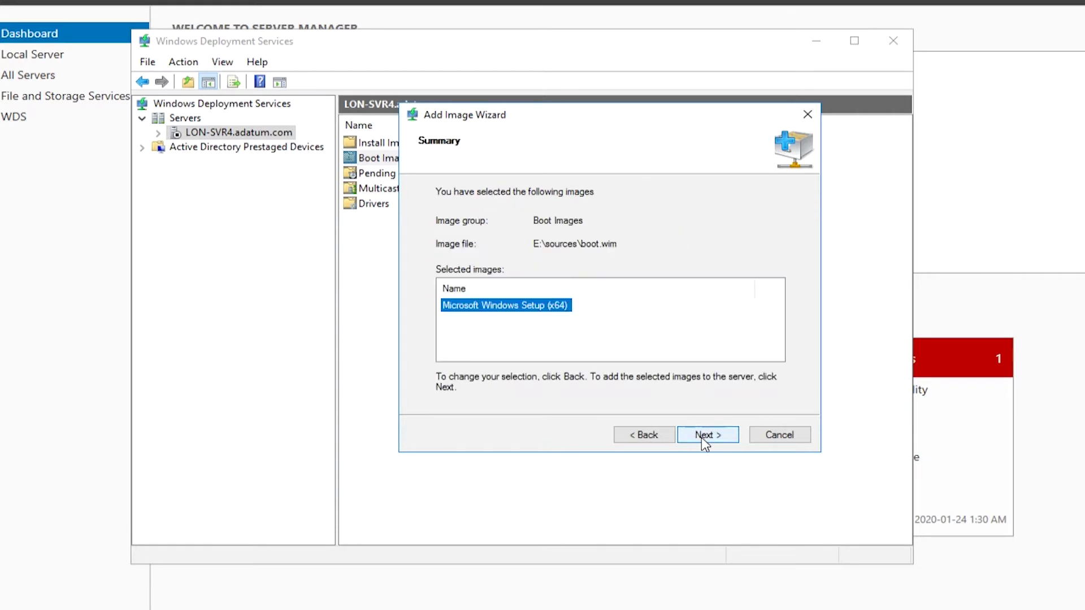
pyautogui.click(701, 438)
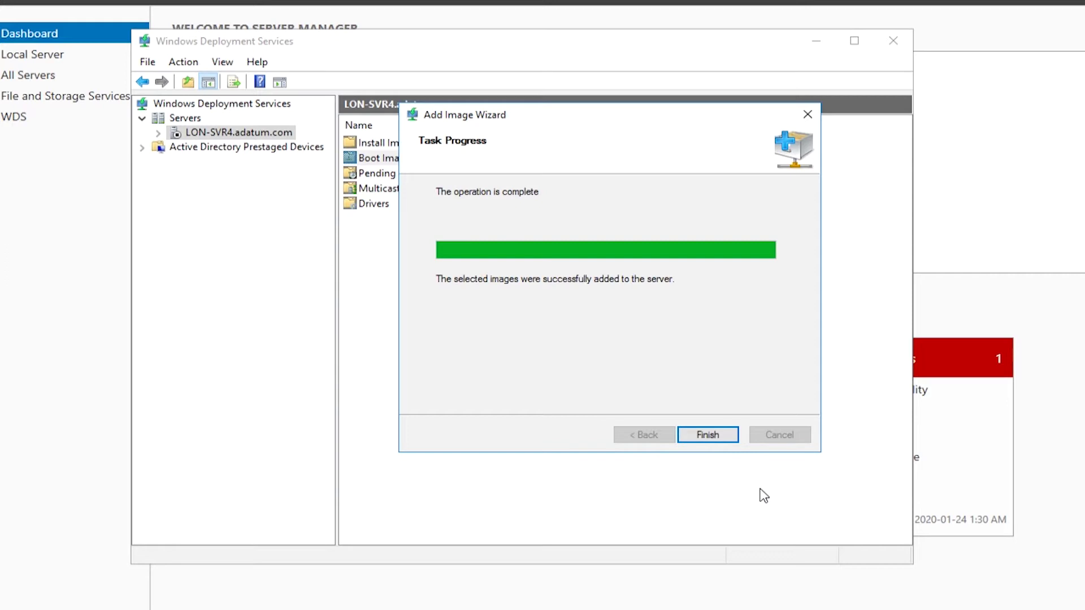
pyautogui.click(708, 436)
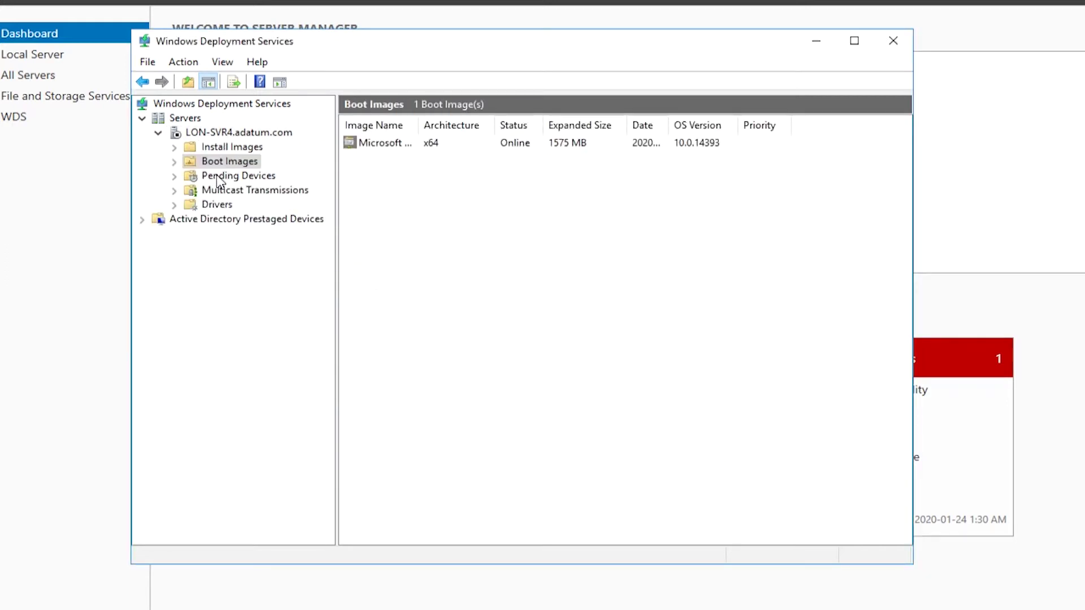
# Step: Start adding an install image in a new image group named ImageGroup1
pyautogui.rightClick(236, 146)
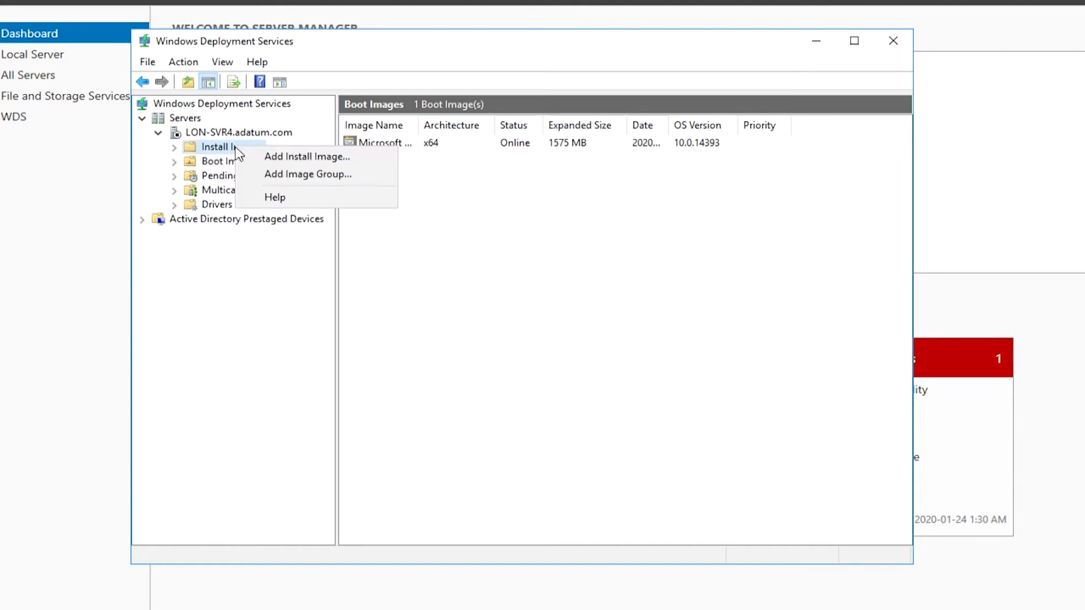
pyautogui.click(294, 162)
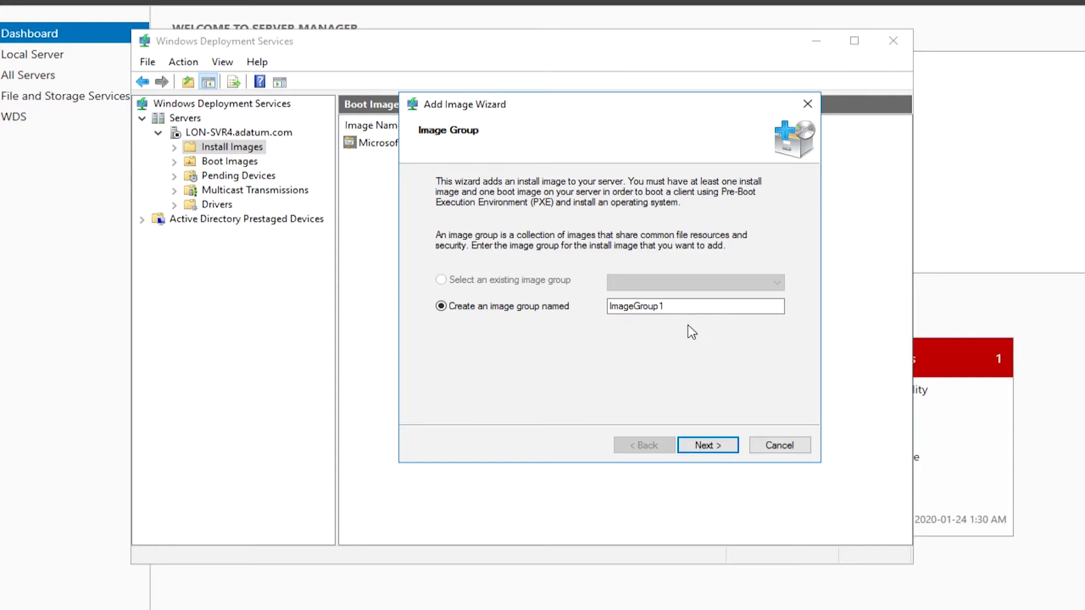
pyautogui.click(717, 446)
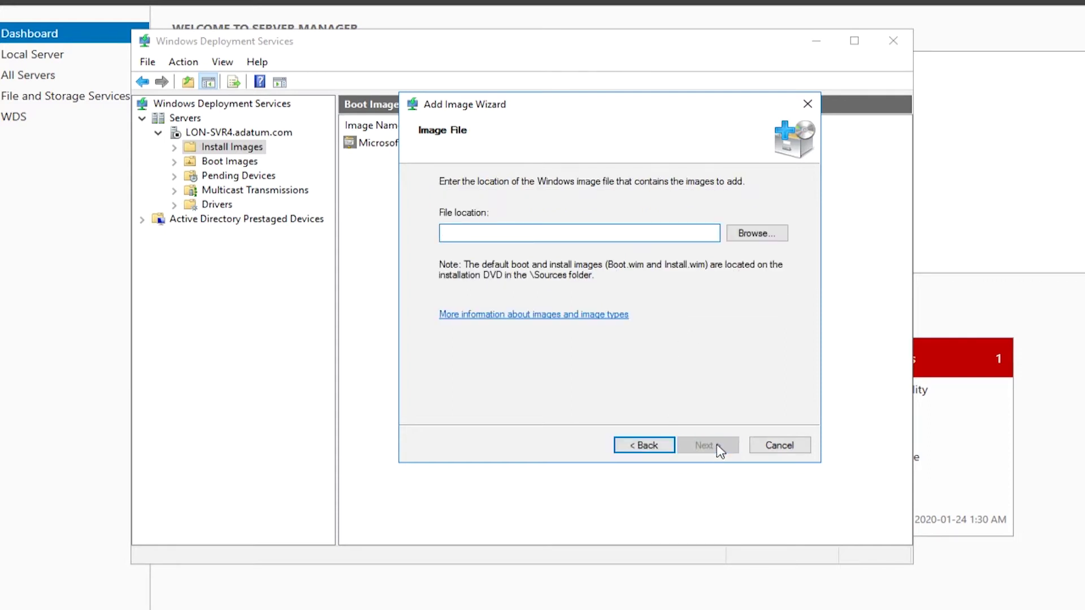
# Step: Choose install.wim from the sources folder of DVD Drive (E:) as the install image file
pyautogui.click(757, 233)
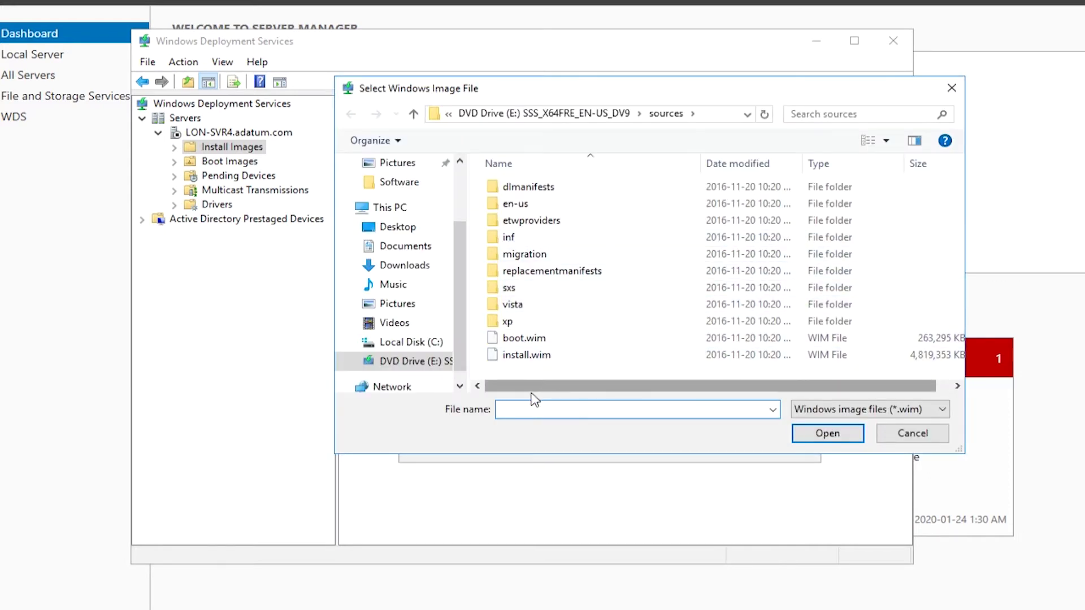
pyautogui.click(375, 362)
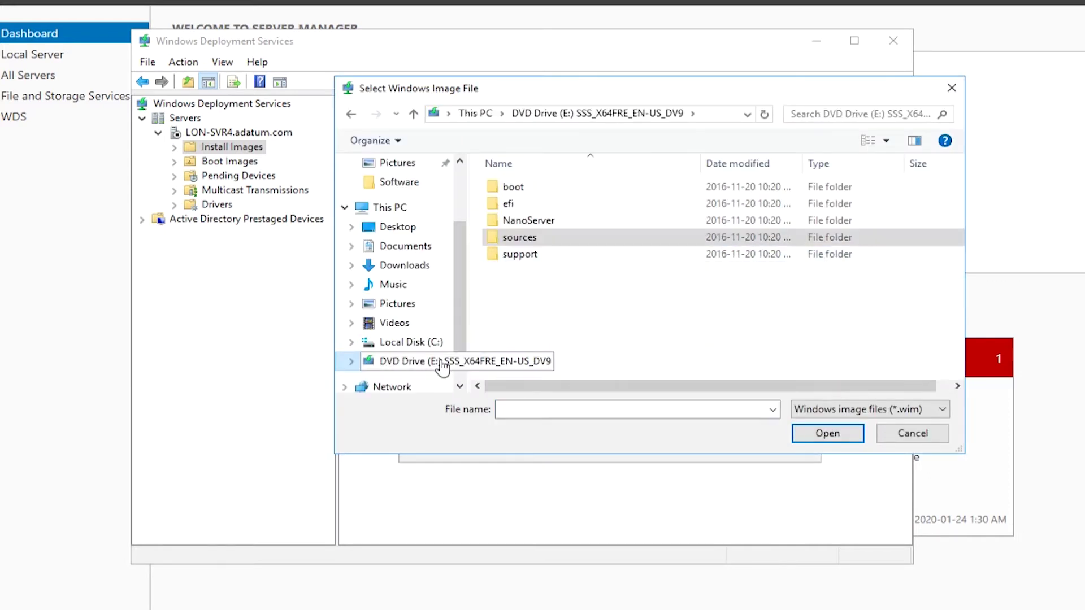
pyautogui.doubleClick(539, 238)
pyautogui.click(529, 359)
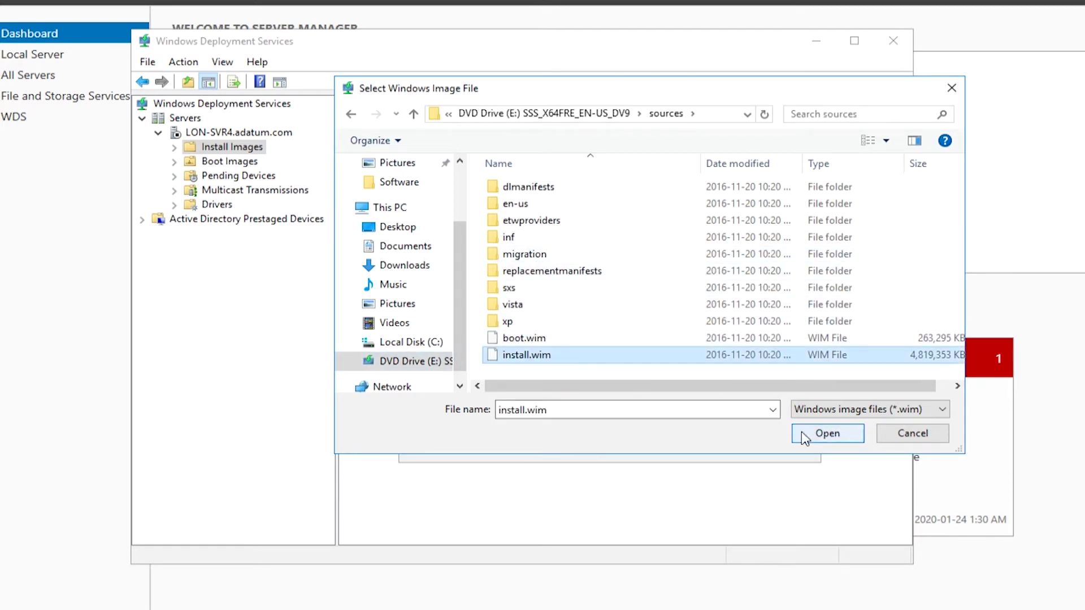
pyautogui.click(825, 439)
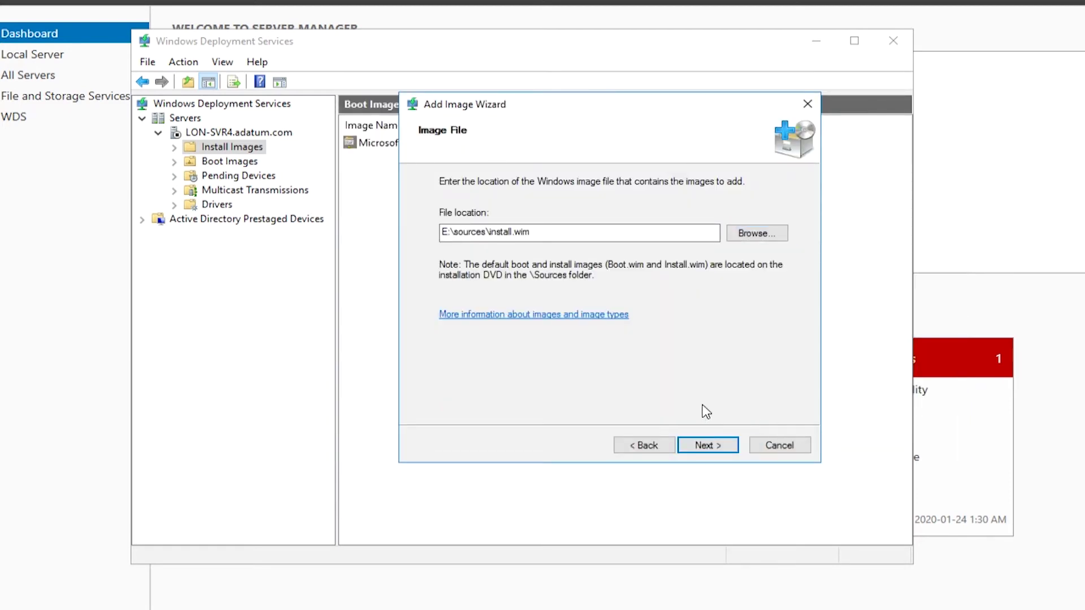
pyautogui.click(707, 446)
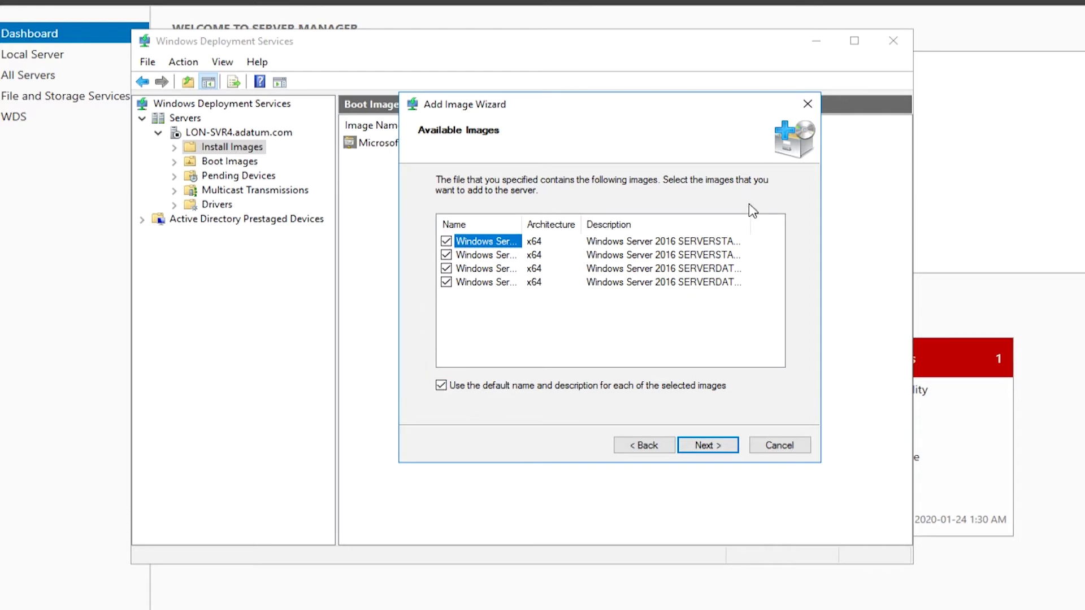
# Step: Keep only Windows Server 2016 SERVERSTANDARD selected among the available images and finish adding the install image
pyautogui.moveTo(753, 224); pyautogui.dragTo(790, 236)
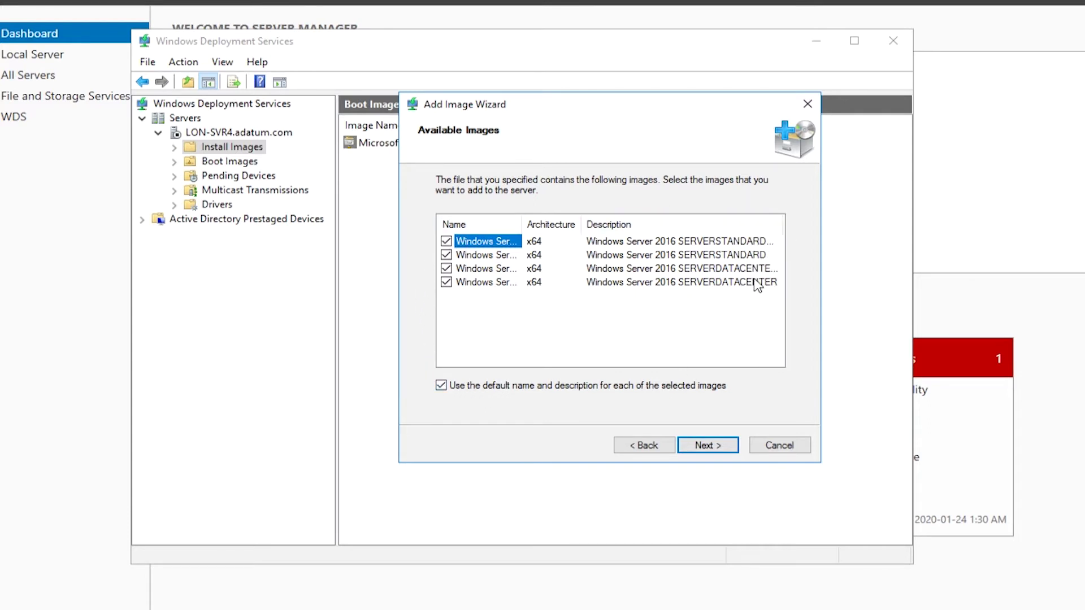
pyautogui.moveTo(523, 225); pyautogui.dragTo(668, 218)
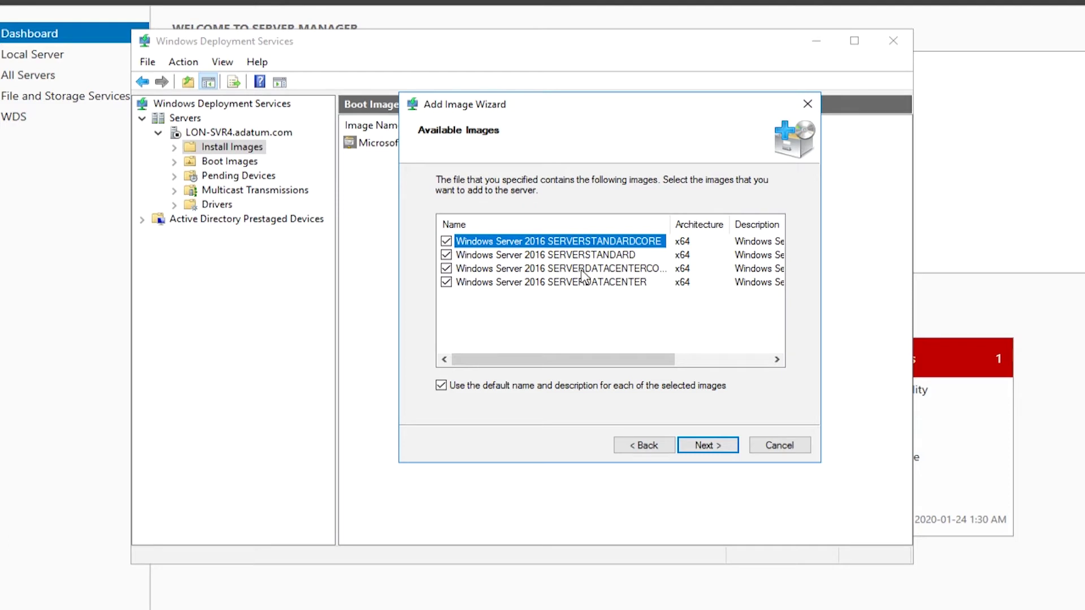
pyautogui.click(447, 242)
pyautogui.click(698, 444)
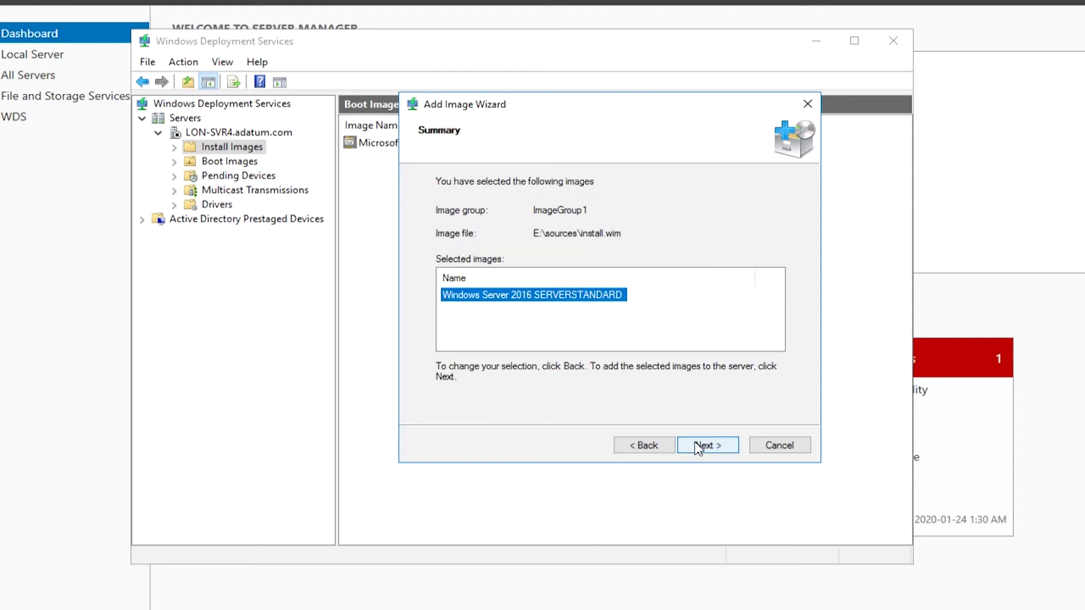
pyautogui.click(697, 444)
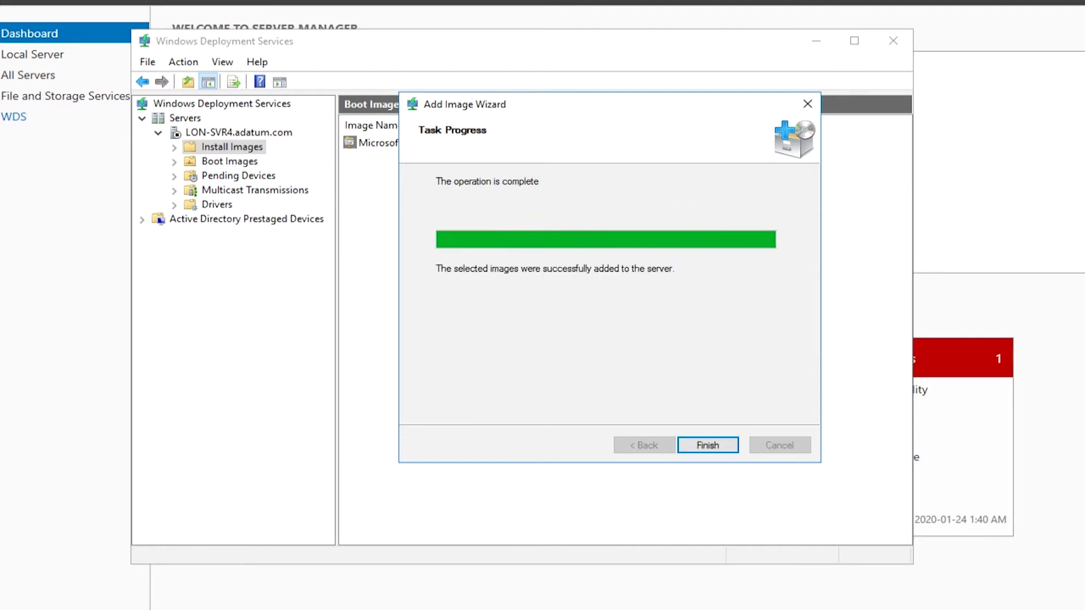
pyautogui.click(716, 448)
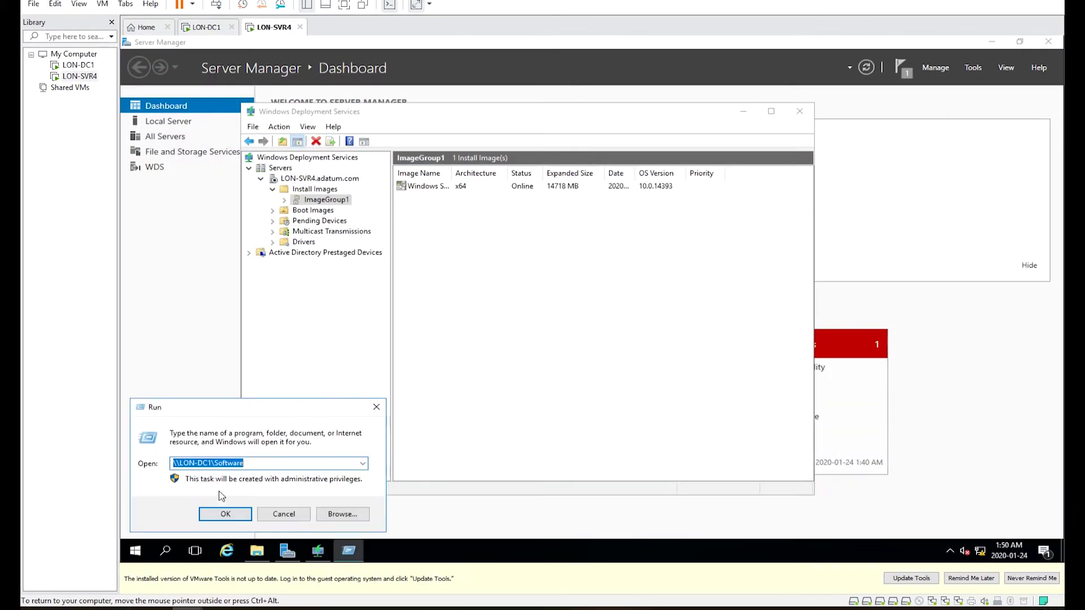
# Step: Open the \\LON-DC1\Software network share and browse to the Windows Kits\10\ADK folder
pyautogui.write('\\\\')
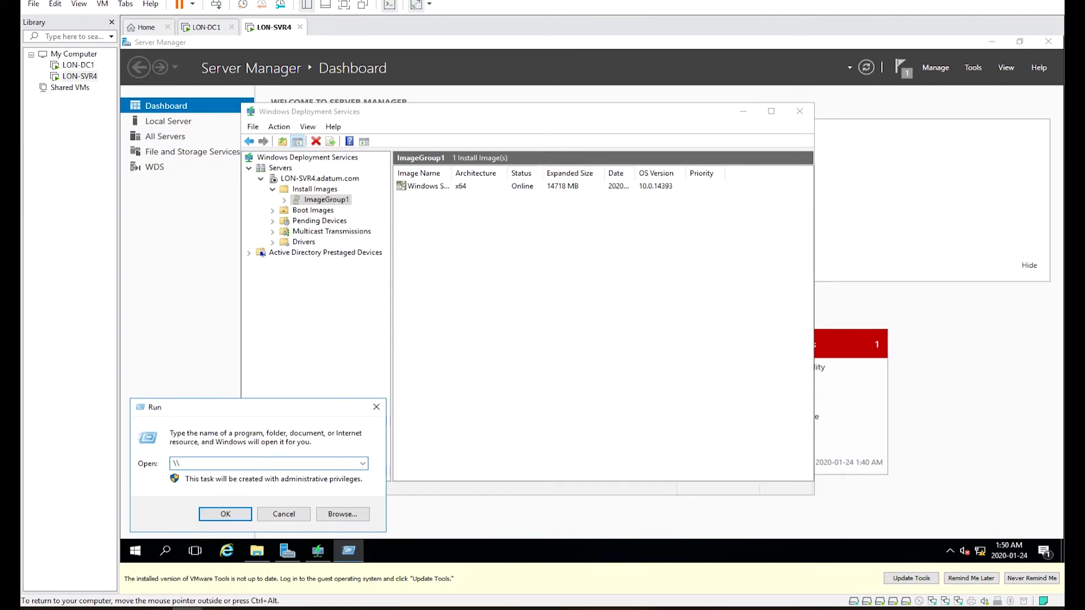
pyautogui.write('Lon-')
pyautogui.press('Down')
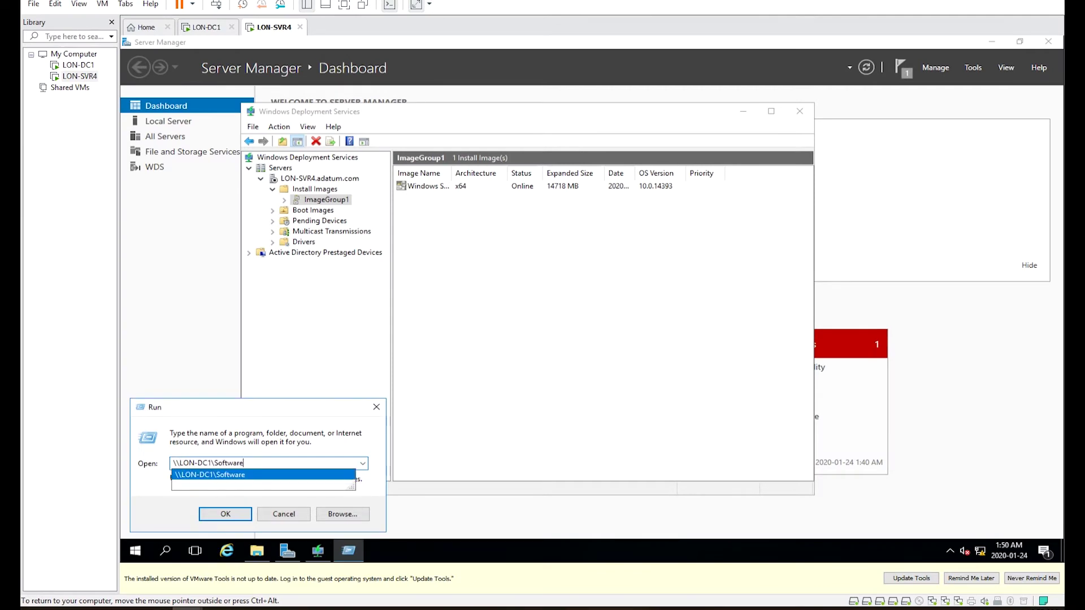
pyautogui.press('Return')
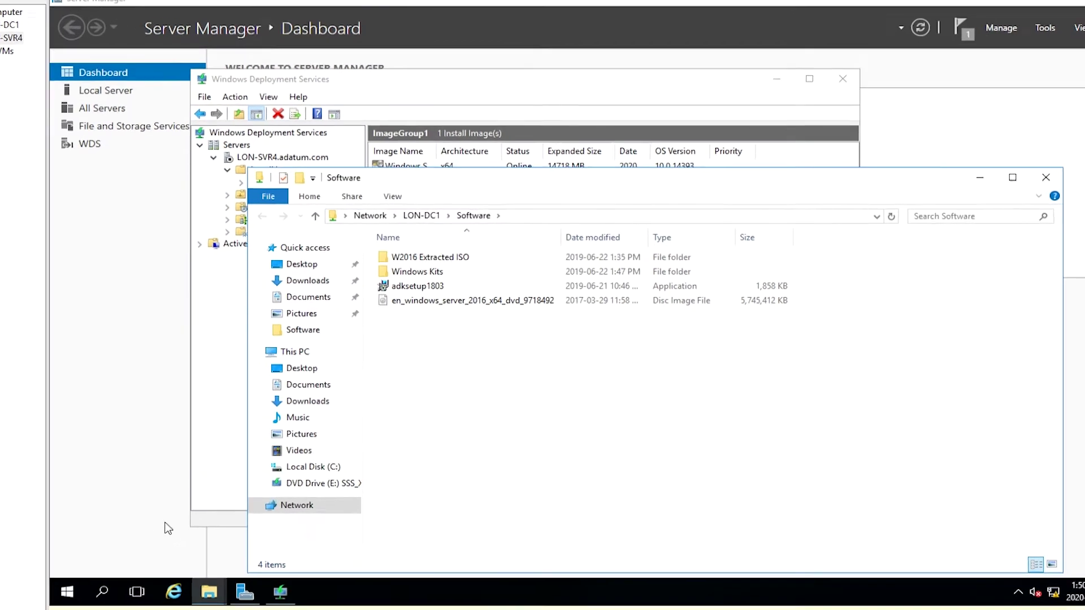
pyautogui.click(441, 284)
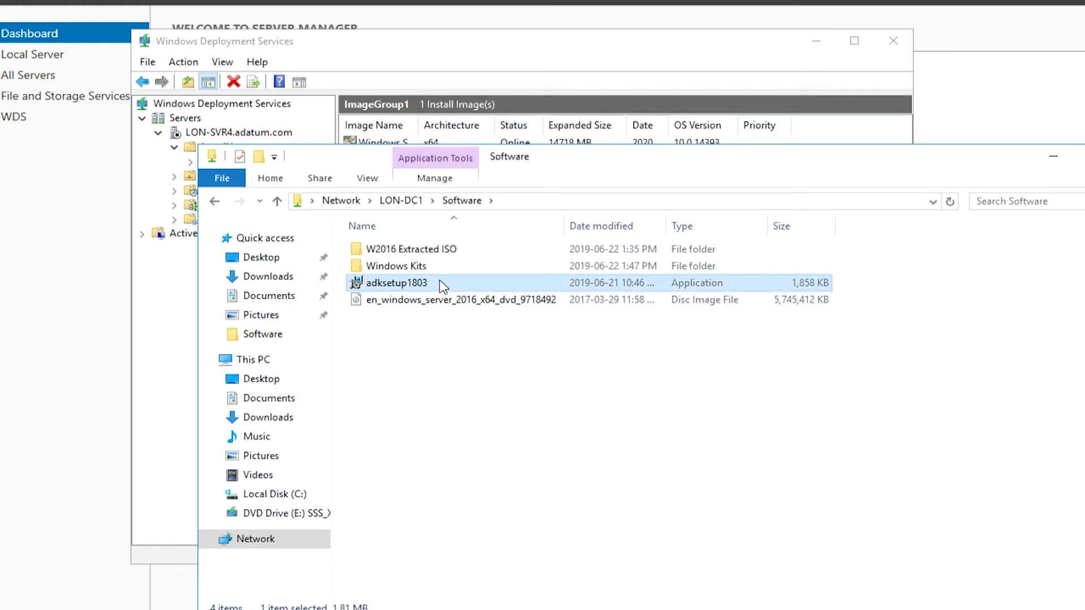
pyautogui.doubleClick(443, 267)
pyautogui.doubleClick(418, 249)
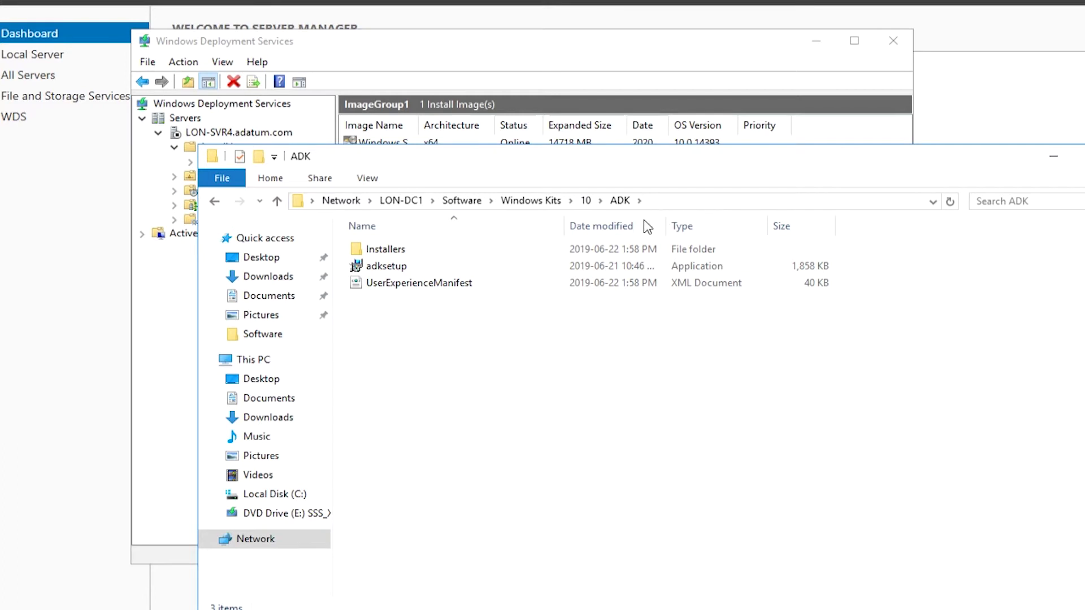
# Step: Copy the Installers folder and adksetup from the ADK share folder into C:\Software
pyautogui.click(396, 267)
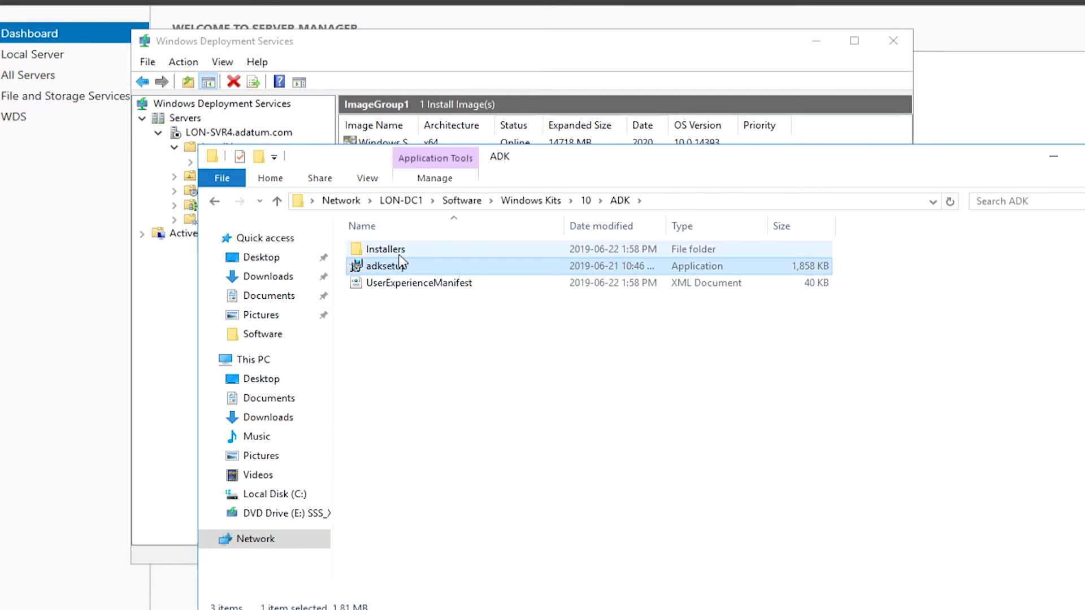
pyautogui.keyDown('ctrl'); pyautogui.click(399, 253); pyautogui.keyUp('ctrl')
pyautogui.rightClick(399, 253)
pyautogui.click(452, 382)
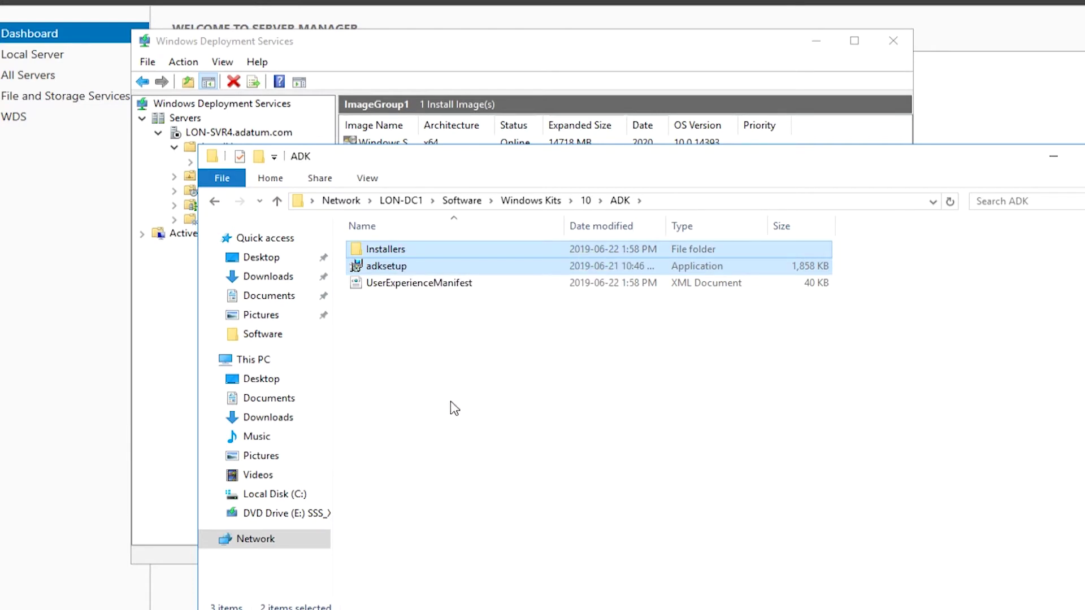
pyautogui.click(170, 609)
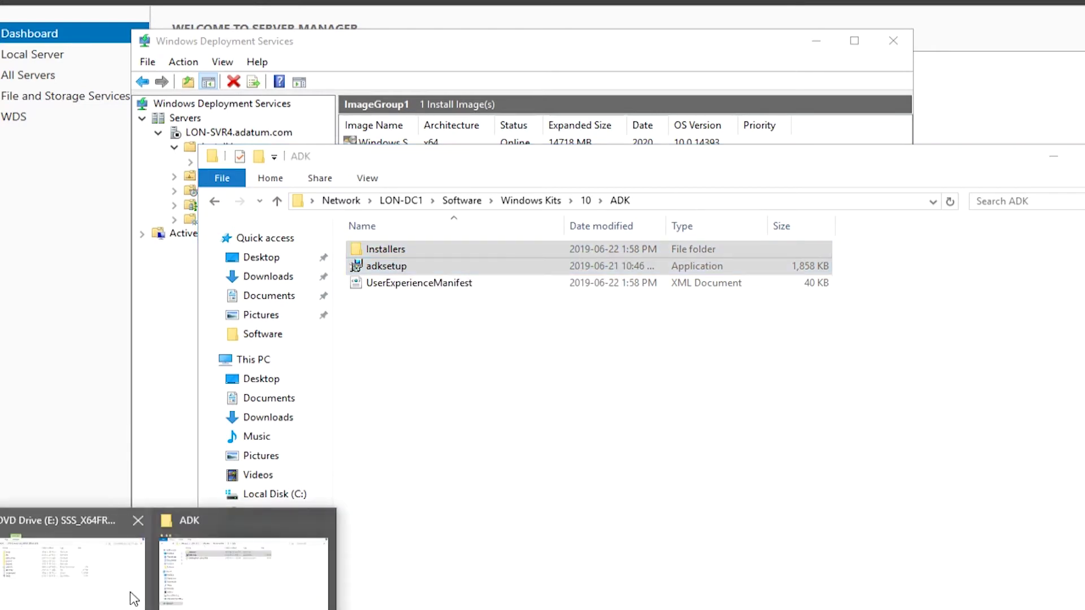
pyautogui.click(110, 576)
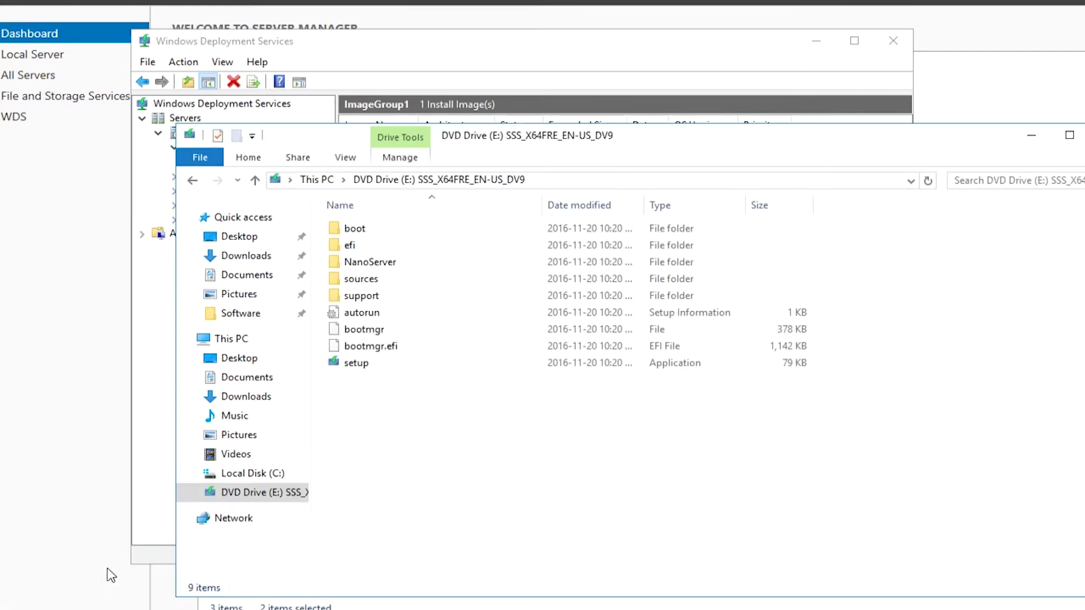
pyautogui.click(277, 474)
pyautogui.doubleClick(364, 300)
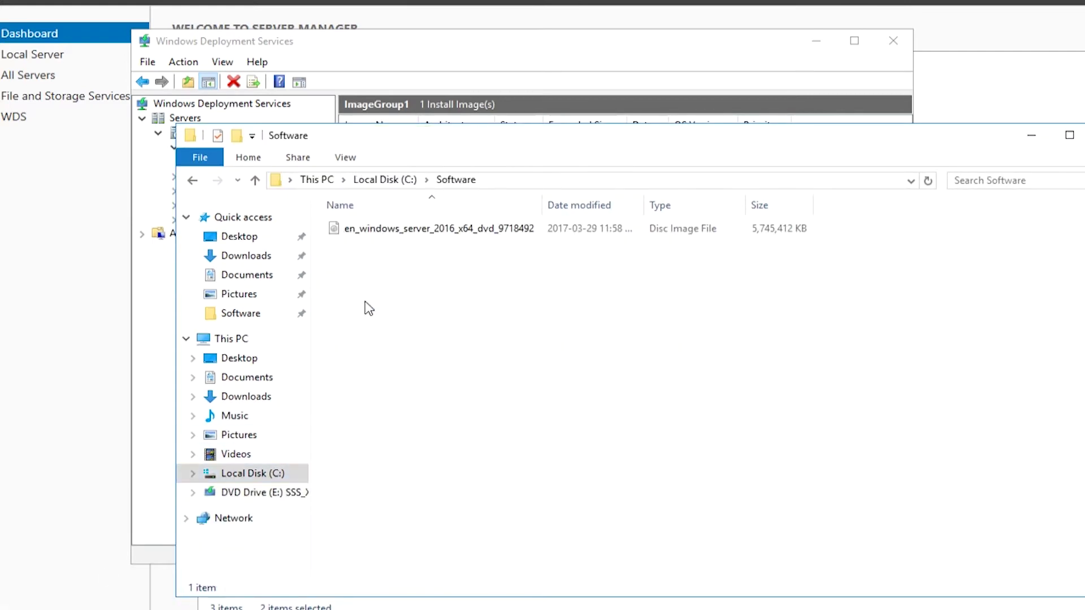
pyautogui.rightClick(443, 323)
pyautogui.click(512, 435)
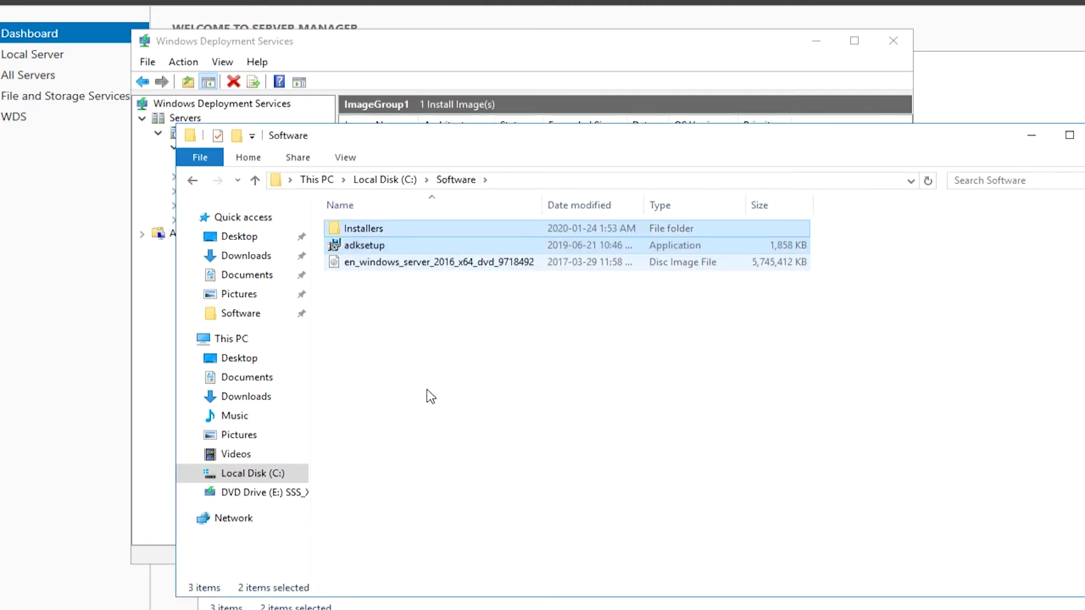
# Step: Copy install.wim from the sources folder of DVD Drive (E:) into C:\Software
pyautogui.moveTo(403, 143); pyautogui.dragTo(507, 169)
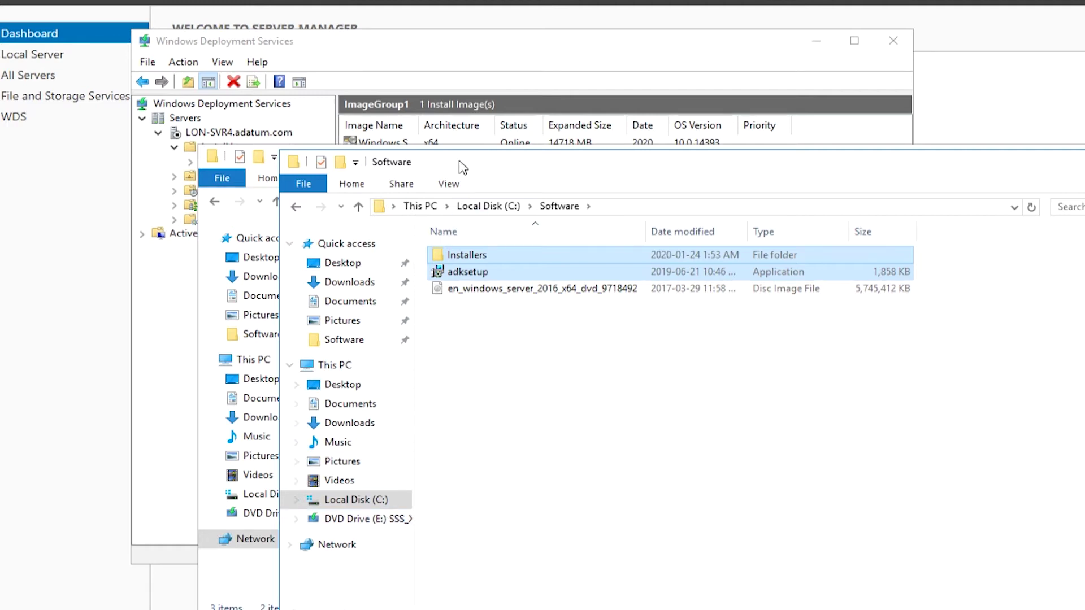
pyautogui.moveTo(463, 168); pyautogui.dragTo(402, 166)
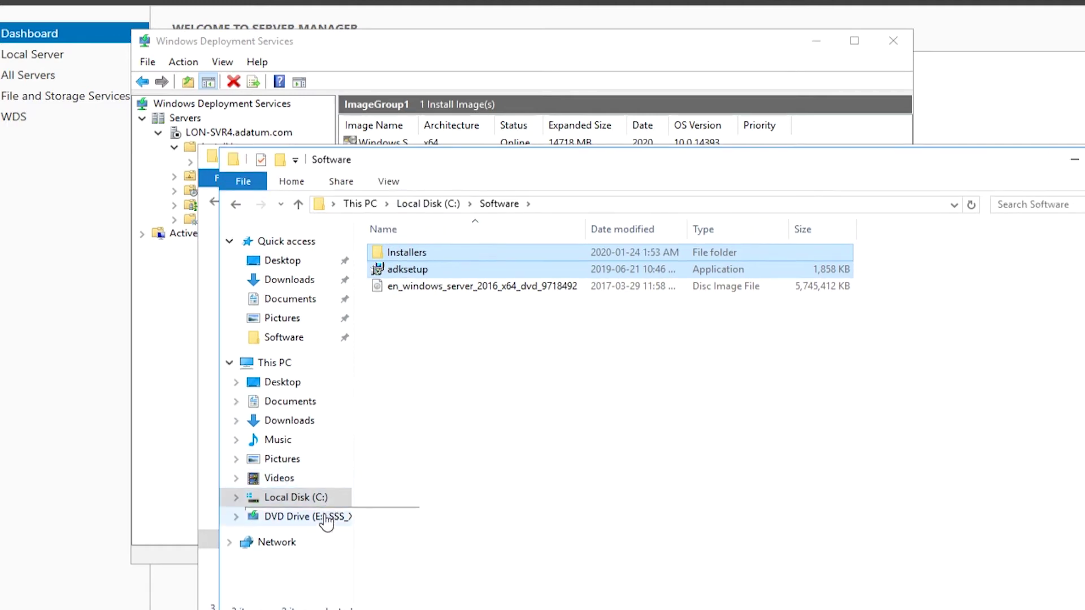
pyautogui.click(327, 517)
pyautogui.doubleClick(408, 304)
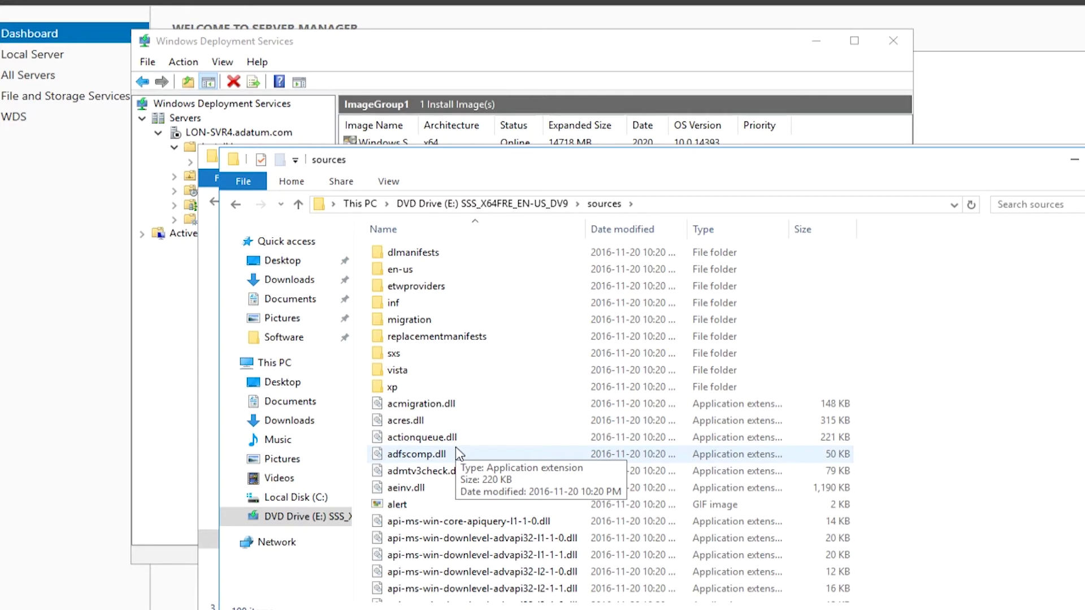
pyautogui.scroll(-10, 490, 417)
pyautogui.scroll(-12, 490, 417)
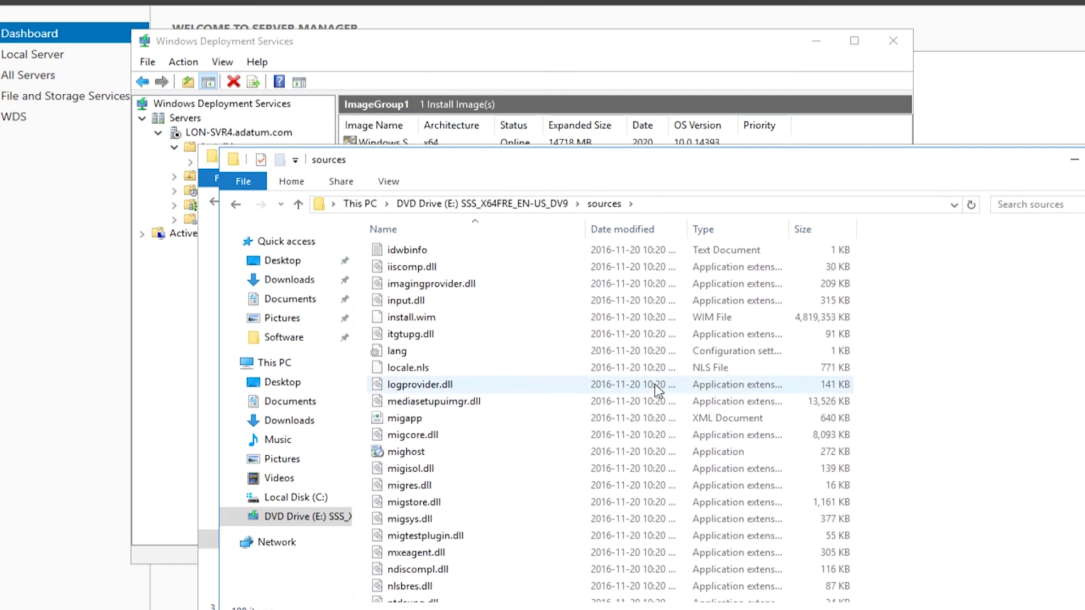
pyautogui.click(417, 319)
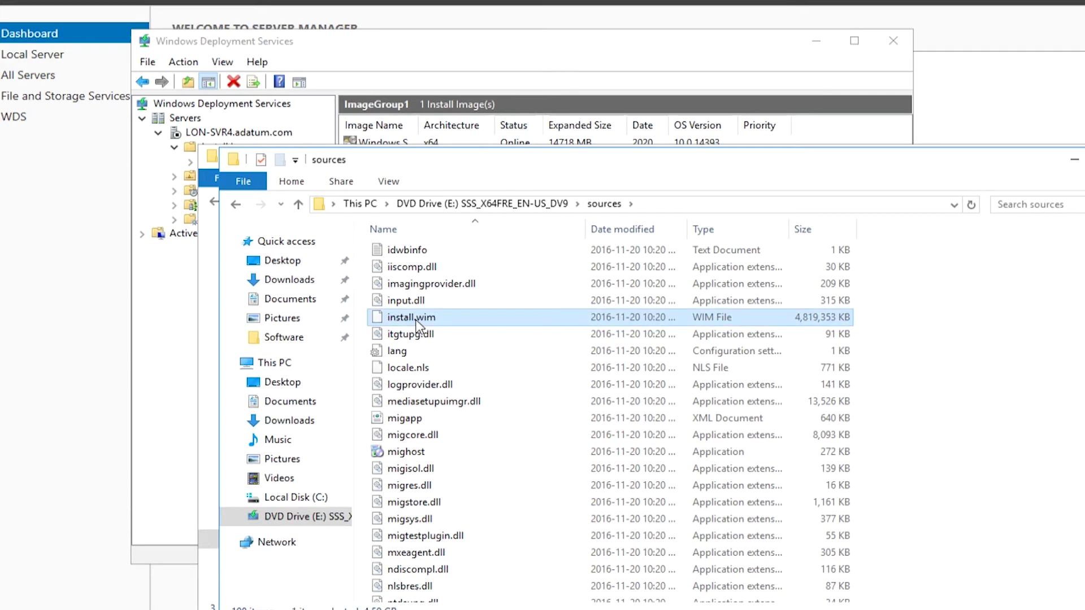
pyautogui.rightClick(416, 323)
pyautogui.click(421, 399)
pyautogui.click(316, 497)
pyautogui.doubleClick(426, 320)
pyautogui.rightClick(431, 342)
pyautogui.click(495, 454)
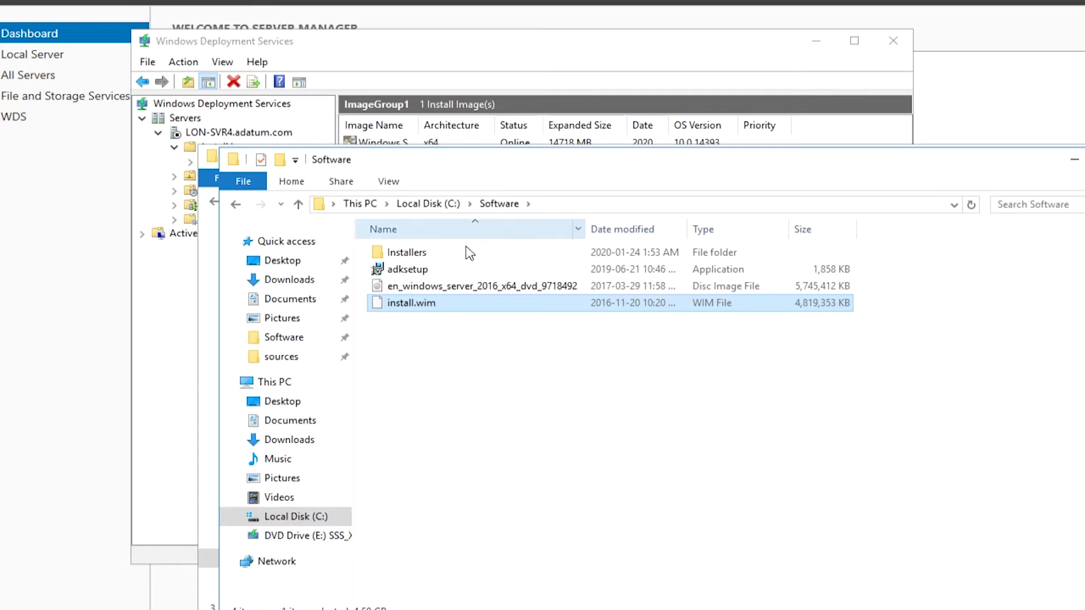
# Step: Start adksetup from C:\Software, keep the default install path on this computer, and accept the license agreement
pyautogui.doubleClick(412, 272)
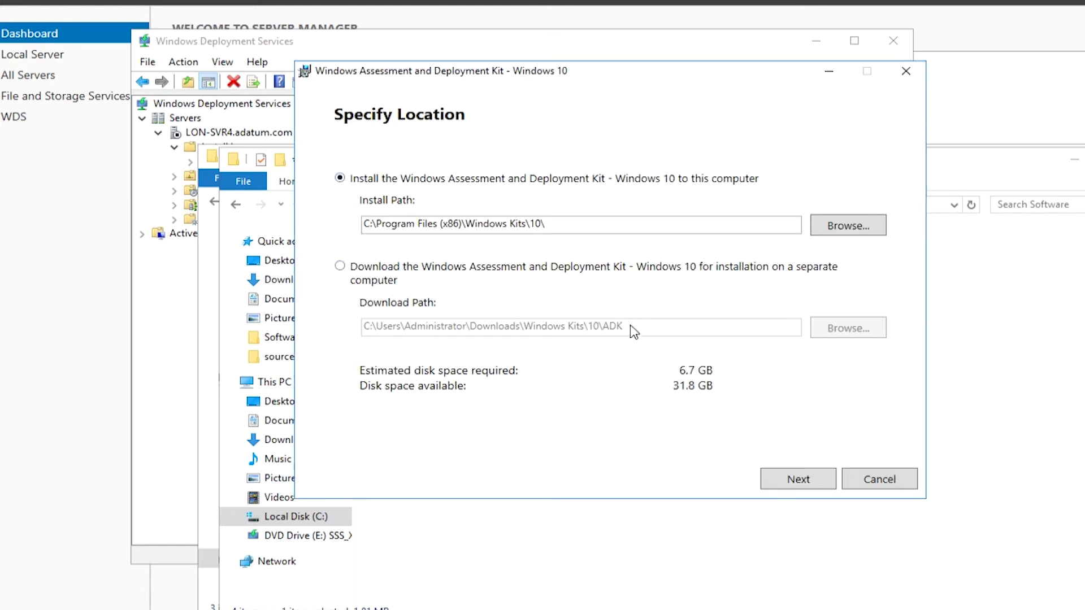
pyautogui.click(821, 494)
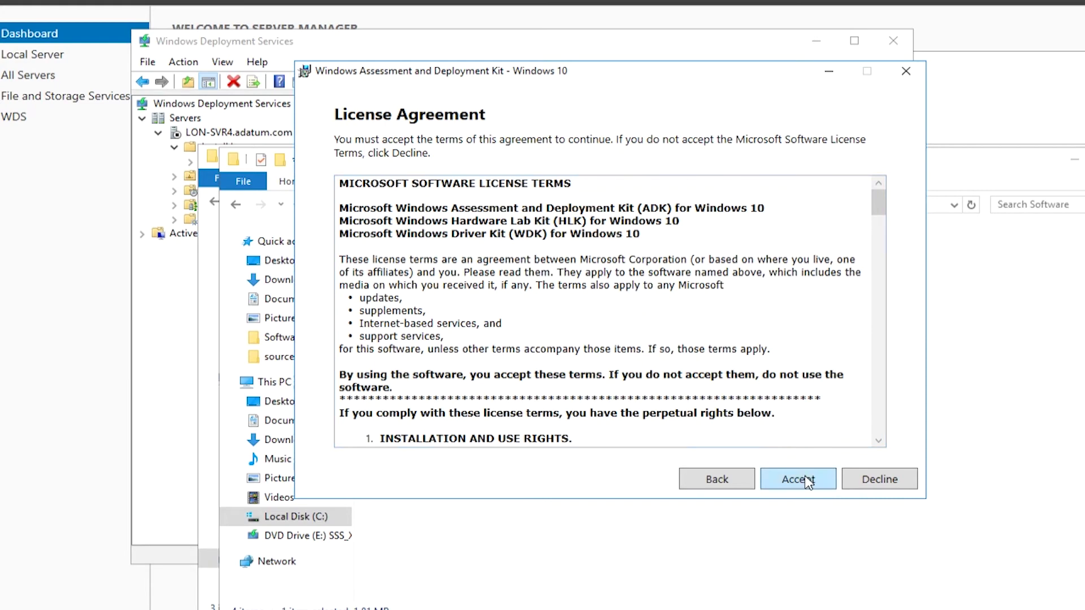
pyautogui.click(808, 483)
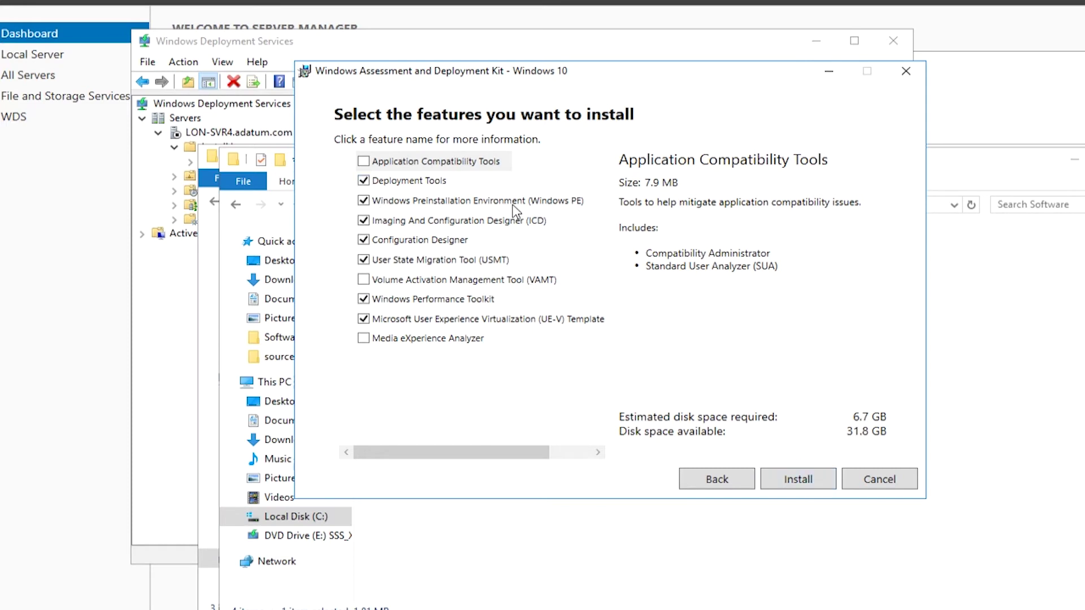
# Step: Install only Deployment Tools and Windows Preinstallation Environment (Windows PE) from the ADK features and close the setup wizard
pyautogui.click(363, 221)
pyautogui.click(362, 242)
pyautogui.click(364, 260)
pyautogui.click(364, 299)
pyautogui.click(364, 320)
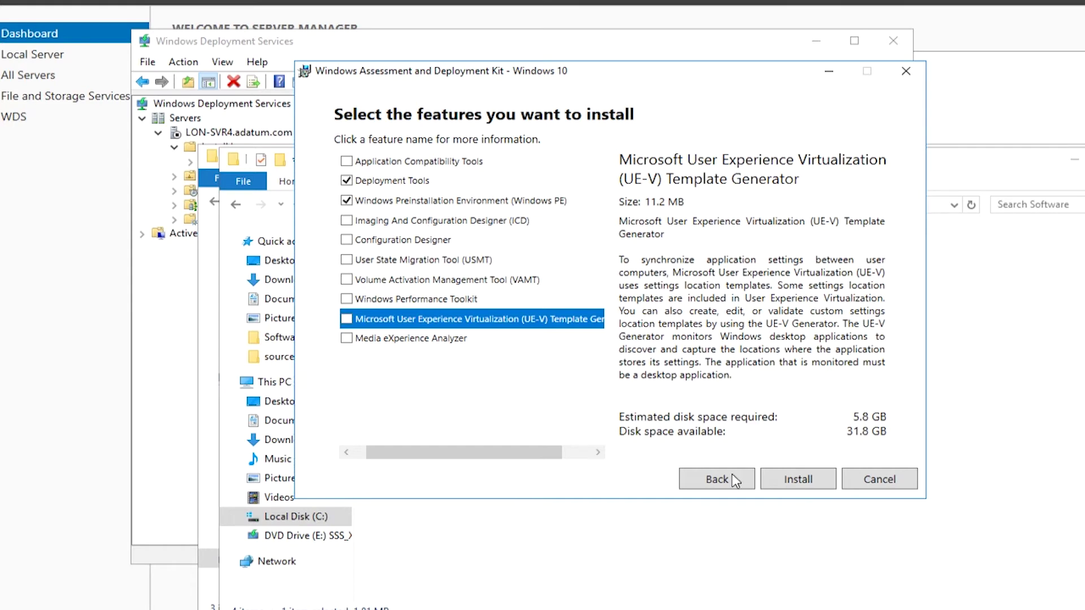
pyautogui.click(805, 480)
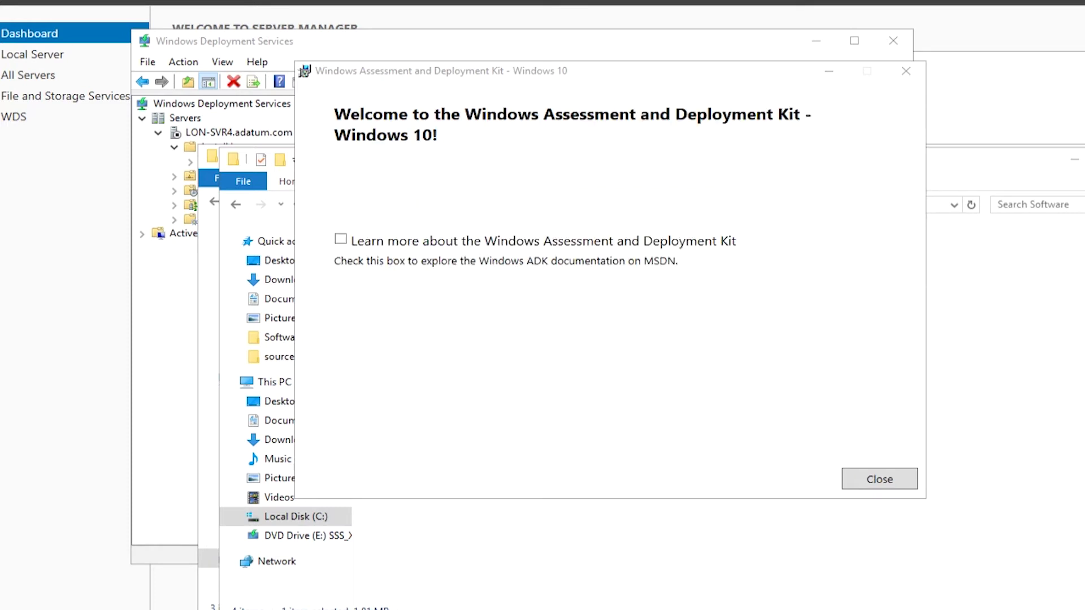
pyautogui.click(878, 480)
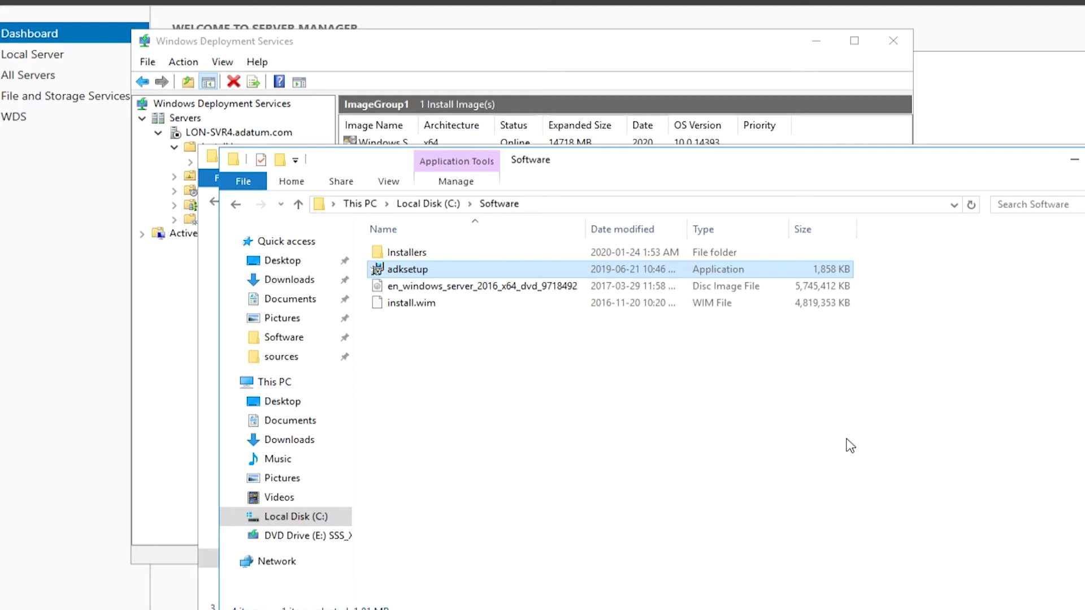
# Step: Create a new folder named DistFold at the root of Local Disk (C:)
pyautogui.click(314, 517)
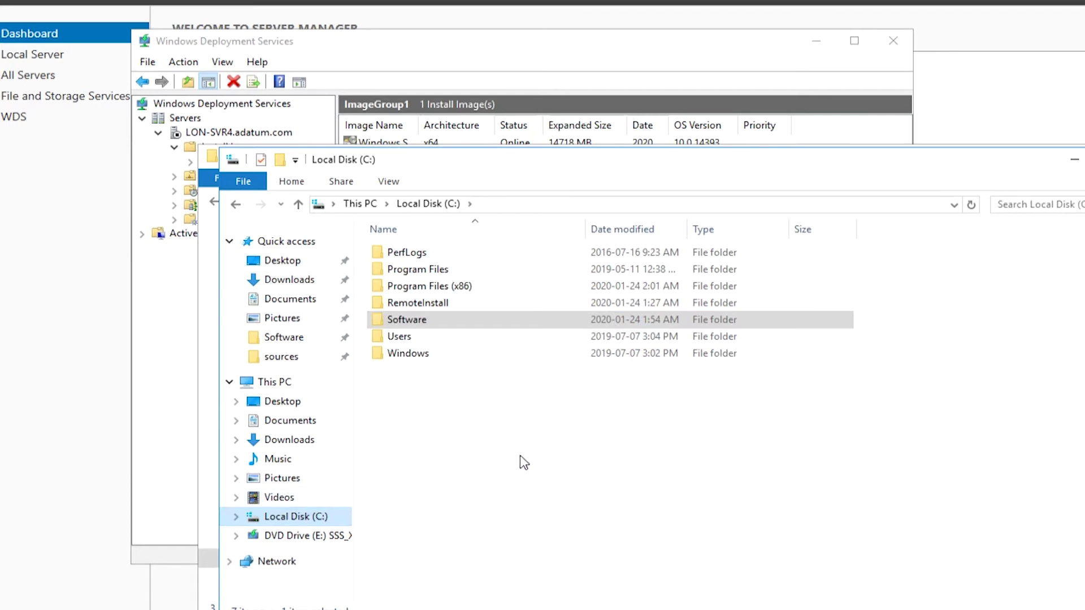
pyautogui.rightClick(507, 431)
pyautogui.moveTo(629, 390)
pyautogui.click(703, 384)
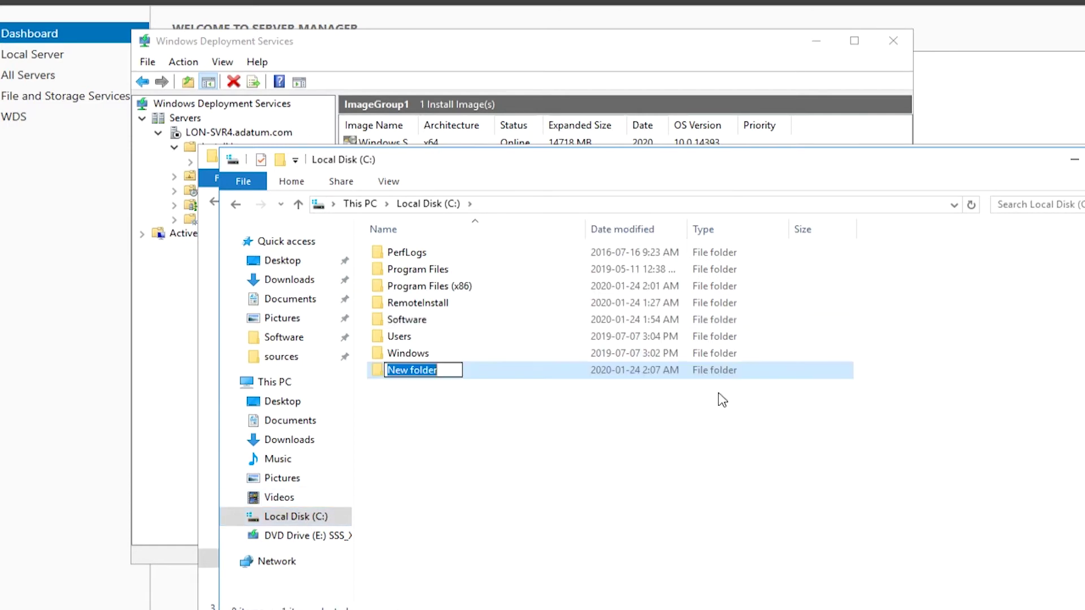
pyautogui.write('DistFold')
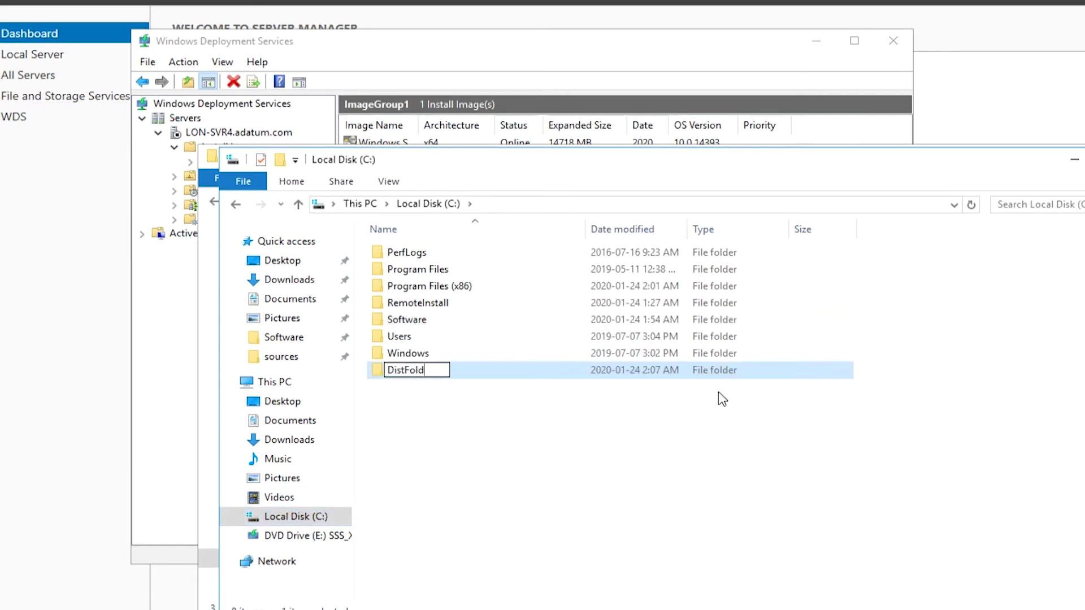
pyautogui.press('Return')
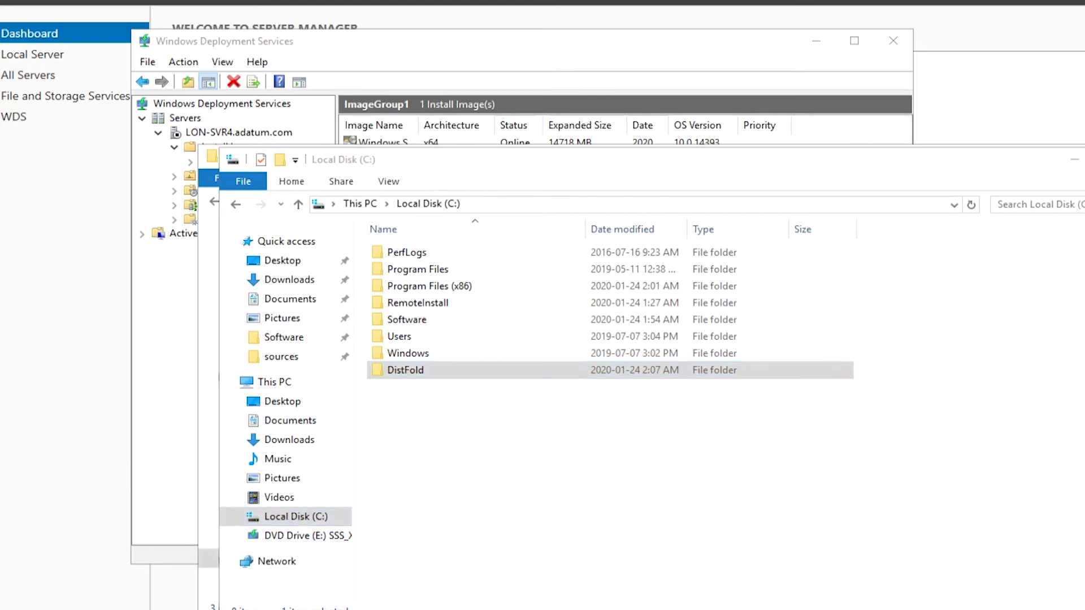
# Step: Launch Windows System Image Manager from the Windows Kits group
pyautogui.press('super')
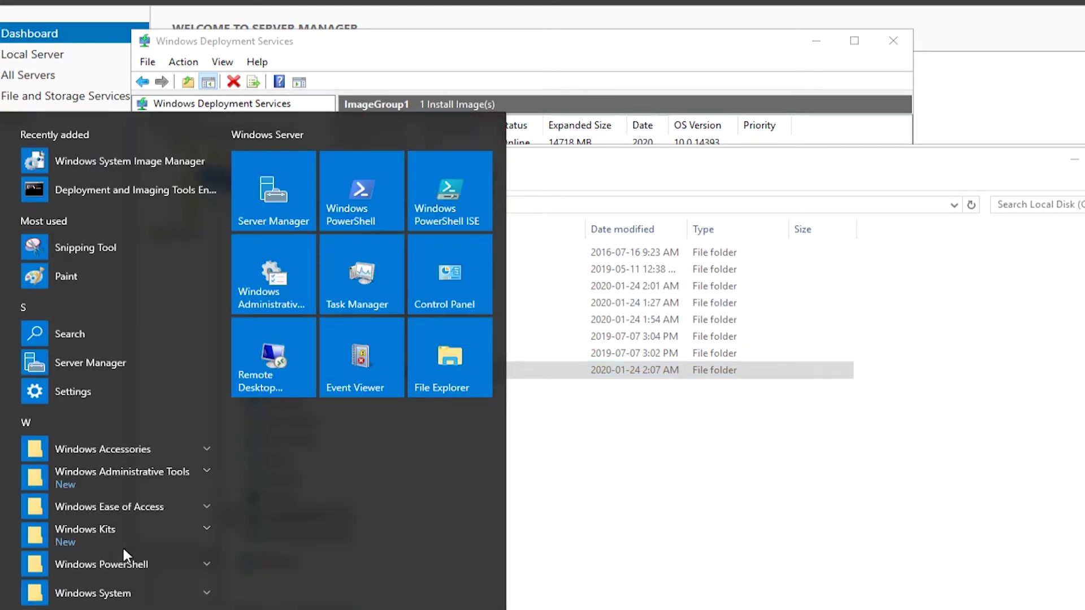
pyautogui.click(156, 533)
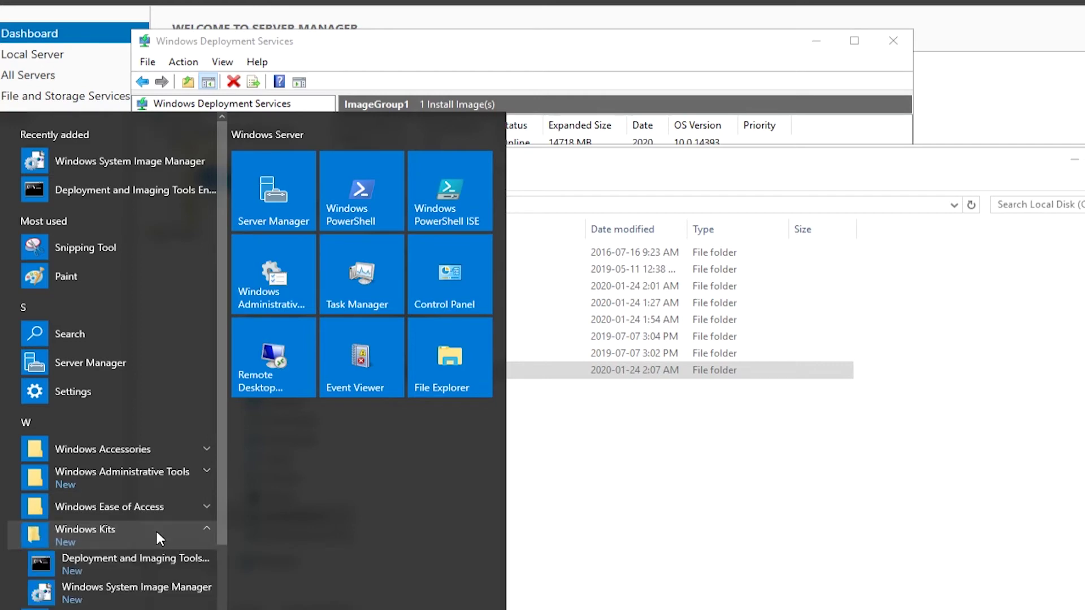
pyautogui.click(140, 590)
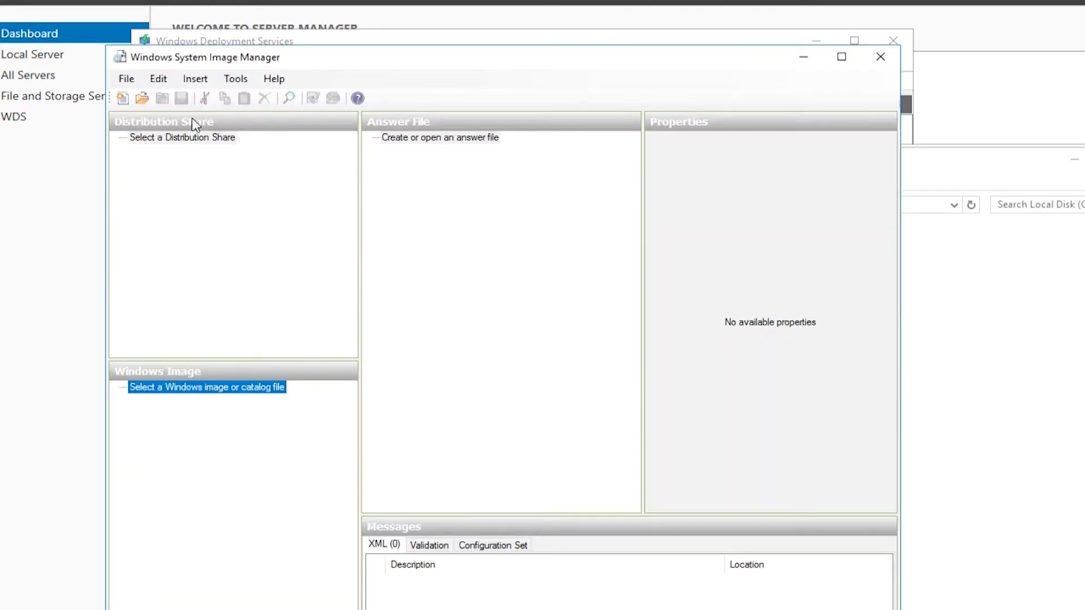
# Step: Create a distribution share from the DistFold folder on Local Disk (C:)
pyautogui.click(236, 78)
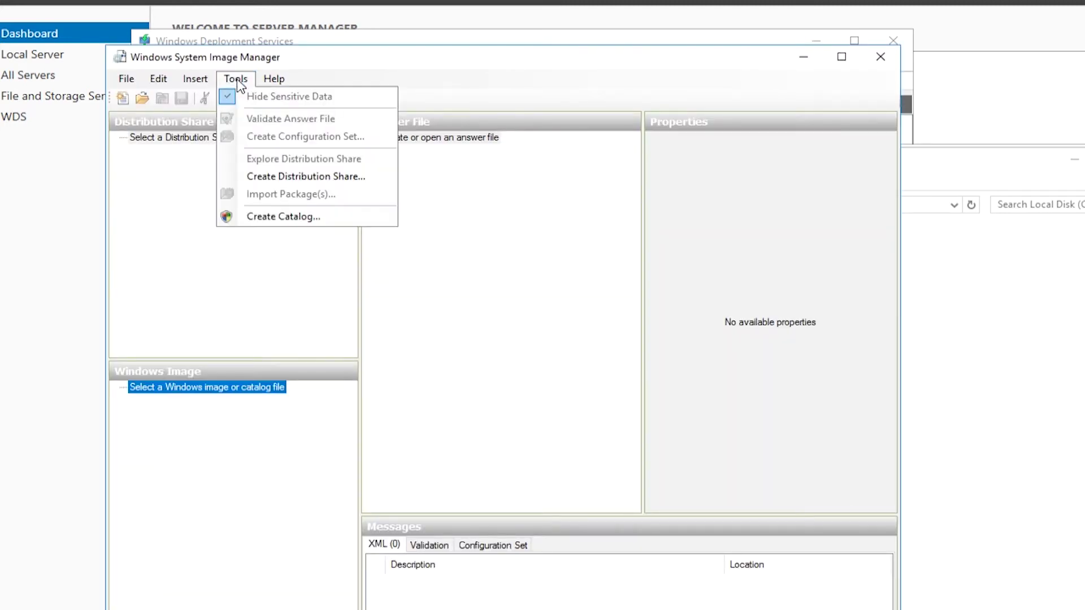
pyautogui.click(324, 178)
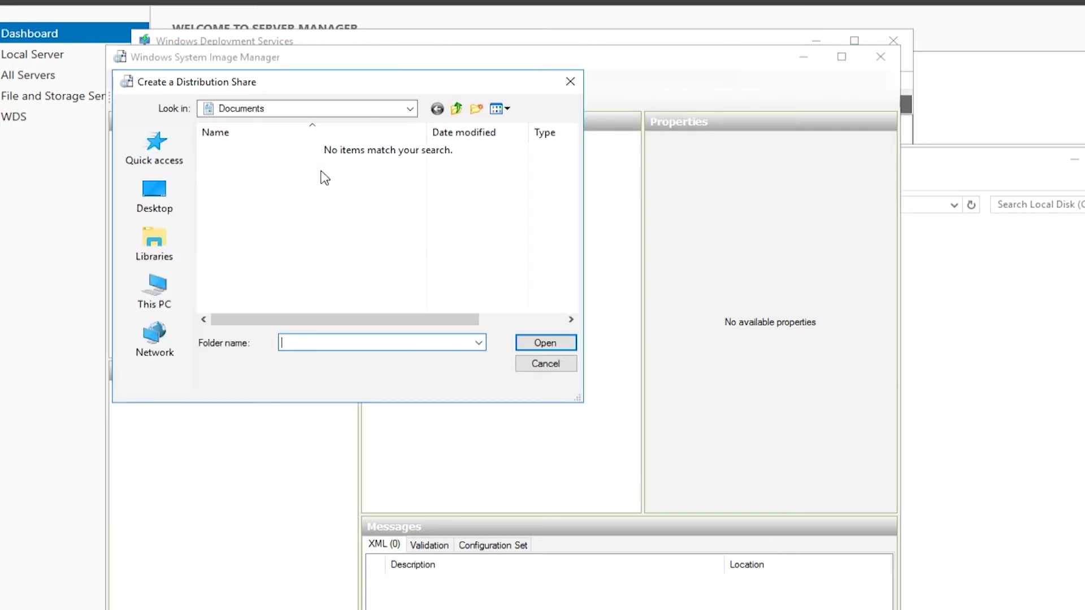
pyautogui.click(157, 289)
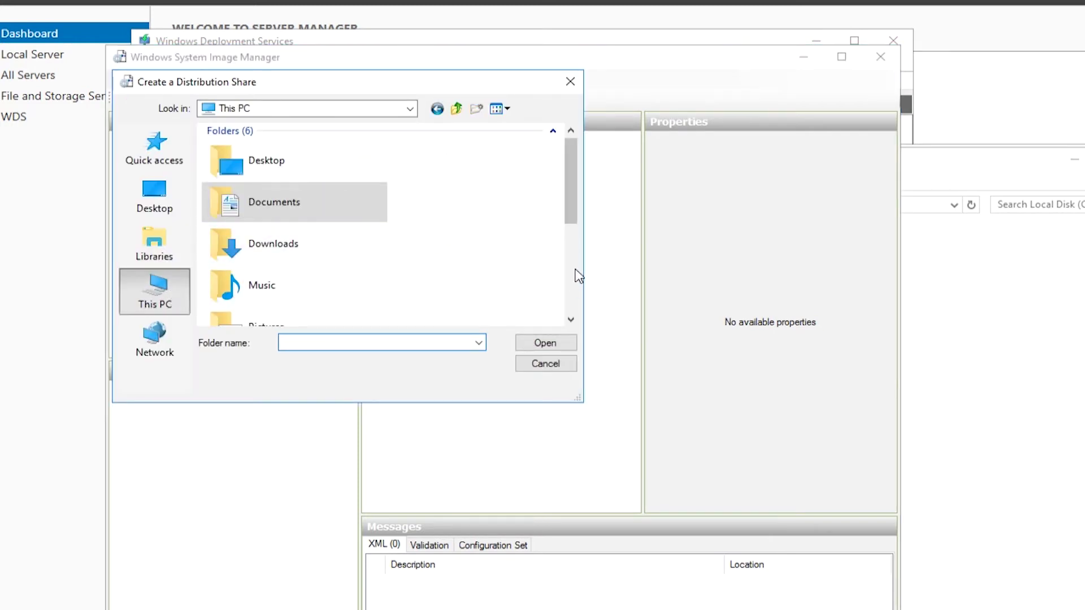
pyautogui.click(572, 273)
pyautogui.doubleClick(320, 237)
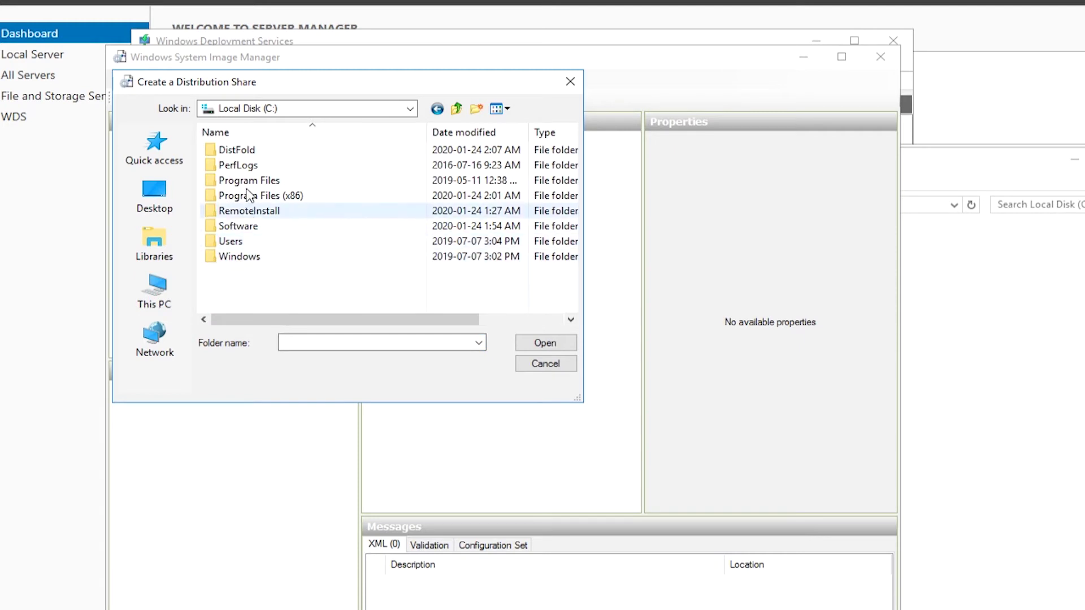
pyautogui.doubleClick(249, 151)
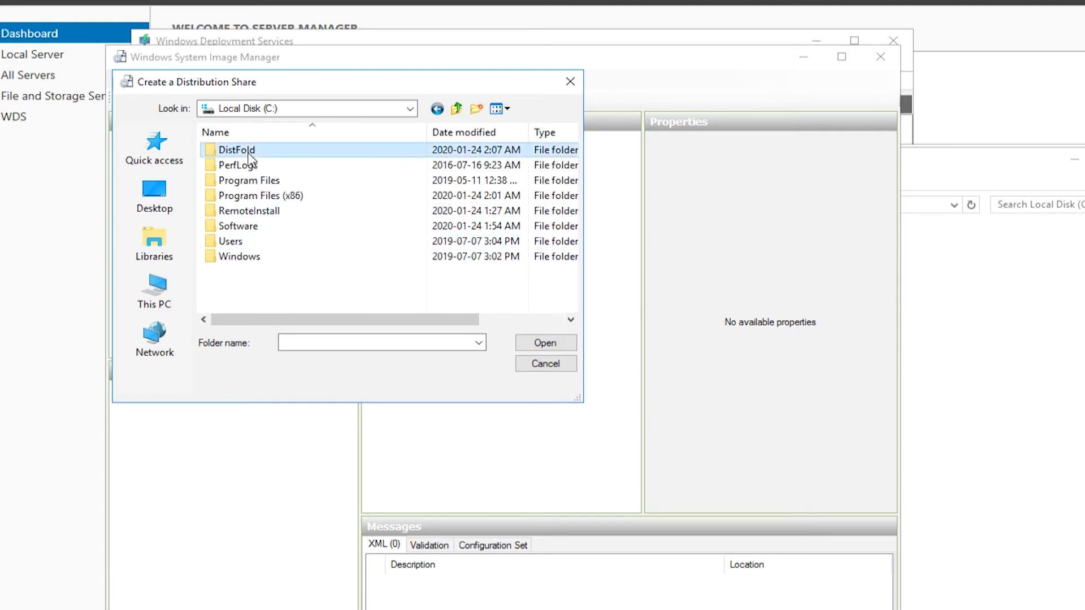
pyautogui.click(544, 343)
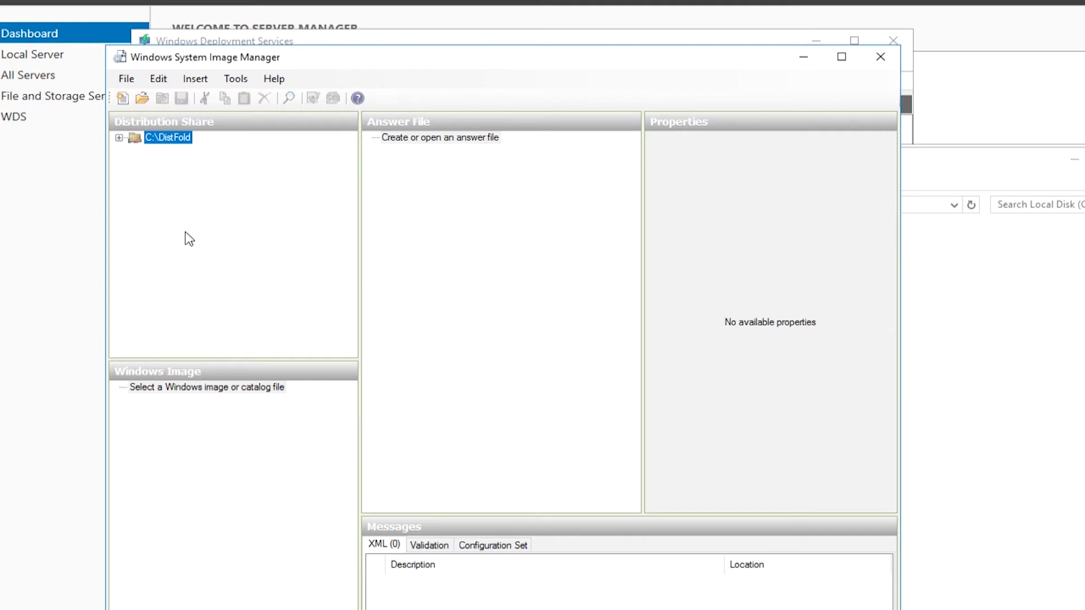
# Step: Open install.wim from the Software folder on Local Disk (C:) as the Windows image
pyautogui.click(129, 82)
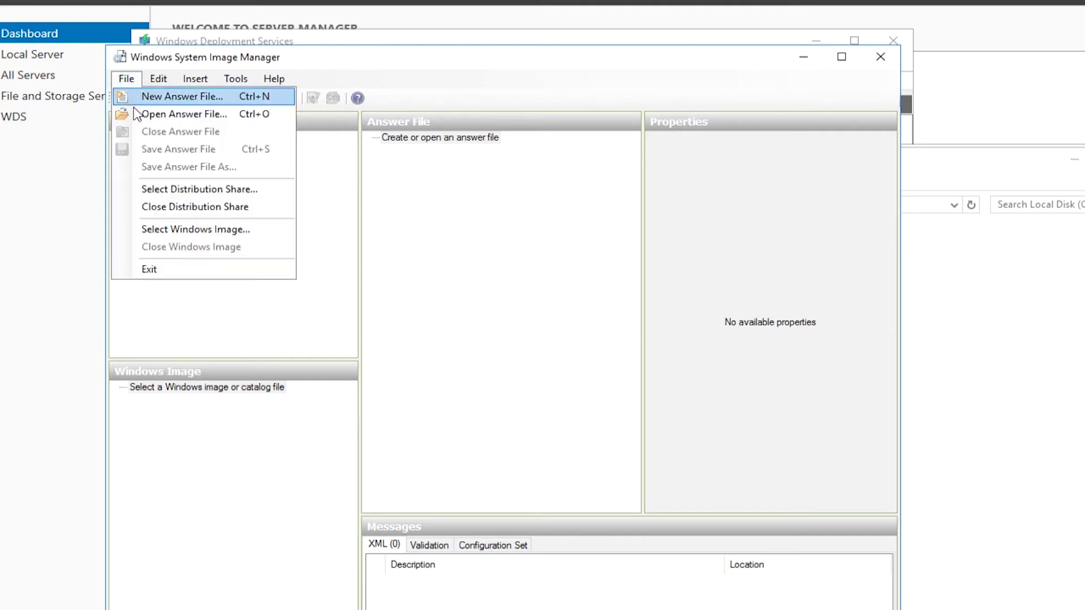
pyautogui.click(238, 230)
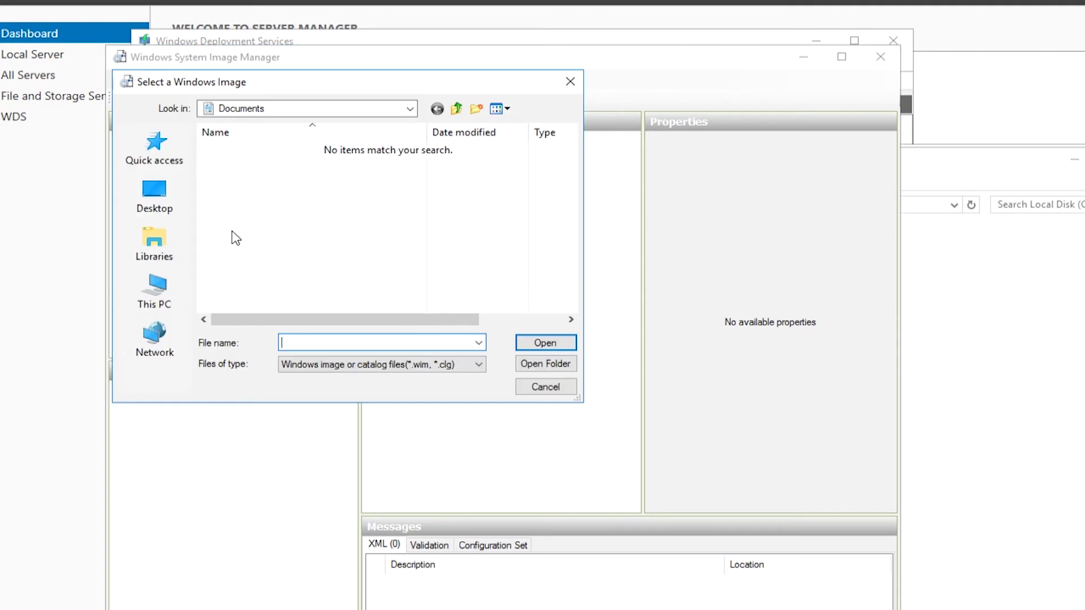
pyautogui.click(277, 108)
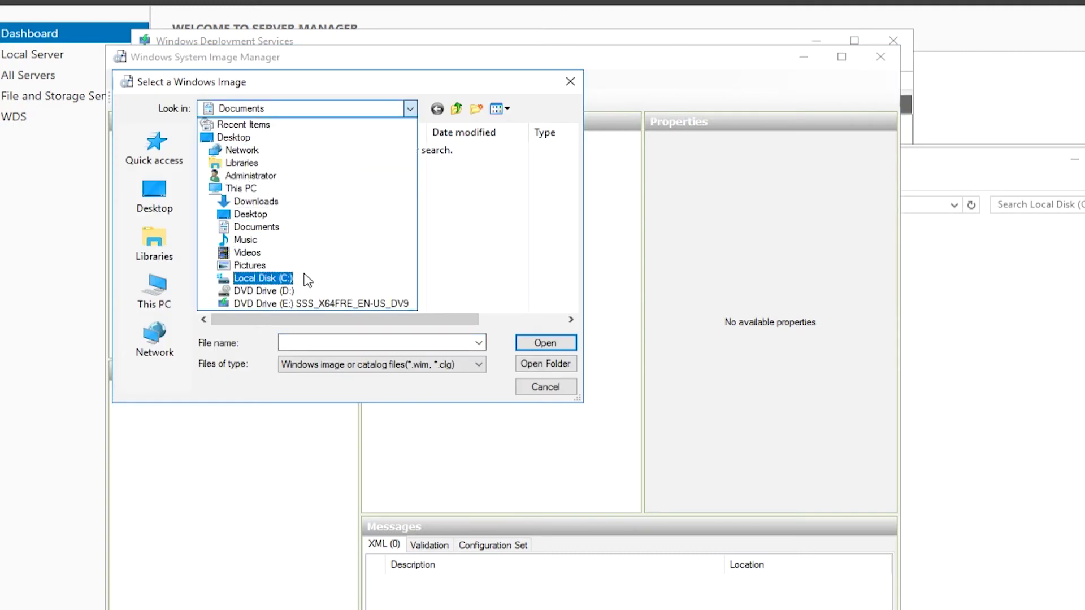
pyautogui.click(288, 278)
pyautogui.doubleClick(260, 228)
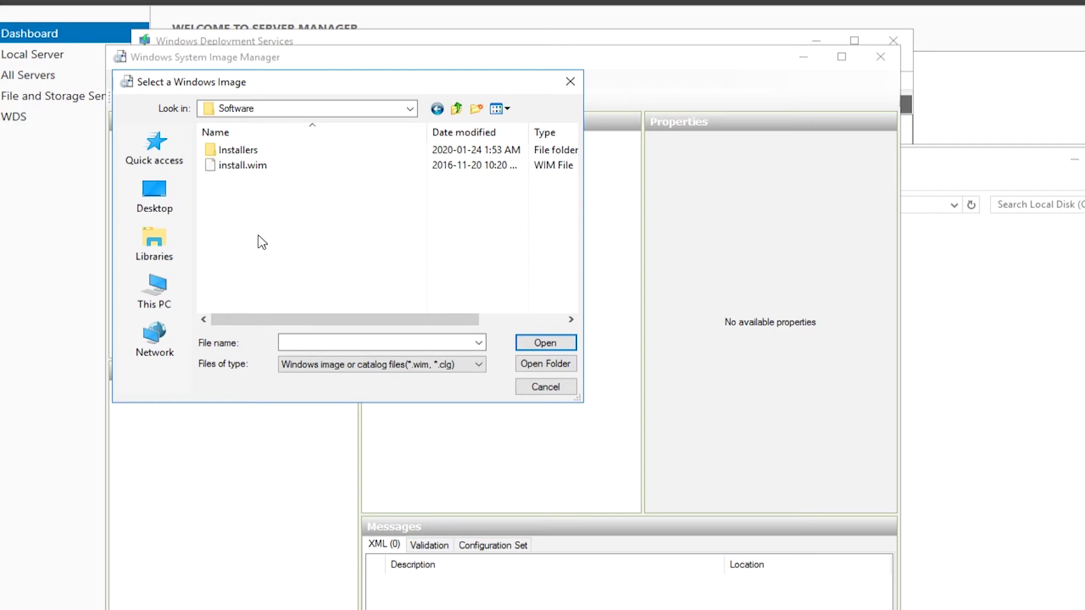
pyautogui.click(249, 165)
pyautogui.click(542, 345)
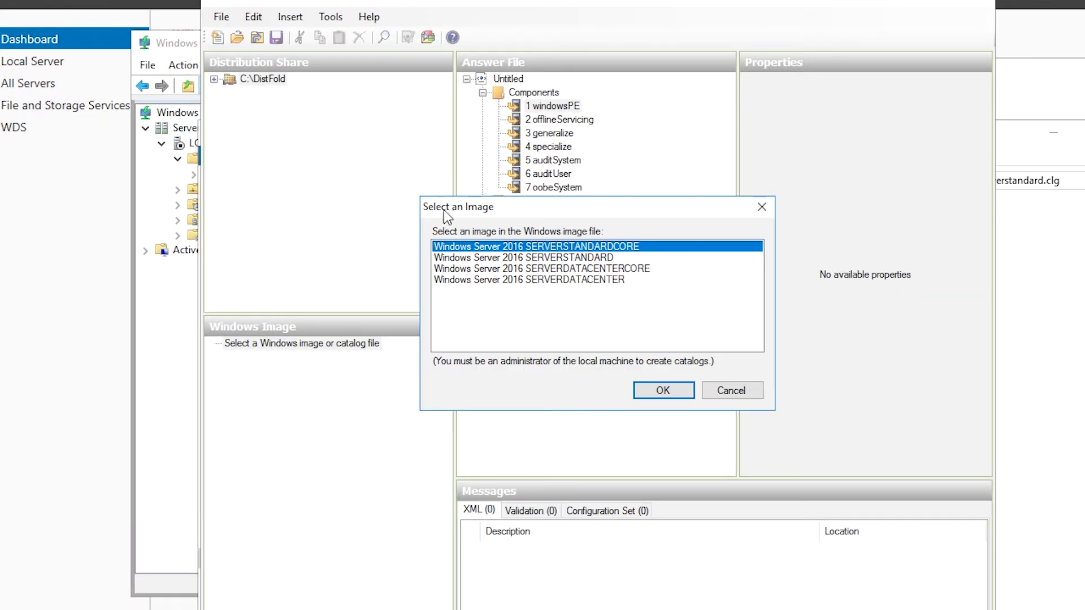
# Step: Choose the Windows Server 2016 SERVERSTANDARD image and agree to create a catalog file for it
pyautogui.click(553, 258)
pyautogui.click(659, 391)
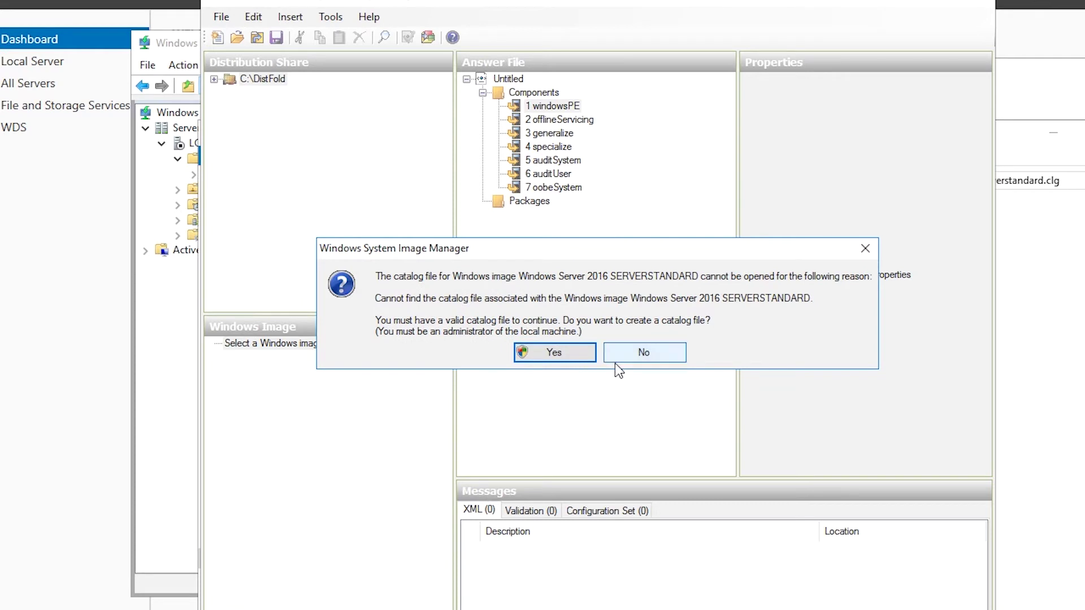
pyautogui.click(576, 356)
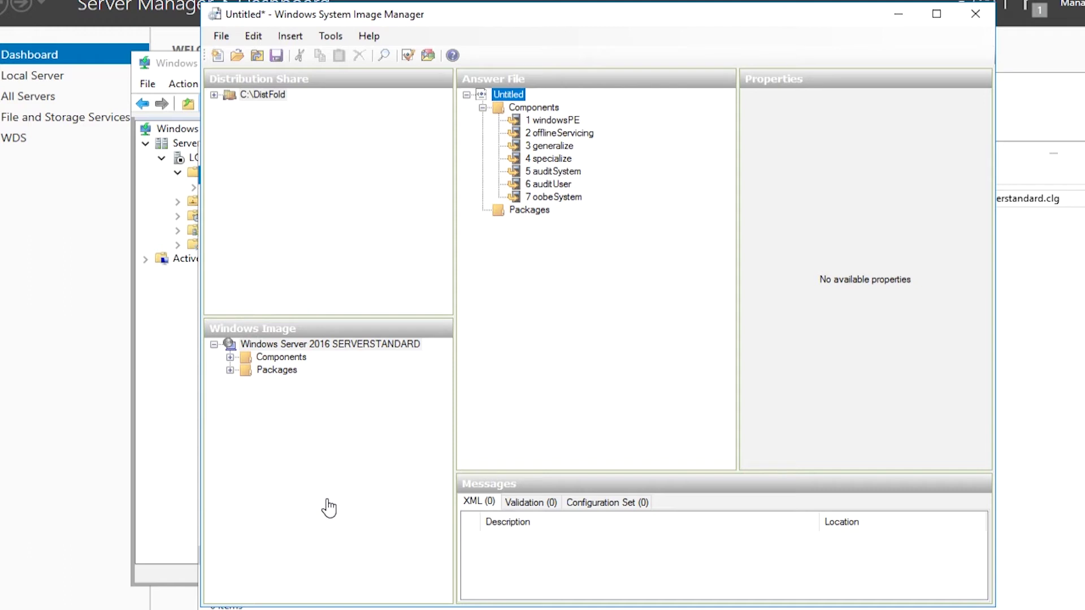
# Step: Add the image component amd64_Microsoft-Windows-International-Core-WinPE to pass 1 windowsPE of the answer file
pyautogui.click(230, 358)
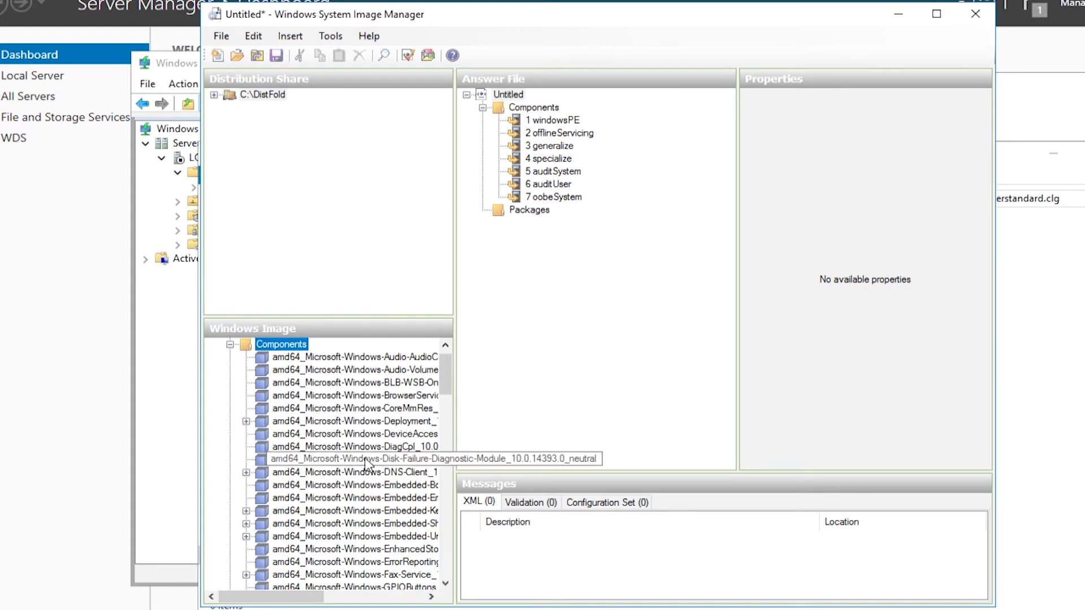
pyautogui.scroll(-1, 367, 452)
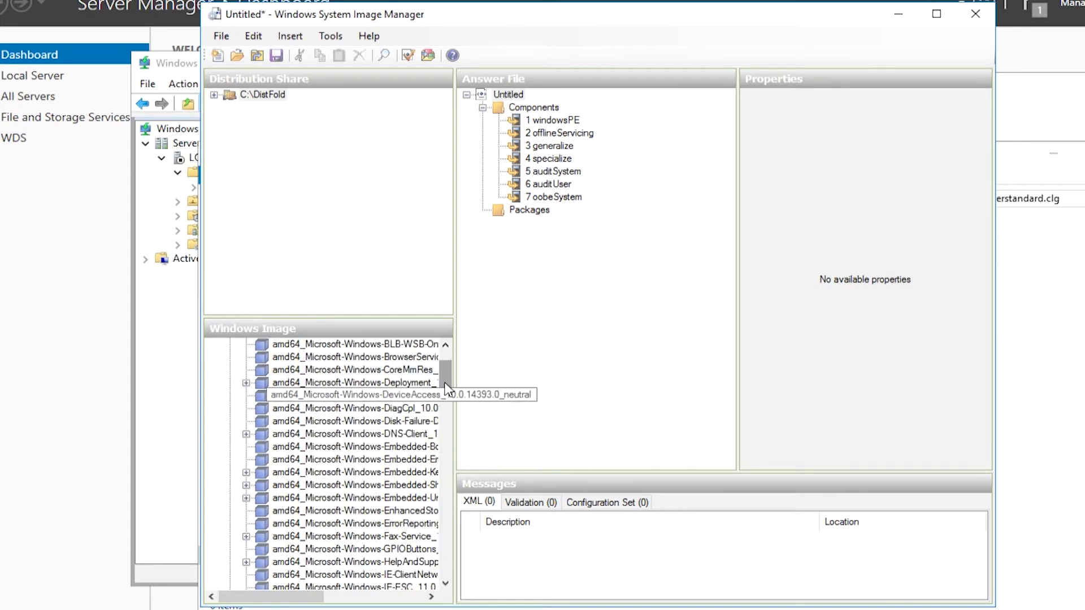
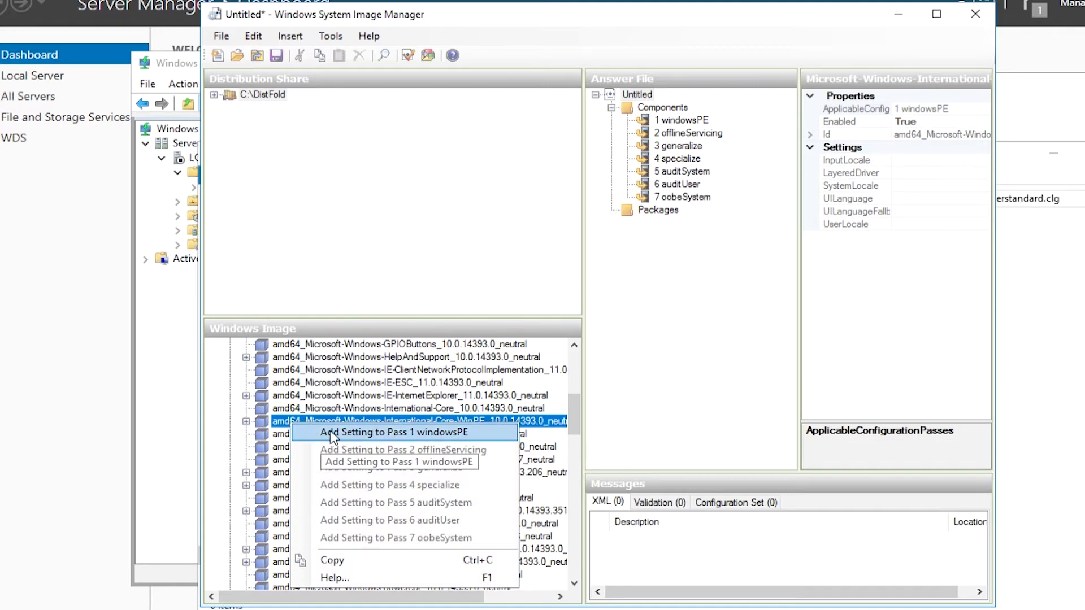
pyautogui.click(334, 433)
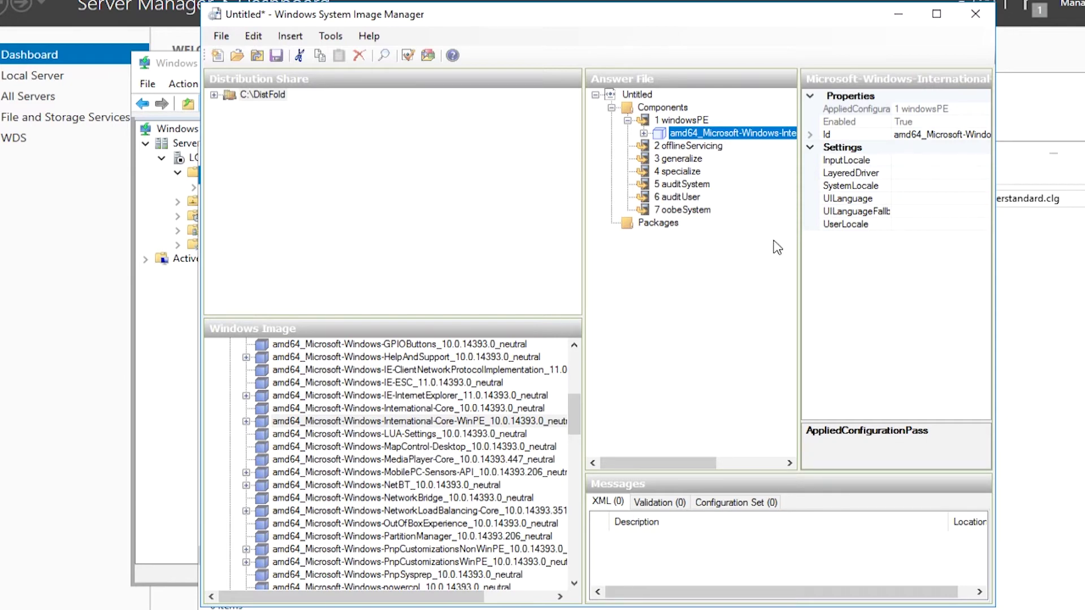
# Step: Set InputLocale and SystemLocale of the International-Core-WinPE component to en-US
pyautogui.click(936, 14)
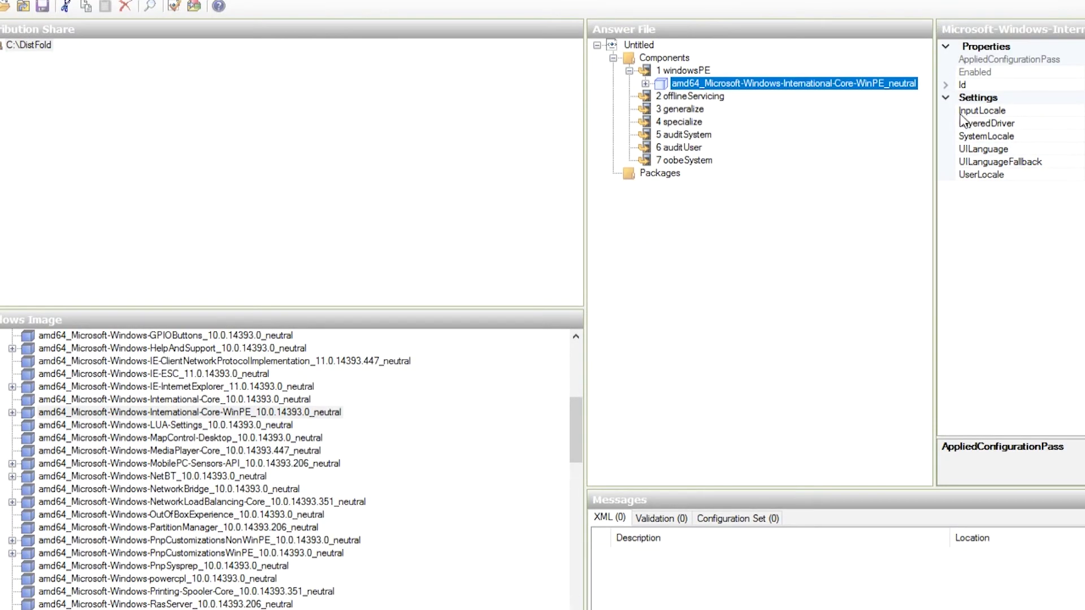
pyautogui.moveTo(584, 223); pyautogui.dragTo(372, 243)
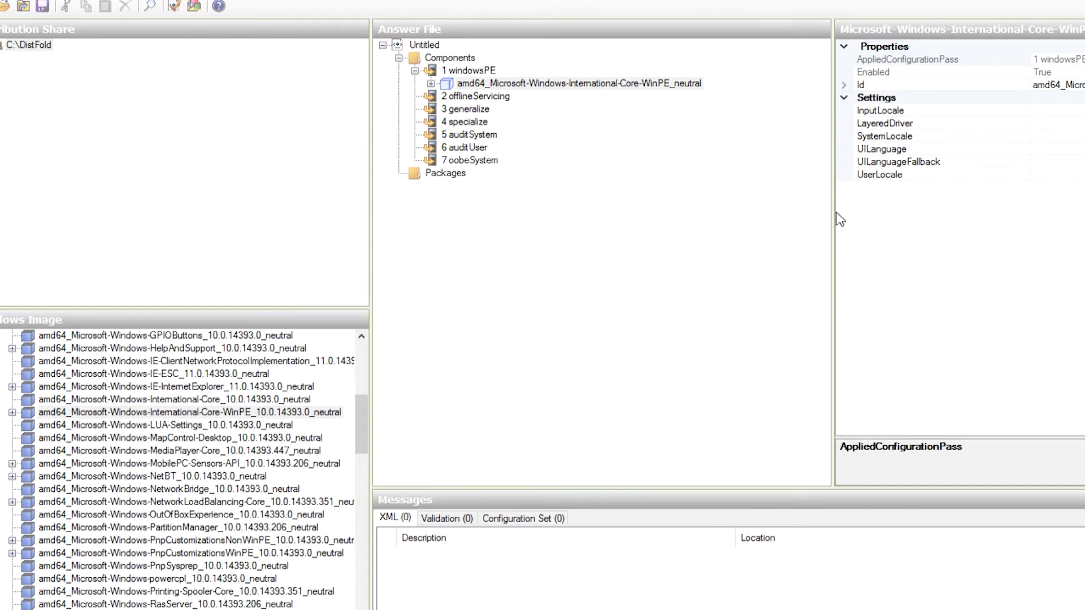
pyautogui.moveTo(833, 219); pyautogui.dragTo(778, 220)
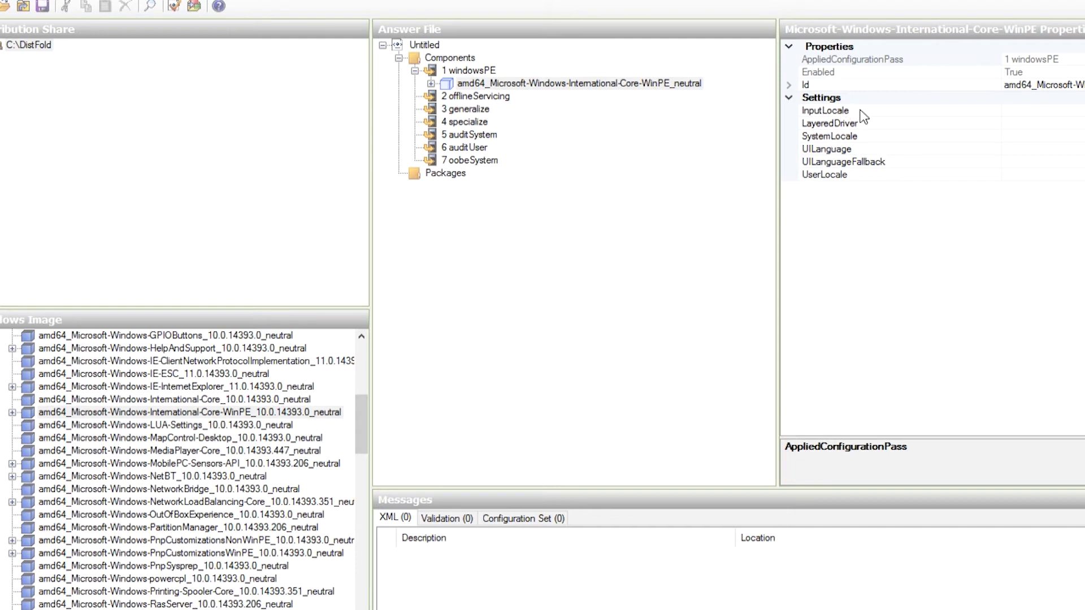
pyautogui.click(1019, 110)
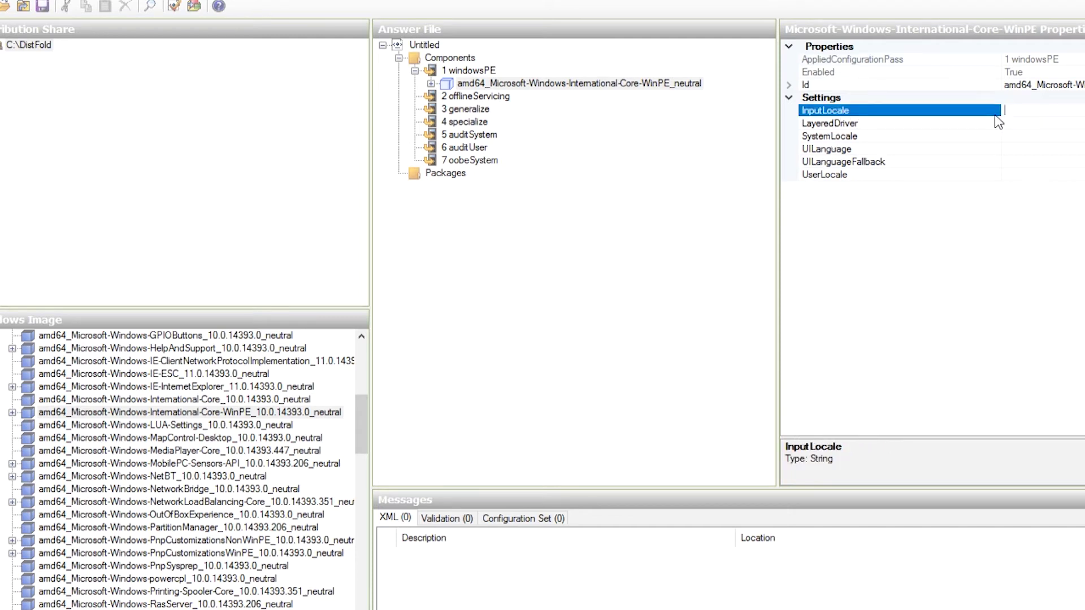
pyautogui.write('en-US')
pyautogui.click(1037, 138)
pyautogui.write('en-US')
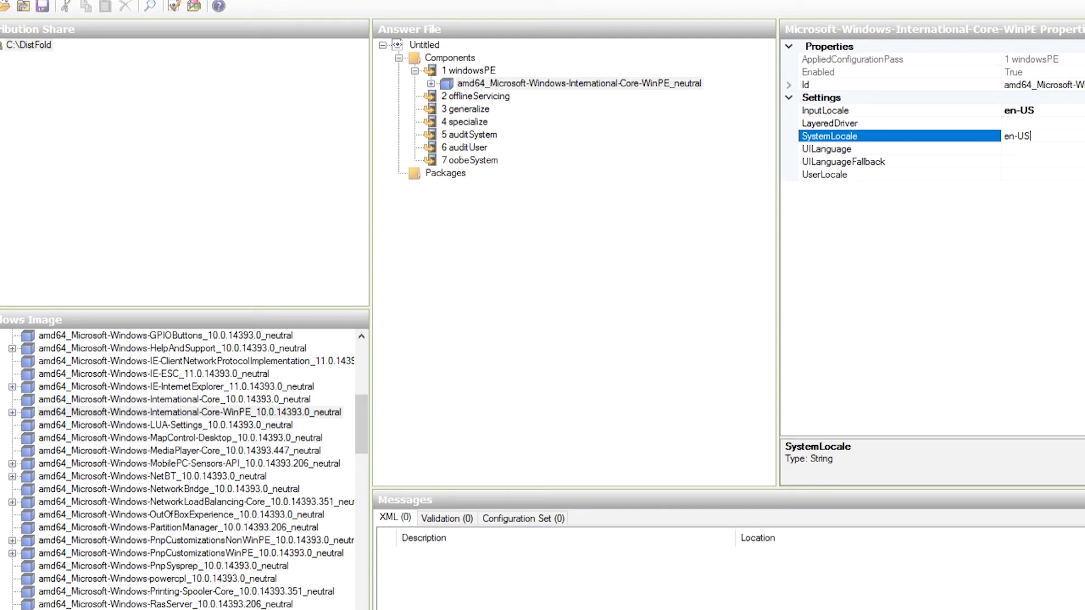
# Step: Copy the en-US value into the UILanguage and UserLocale settings of the International-Core-WinPE component
pyautogui.moveTo(1047, 137); pyautogui.dragTo(986, 140)
pyautogui.hotkey('ctrl', 'c')
pyautogui.click(1046, 149)
pyautogui.hotkey('ctrl', 'v')
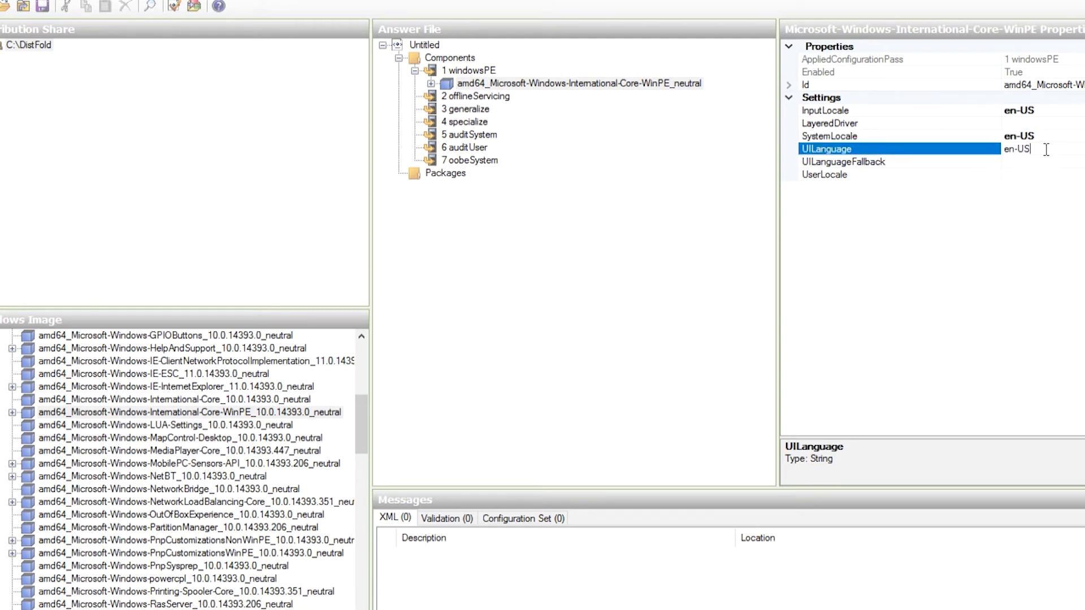
pyautogui.click(1039, 175)
pyautogui.hotkey('ctrl', 'v')
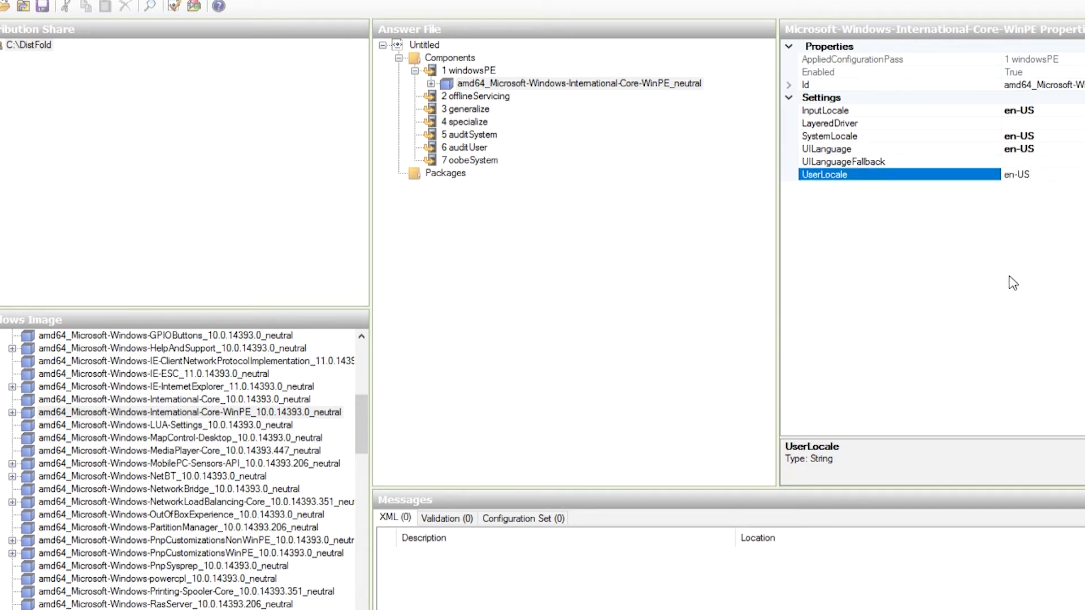
pyautogui.press('Return')
# Step: Add the image component amd64_Microsoft-Windows-Setup to pass 1 windowsPE of the answer file
pyautogui.scroll(-7, 229, 435)
pyautogui.click(204, 429)
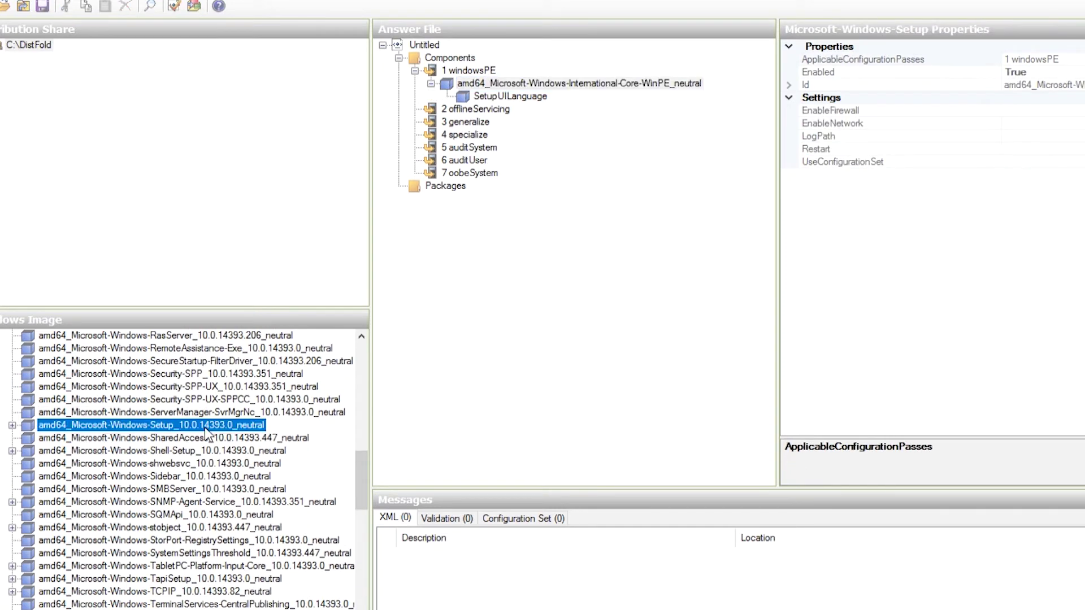
pyautogui.rightClick(205, 435)
pyautogui.click(246, 442)
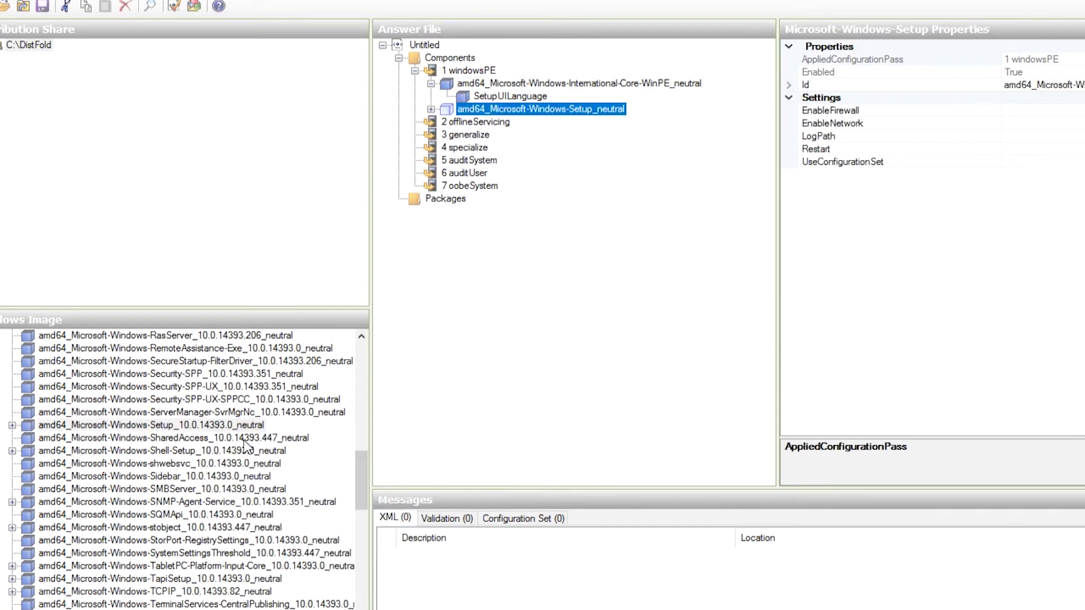
# Step: Insert a new disk under DiskConfiguration of the Microsoft-Windows-Setup component in the answer file
pyautogui.click(431, 108)
pyautogui.rightClick(507, 150)
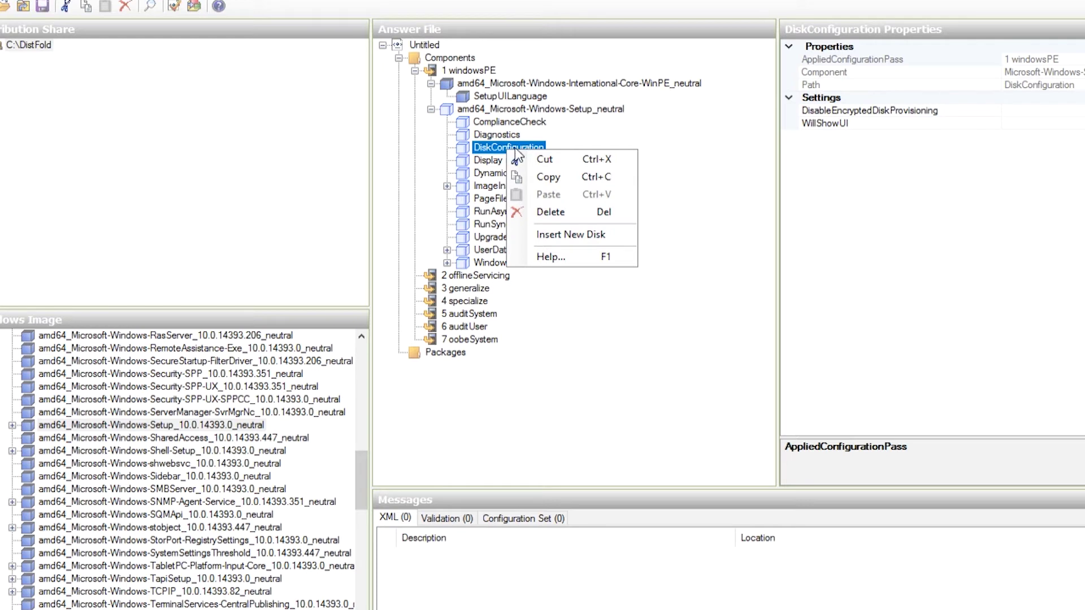
pyautogui.rightClick(496, 147)
pyautogui.click(576, 240)
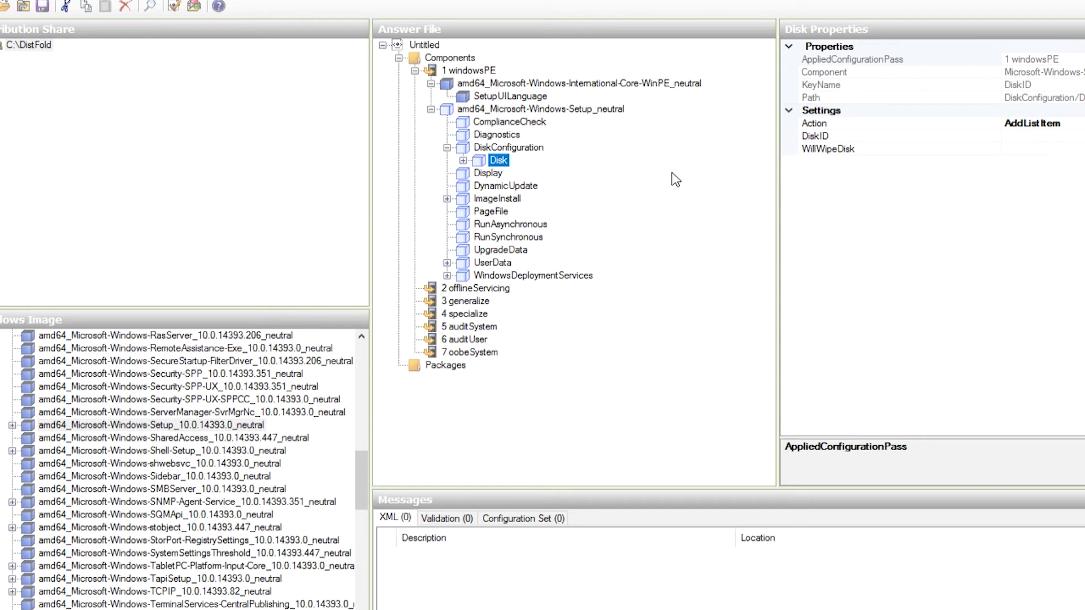
# Step: Insert a new CreatePartition entry under CreatePartitions of the new disk
pyautogui.click(463, 161)
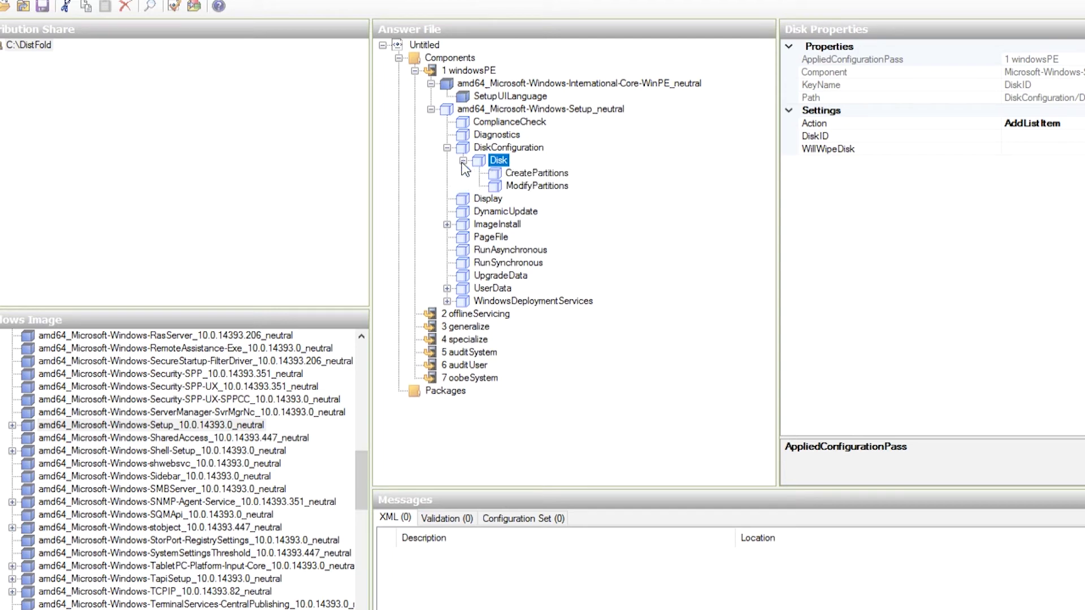
pyautogui.rightClick(530, 175)
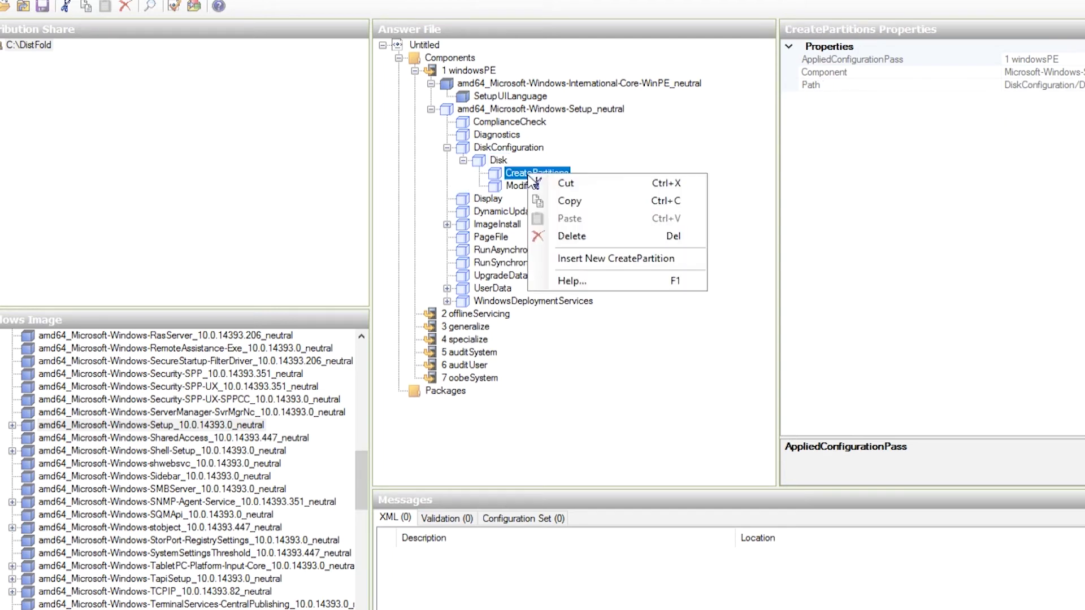
pyautogui.click(624, 260)
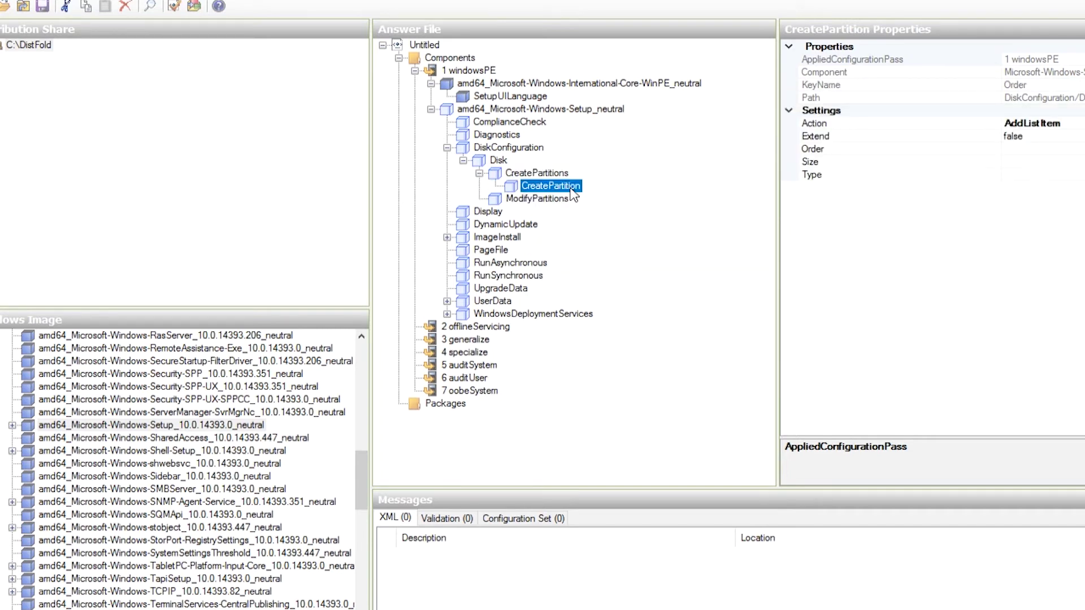
# Step: Set the new CreatePartition entry's Order to 1, Size to 350 and Type to Primary
pyautogui.click(1012, 150)
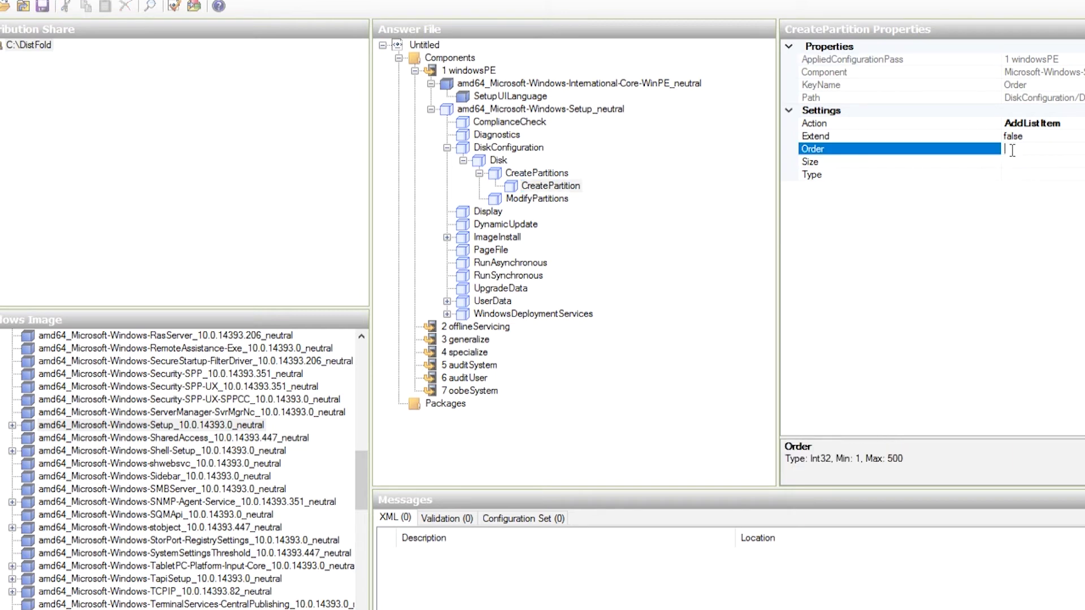
pyautogui.write('1')
pyautogui.click(1026, 161)
pyautogui.write('350')
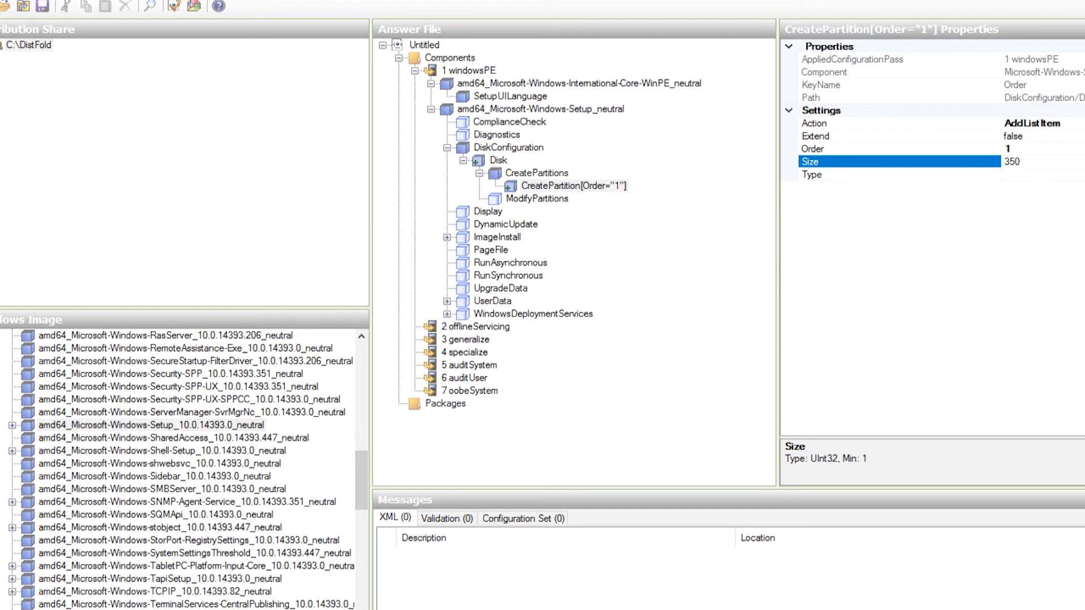
pyautogui.click(1028, 173)
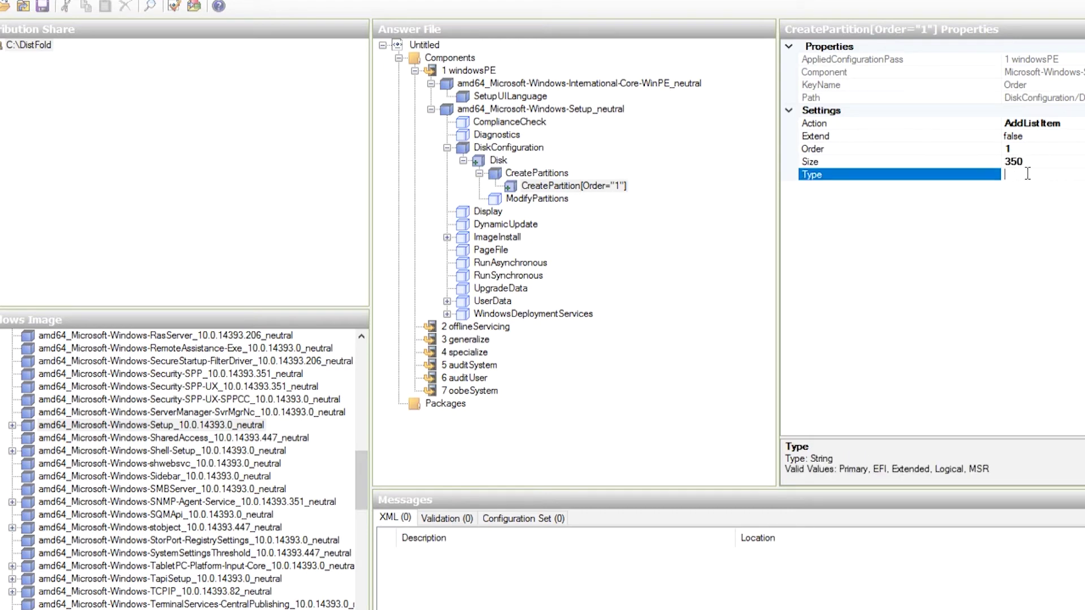
pyautogui.click(1082, 174)
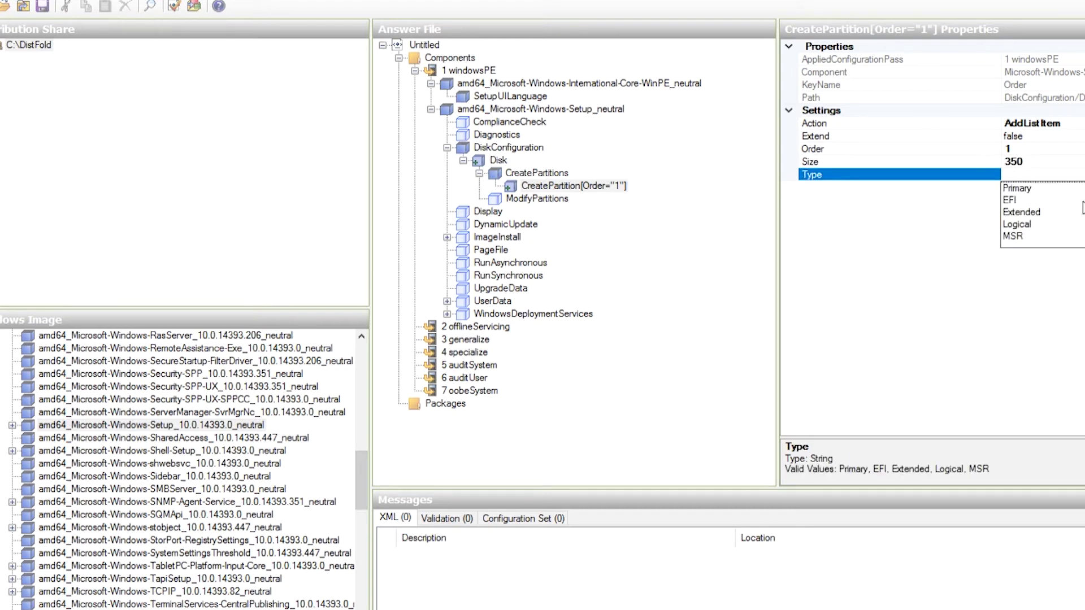
pyautogui.click(1025, 189)
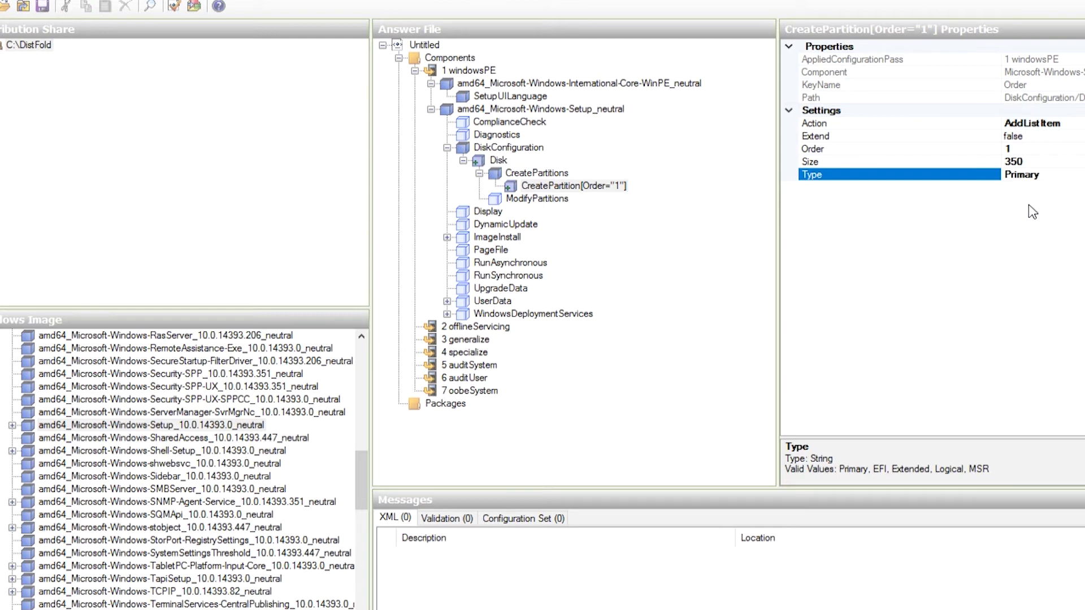
pyautogui.rightClick(582, 186)
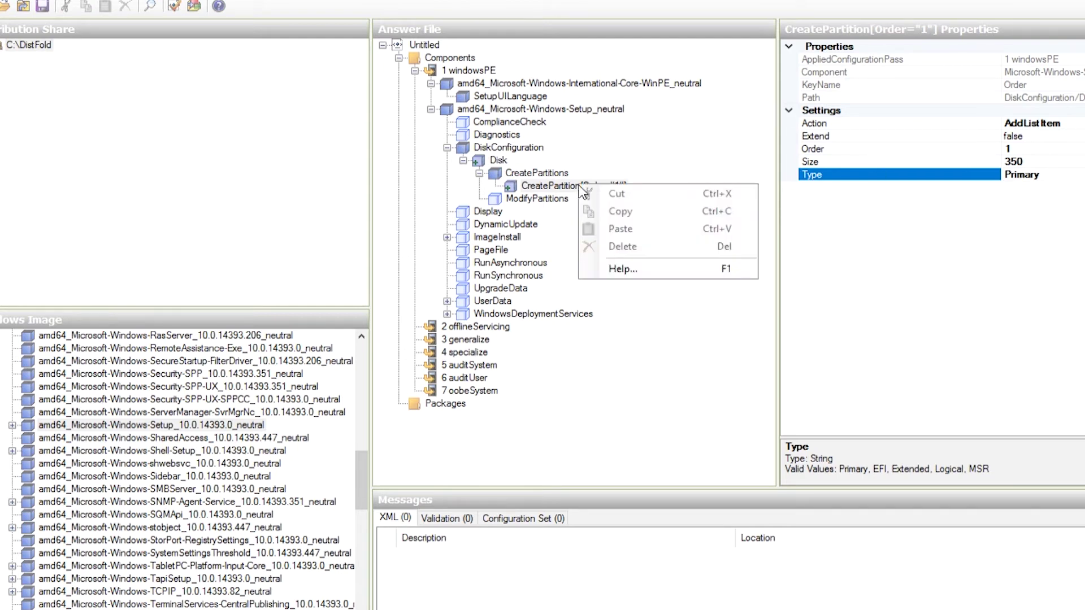
pyautogui.rightClick(540, 192)
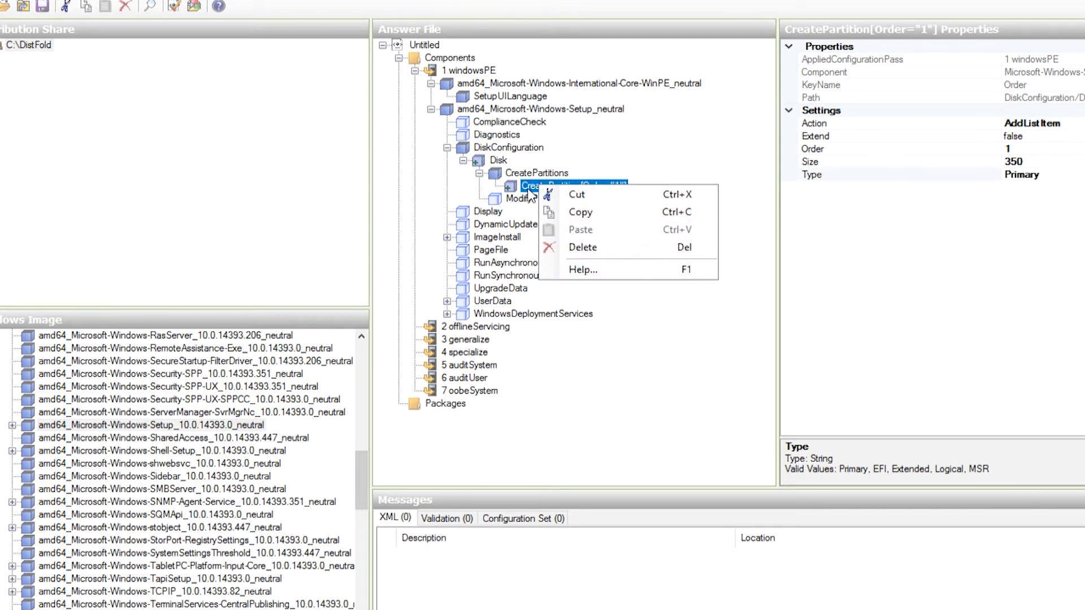
pyautogui.click(686, 317)
# Step: Insert a second CreatePartition entry under CreatePartitions with Extend set to true and Order 2
pyautogui.rightClick(516, 175)
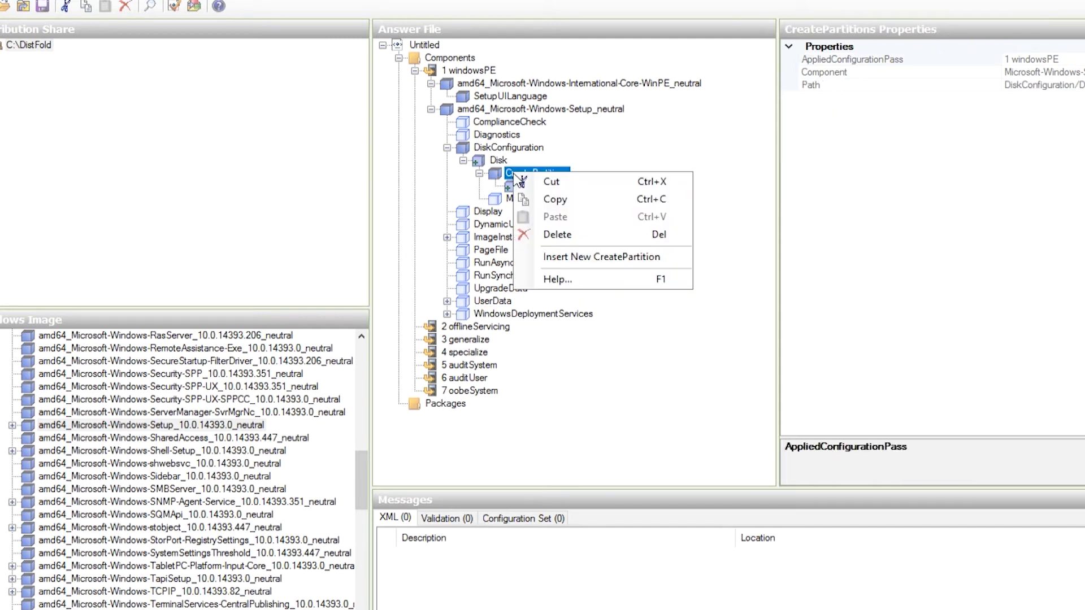
pyautogui.click(605, 256)
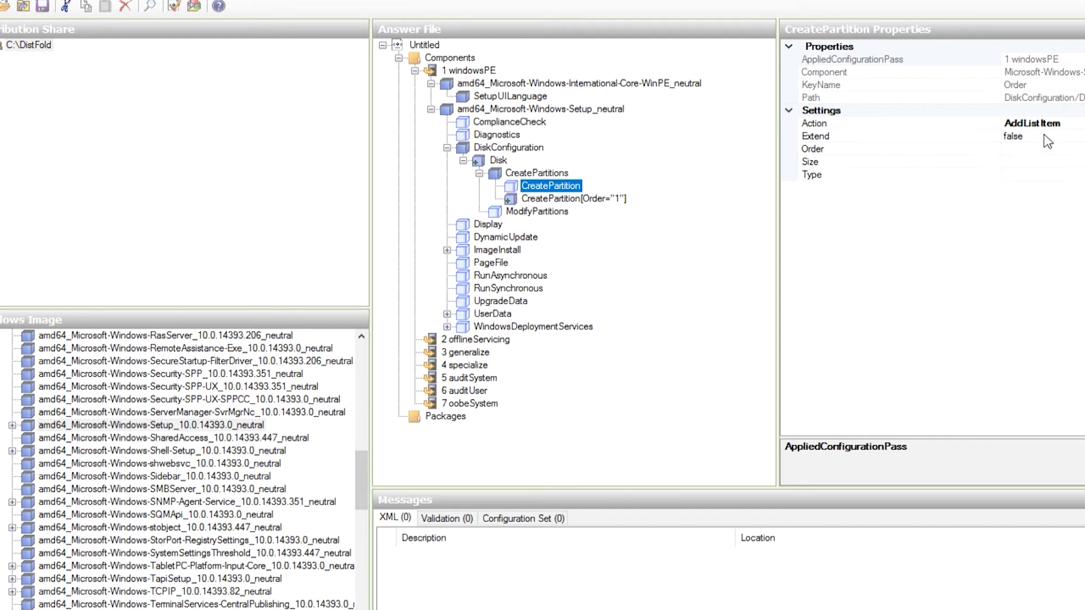
pyautogui.click(1072, 141)
pyautogui.click(1074, 137)
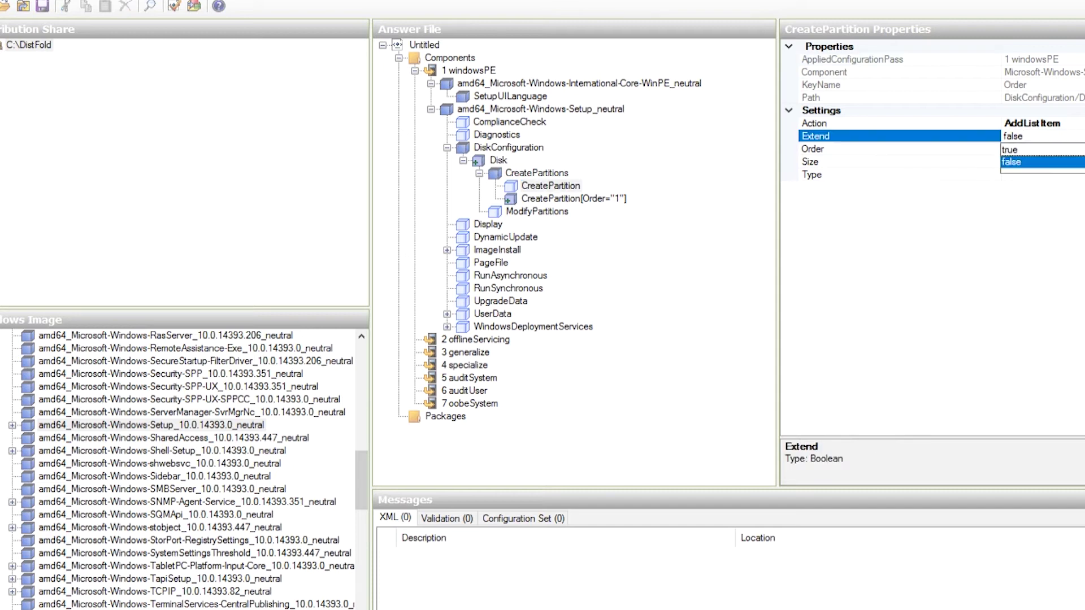
pyautogui.click(1037, 157)
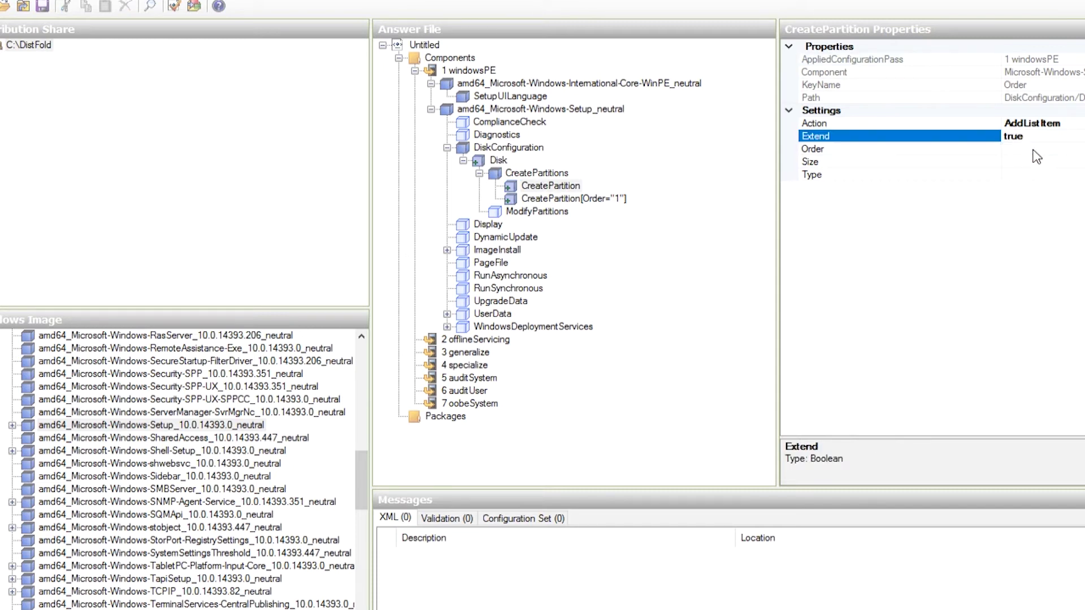
pyautogui.click(1025, 149)
pyautogui.write('2')
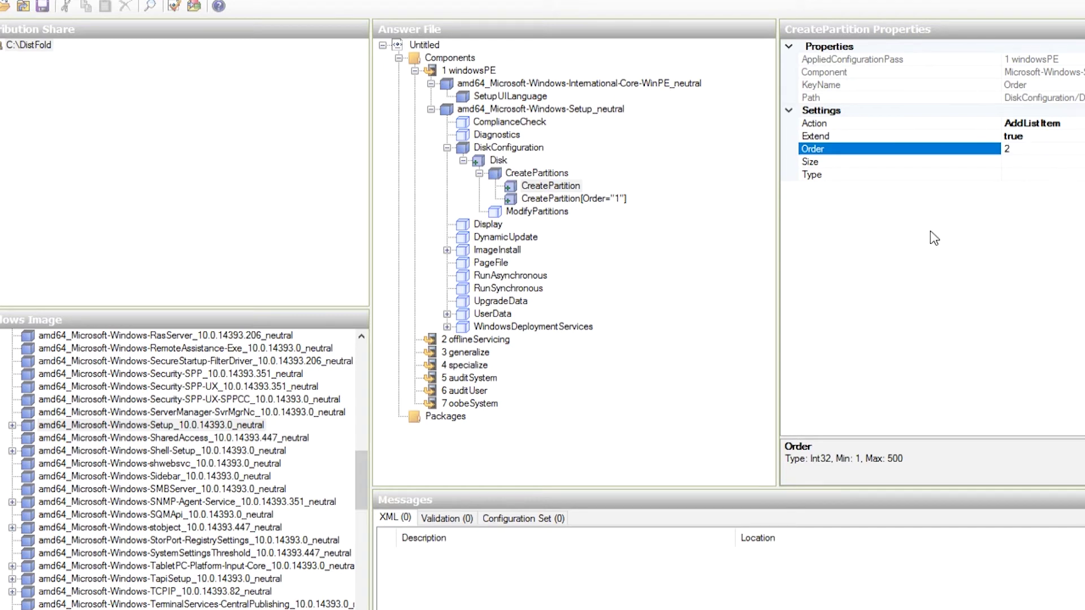
pyautogui.click(910, 240)
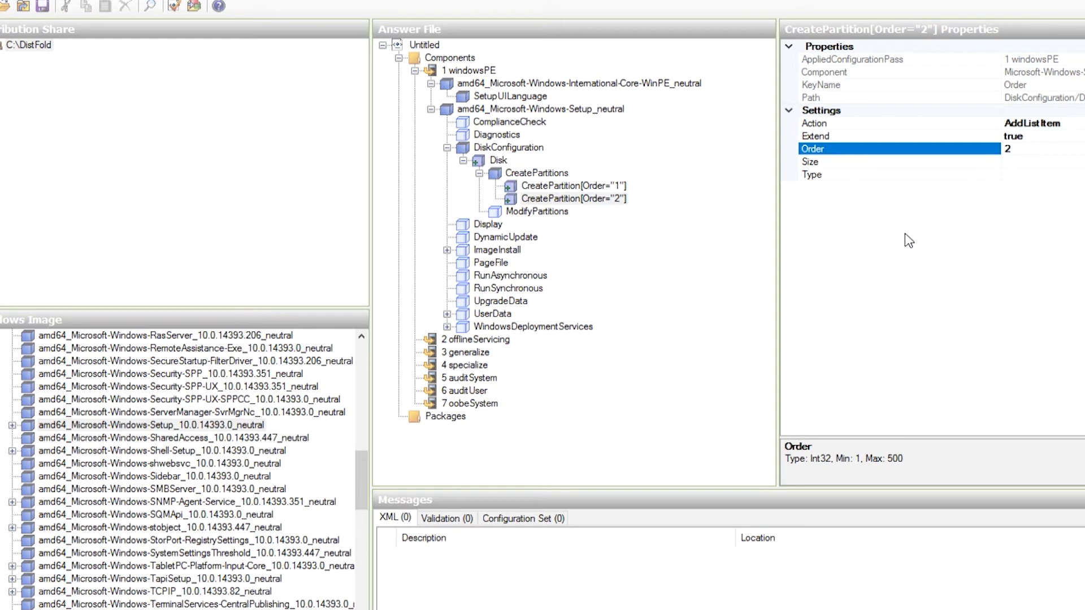
# Step: Set the Disk entry's DiskID to 0 and WillWipeDisk to true
pyautogui.click(498, 161)
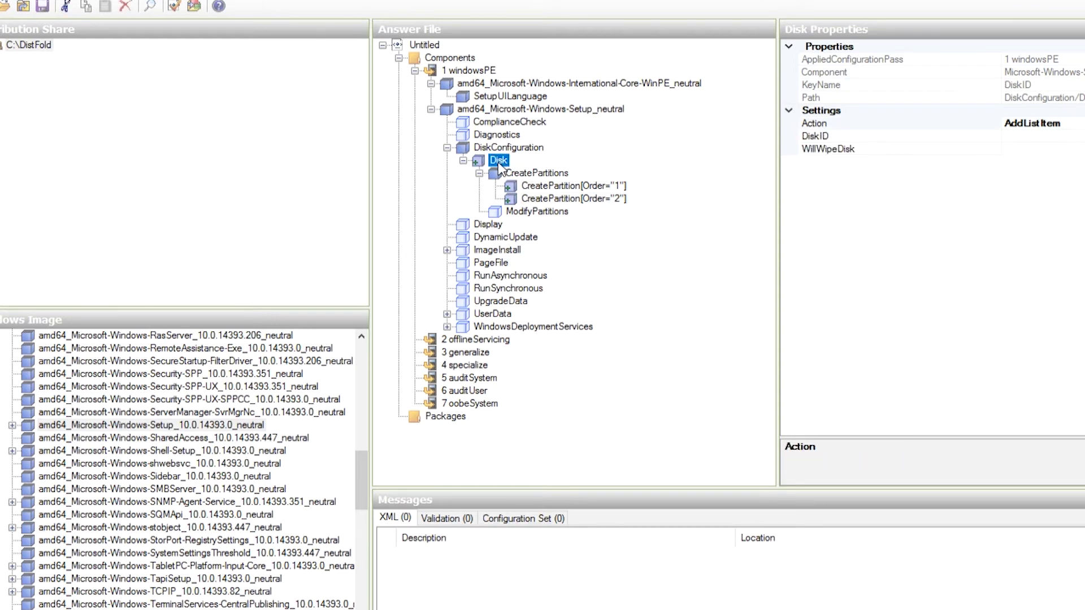
pyautogui.click(1042, 137)
pyautogui.write('0')
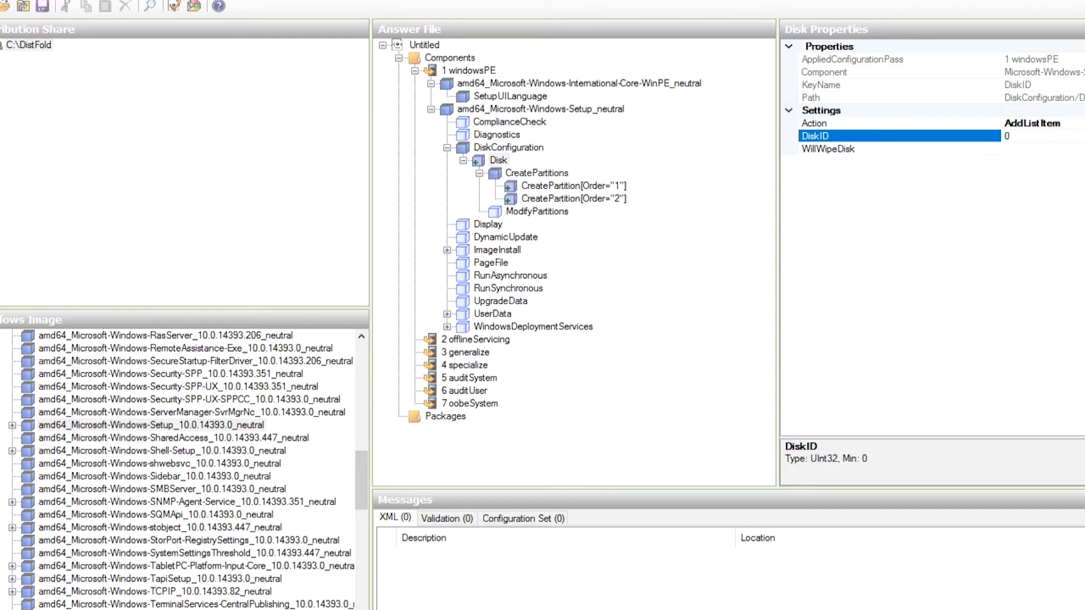
pyautogui.click(1050, 149)
pyautogui.click(1073, 149)
pyautogui.click(1030, 160)
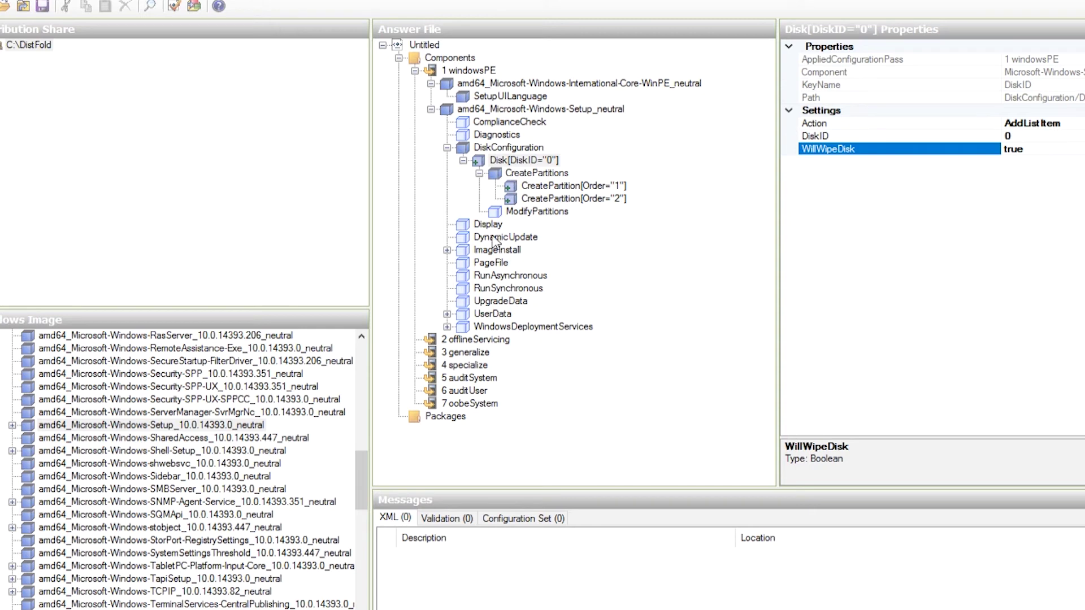
# Step: Insert a ModifyPartition entry under ModifyPartitions of the disk with Active set to true and Format set to NTFS
pyautogui.rightClick(521, 214)
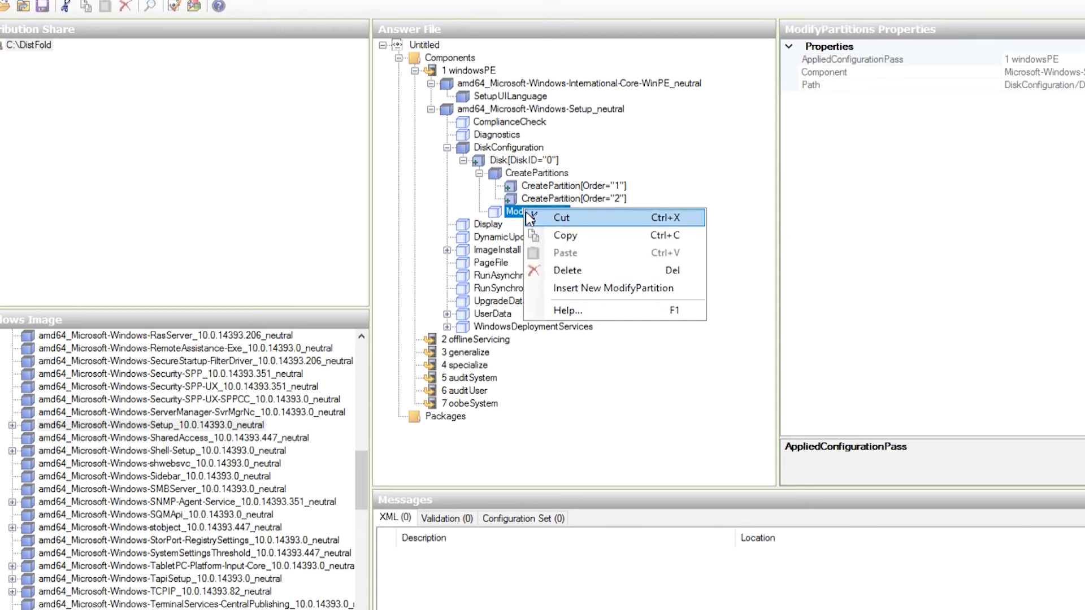
pyautogui.click(602, 287)
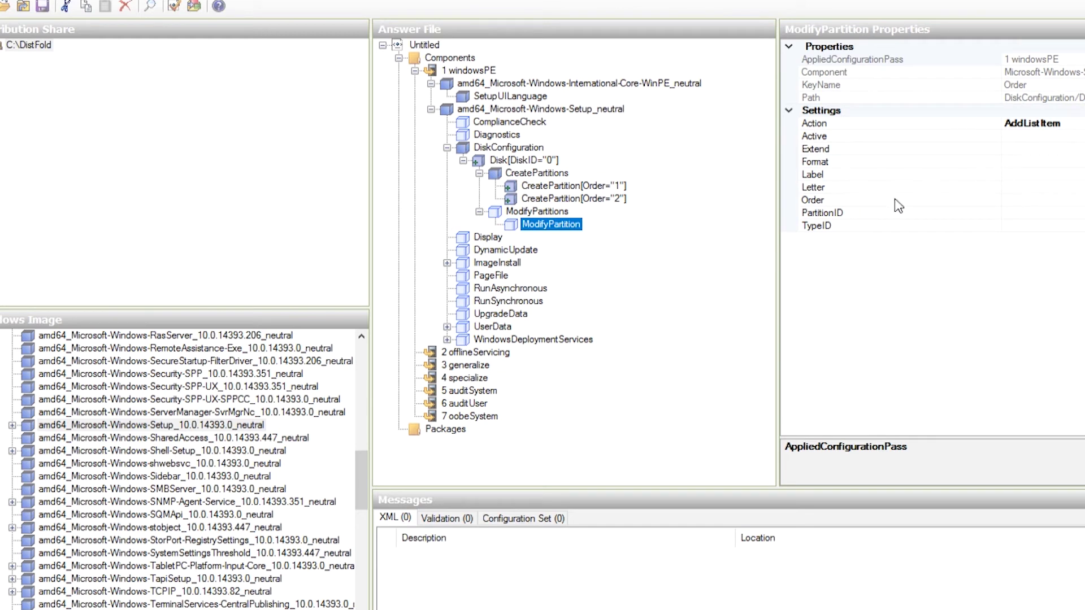
pyautogui.click(814, 135)
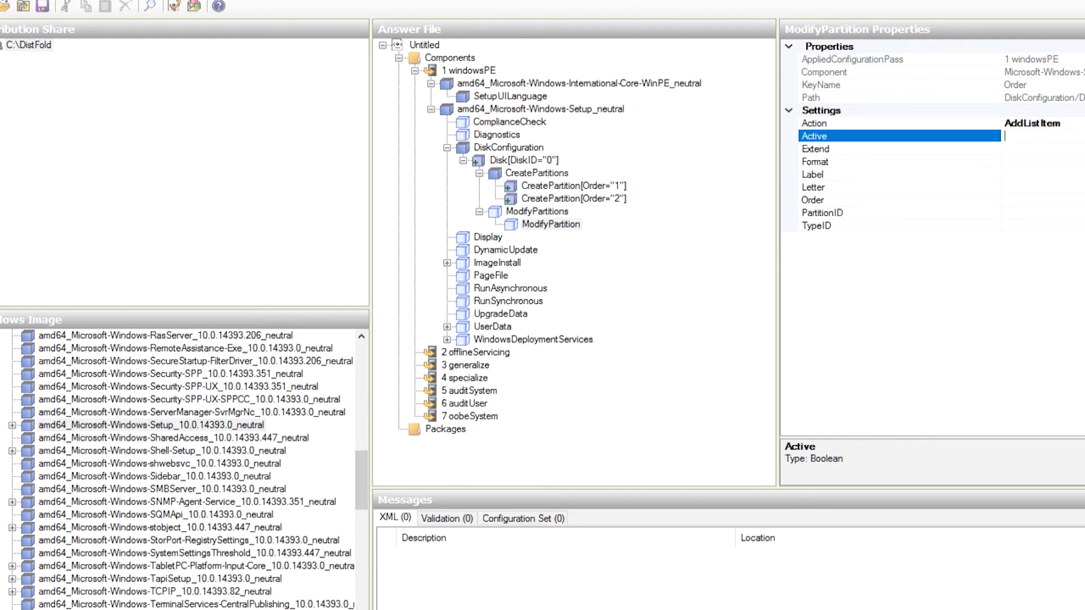
pyautogui.click(1012, 150)
pyautogui.click(1004, 161)
pyautogui.click(1029, 174)
pyautogui.press('Down')
pyautogui.press('Up')
pyautogui.press('Down')
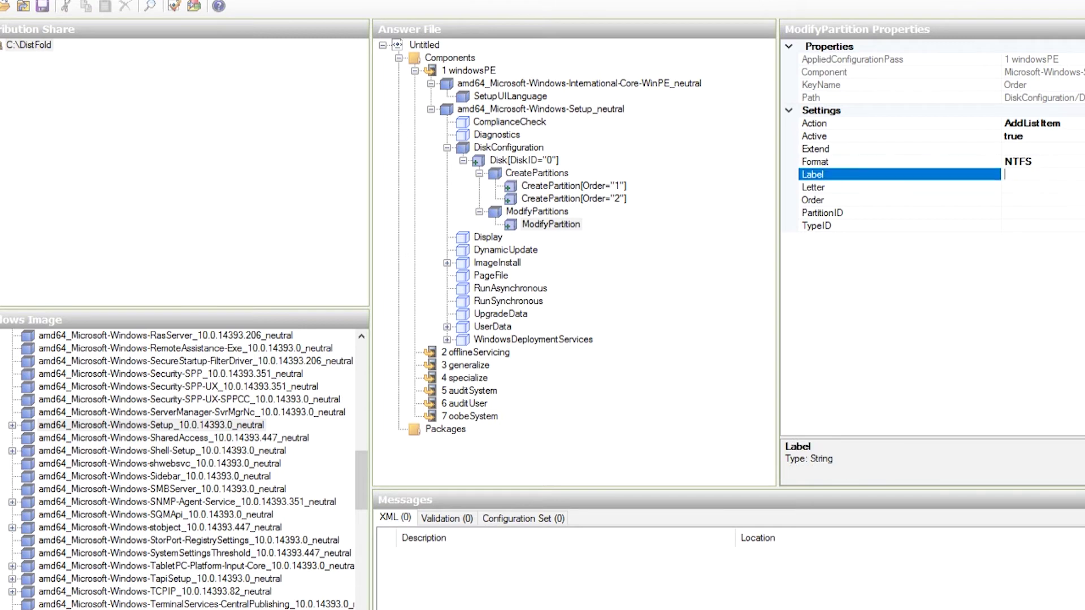
# Step: Give the new ModifyPartition entry the Label Boot, Order 1 and PartitionID 1
pyautogui.write('Boo')
pyautogui.click(1017, 200)
pyautogui.write('1')
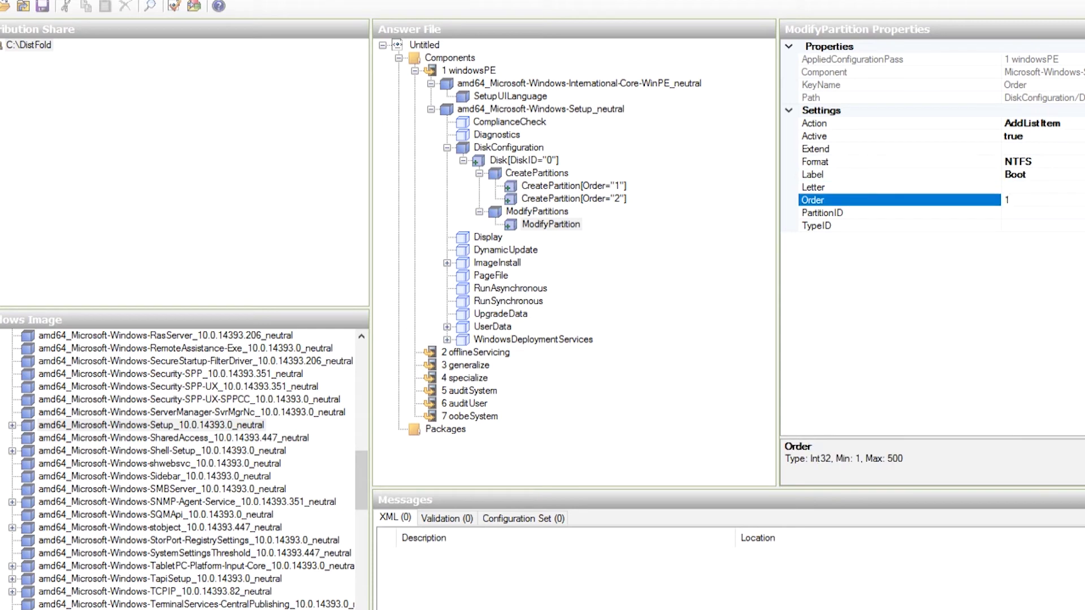
pyautogui.click(1053, 213)
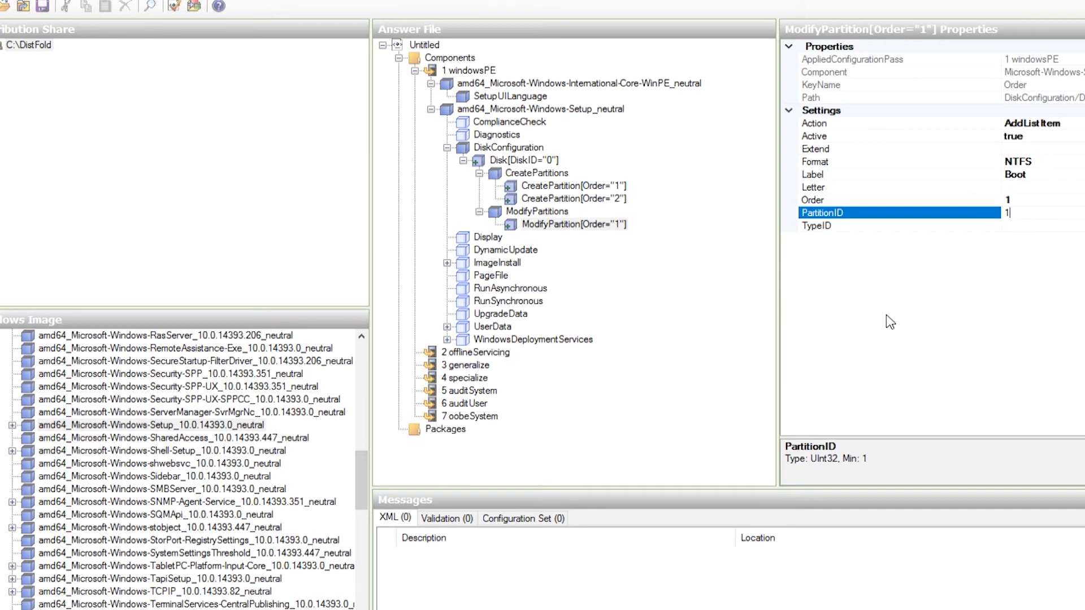
# Step: Insert a second ModifyPartition entry with Format NTFS, Label System, Order 2 and PartitionID 2
pyautogui.rightClick(557, 213)
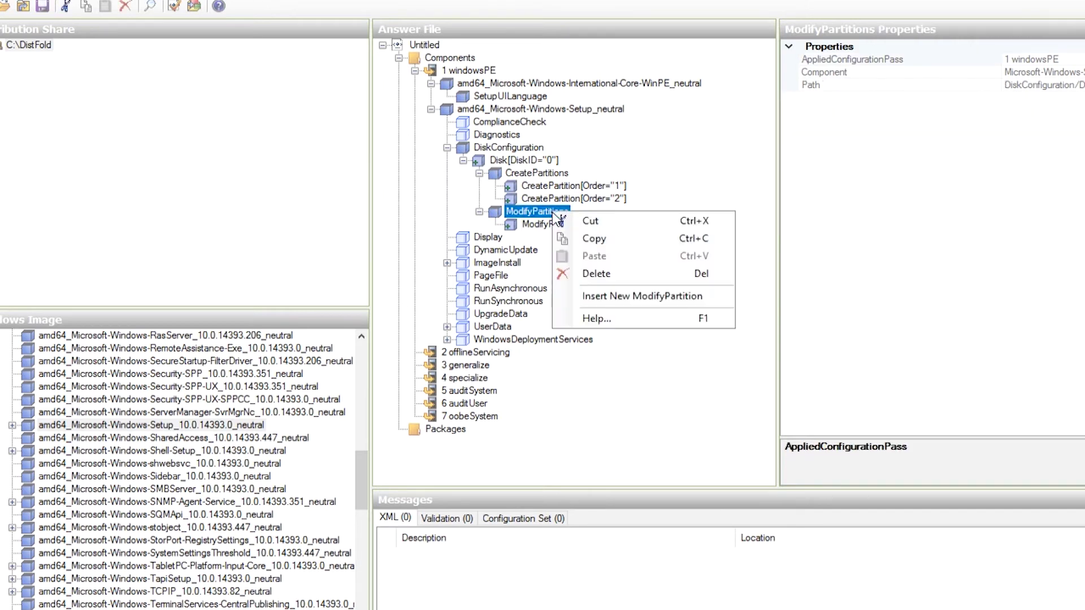
pyautogui.click(640, 295)
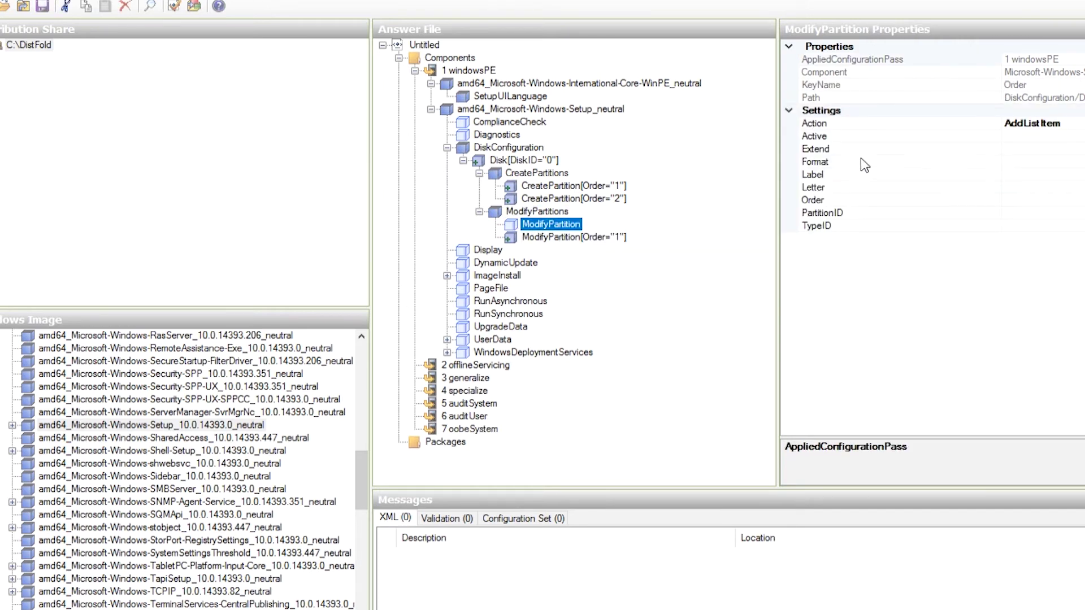
pyautogui.click(1001, 162)
pyautogui.click(1077, 162)
pyautogui.click(1025, 172)
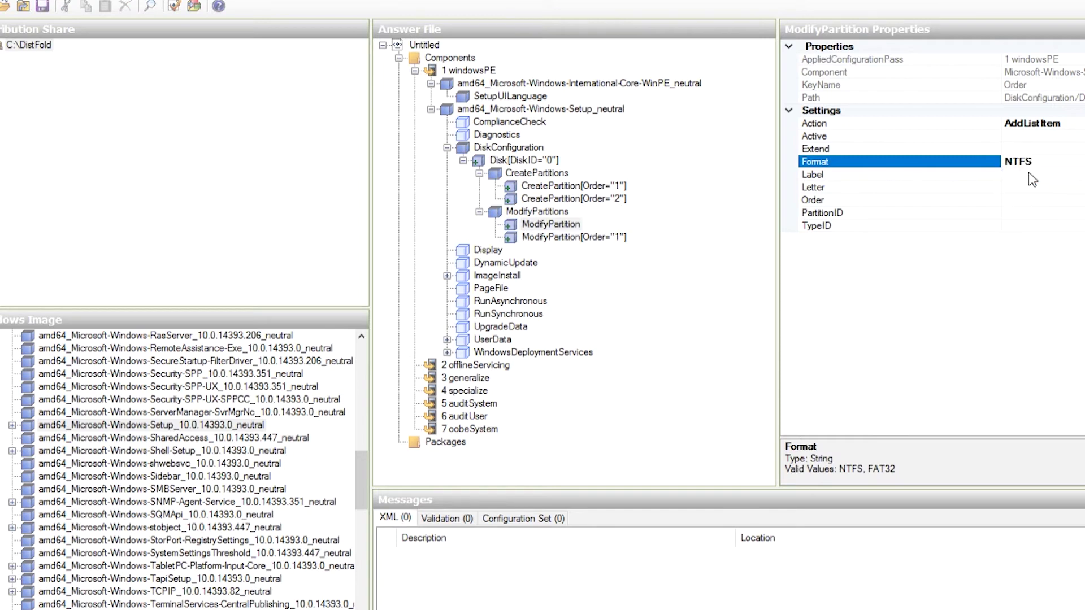
pyautogui.click(1030, 174)
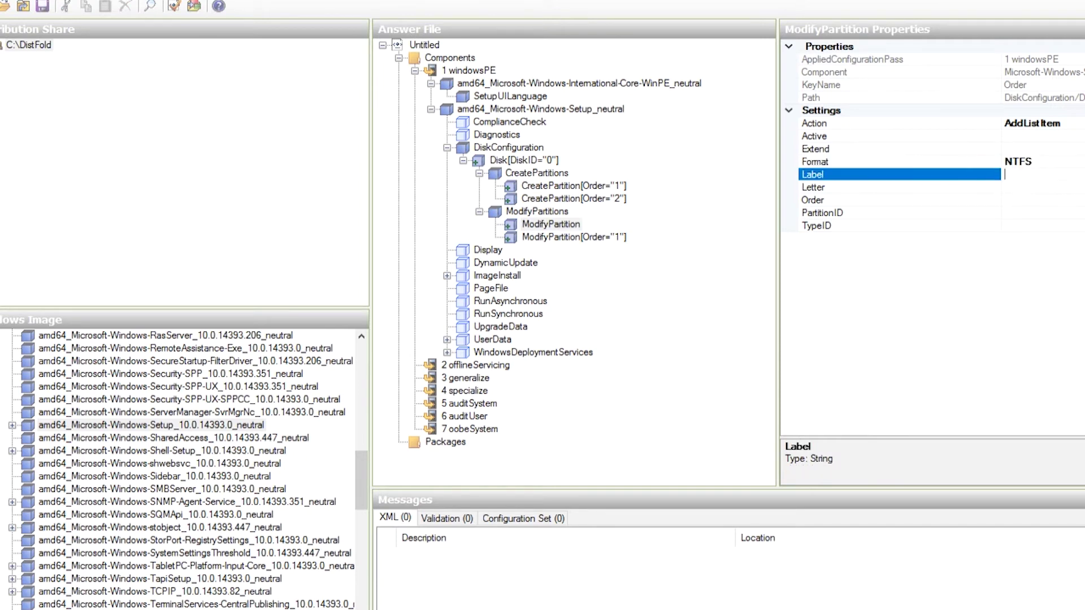
pyautogui.write('System')
pyautogui.click(1017, 200)
pyautogui.write('2')
pyautogui.click(1077, 213)
pyautogui.write('2')
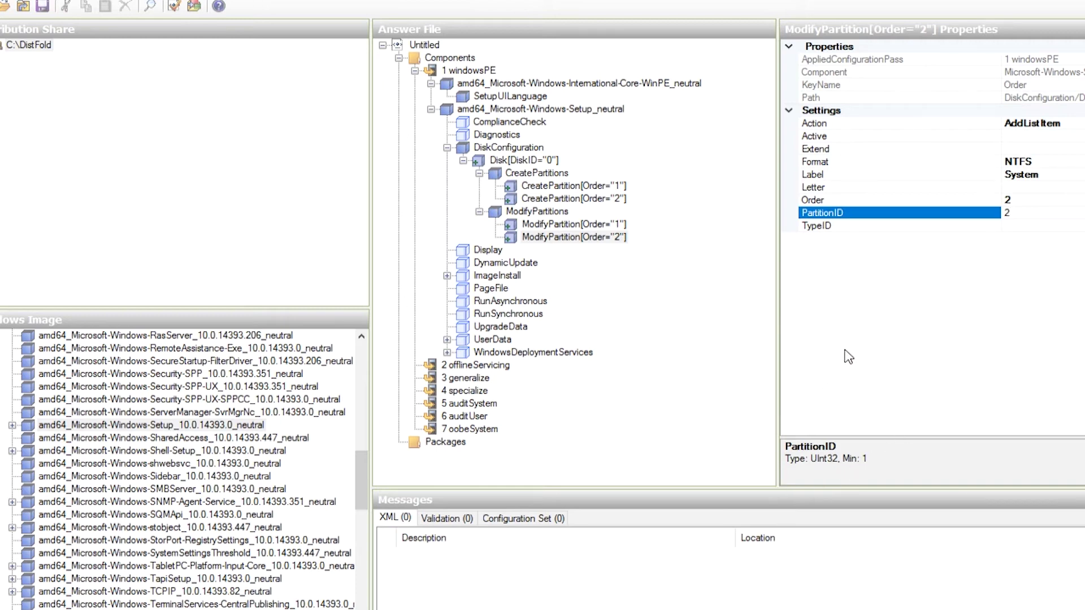
# Step: Insert a MetaData entry under InstallFrom of ImageInstall's OSImage, with Key /IMAGE/NAME and the Windows image name as its Value
pyautogui.click(447, 276)
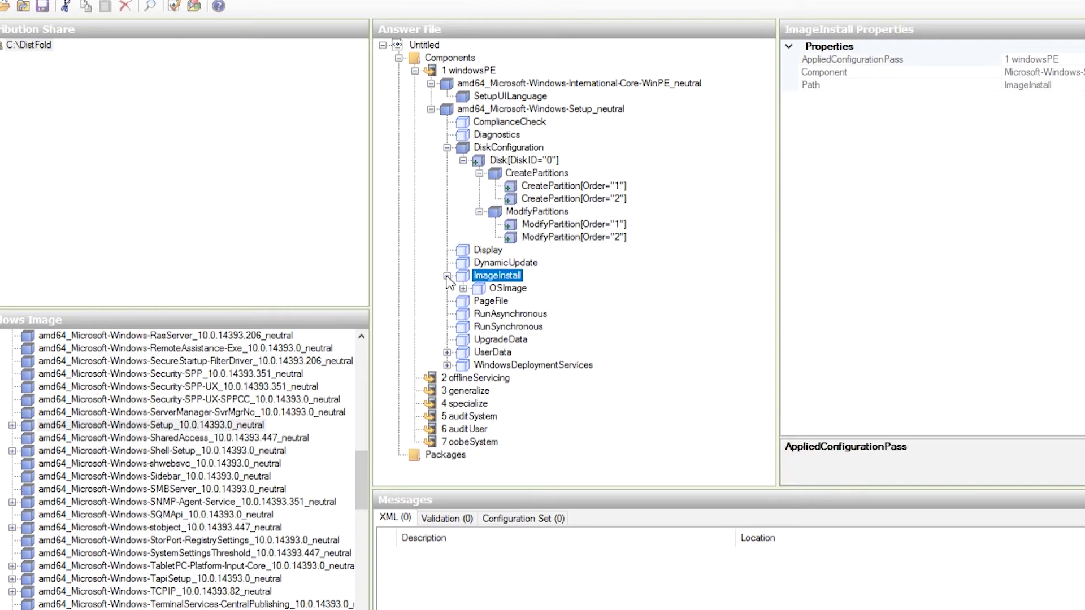
pyautogui.click(463, 288)
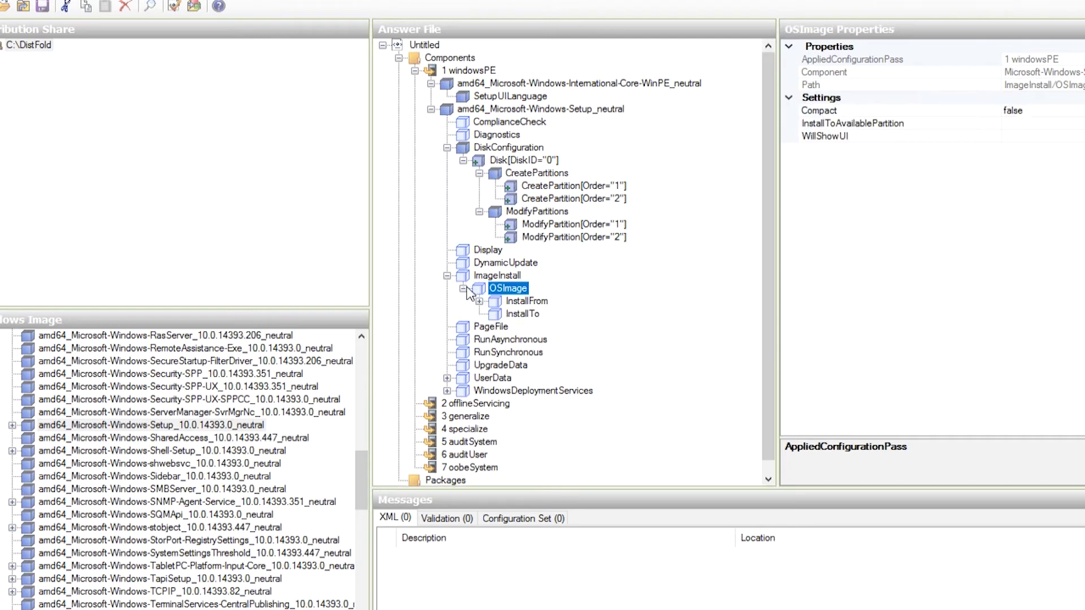
pyautogui.rightClick(517, 302)
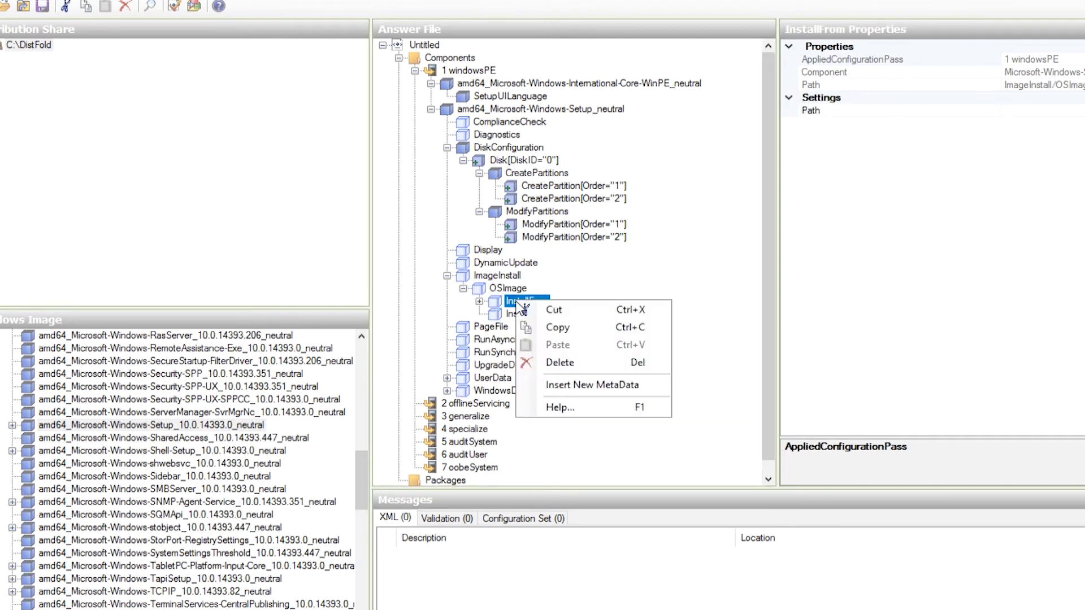
pyautogui.click(594, 390)
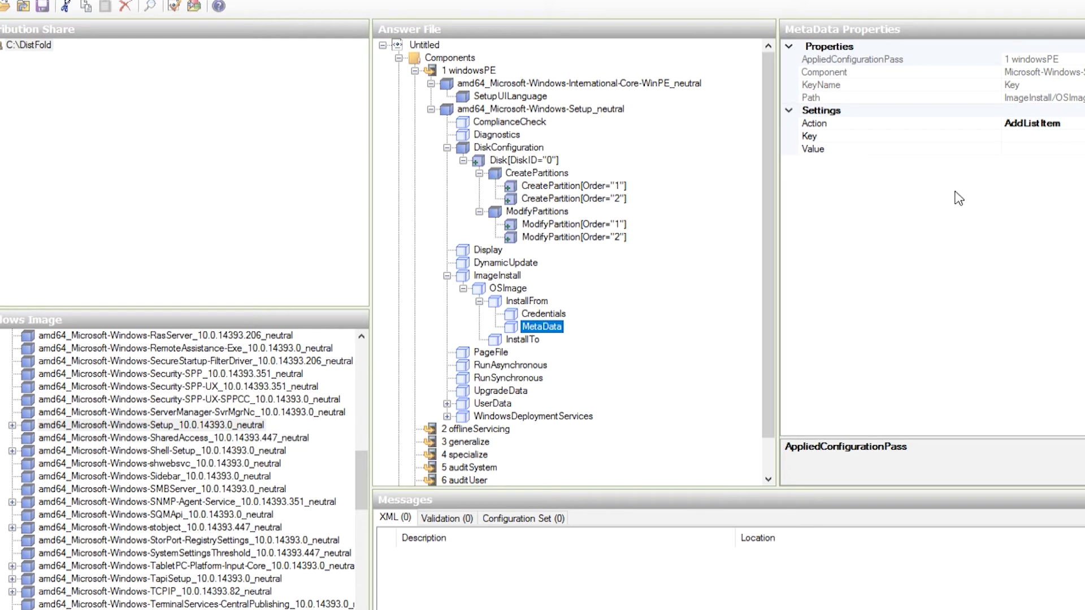
pyautogui.click(1063, 135)
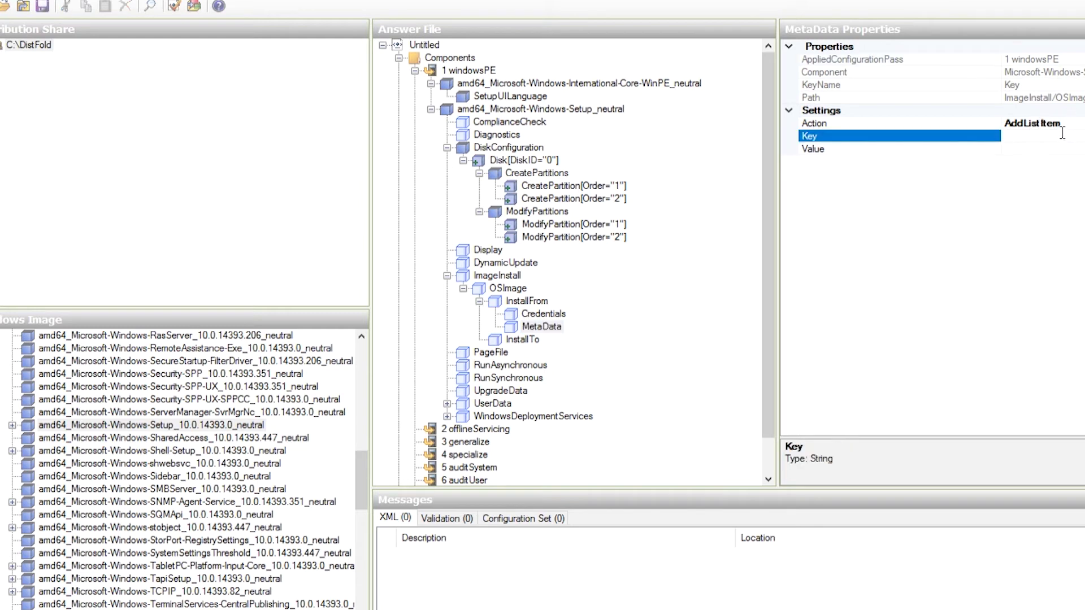
pyautogui.write('/IMAGE/NAME')
pyautogui.click(1051, 148)
pyautogui.write('w')
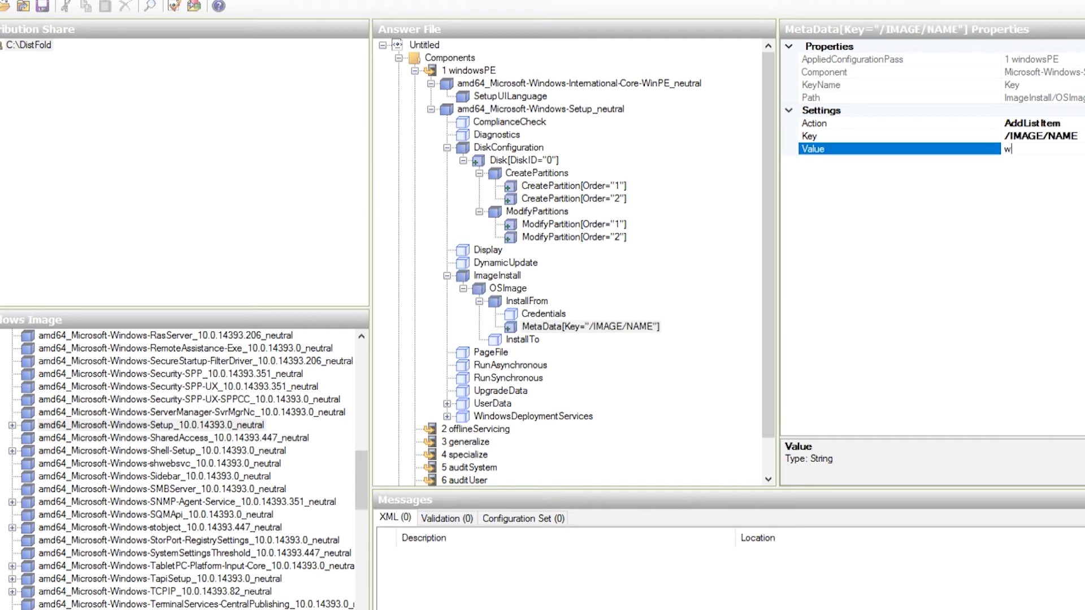
pyautogui.write('lWindo')
# Step: Set InstallTo under ImageInstall's OSImage to DiskID 0 and PartitionID 2
pyautogui.click(513, 341)
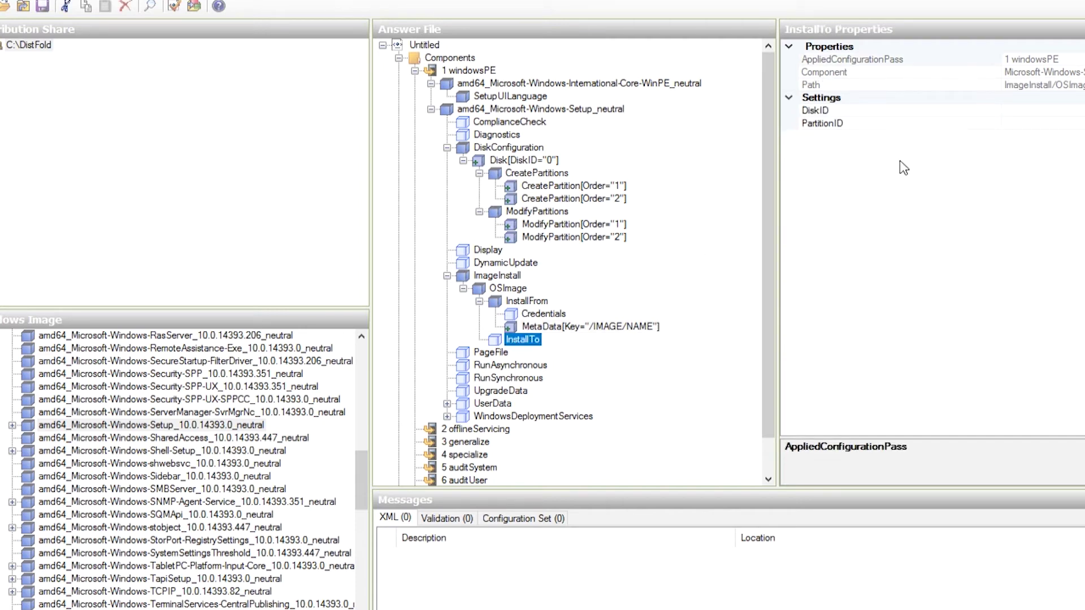
pyautogui.click(1036, 109)
pyautogui.write('0')
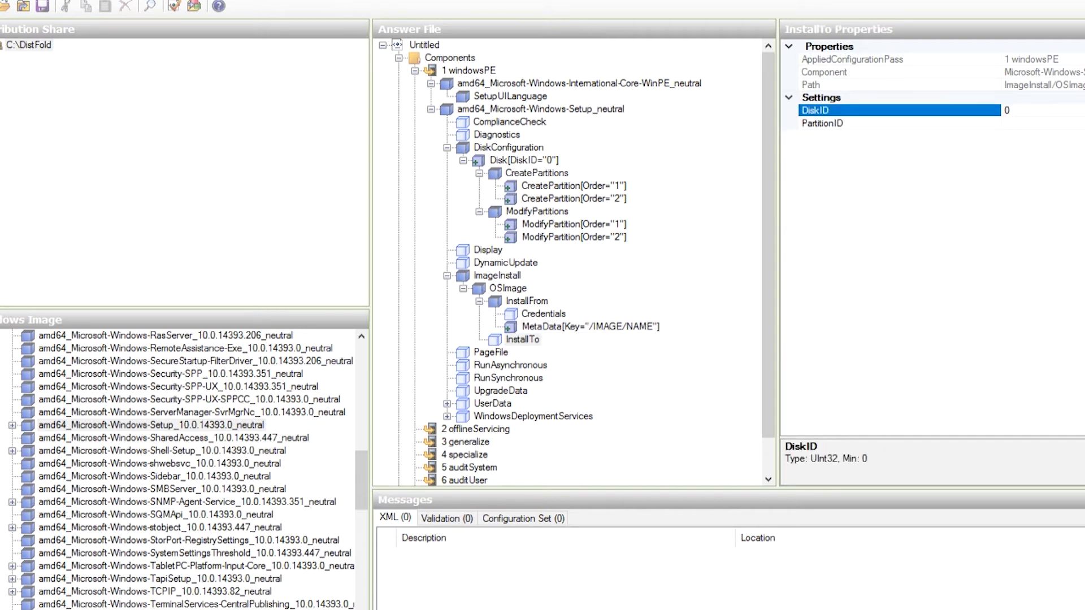
pyautogui.click(1039, 128)
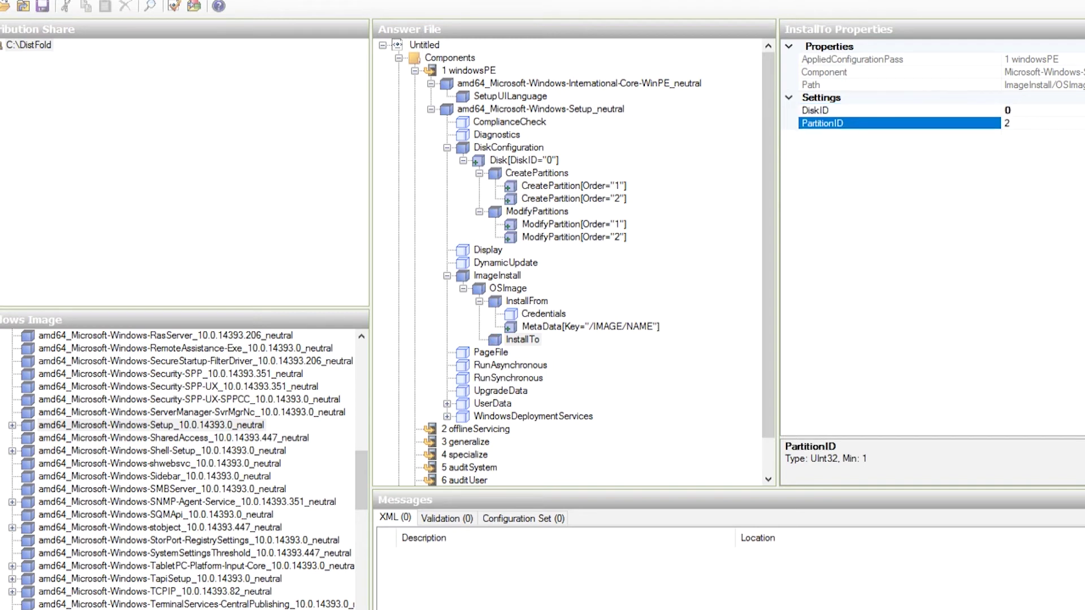
# Step: In the Windows-Setup component's UserData, set AcceptEula to true and FullName to Student
pyautogui.click(487, 403)
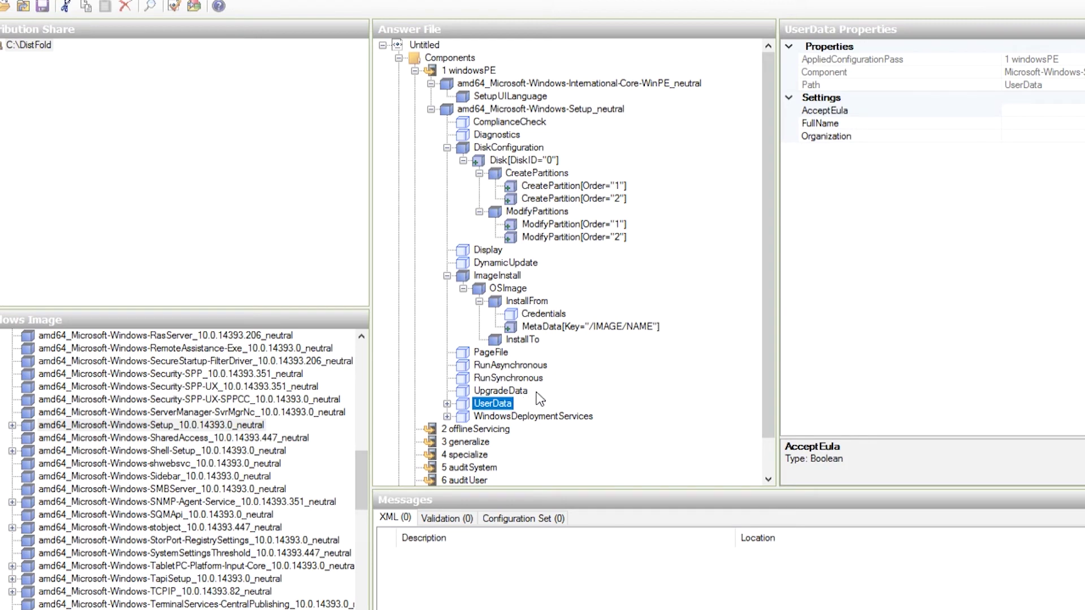
pyautogui.click(447, 403)
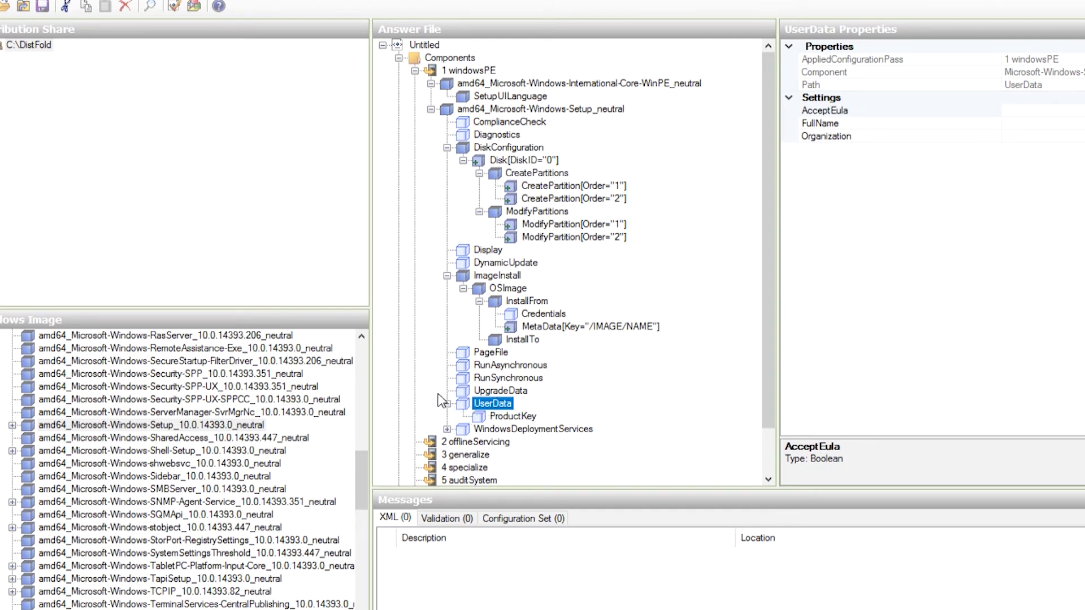
pyautogui.scroll(-2, 446, 403)
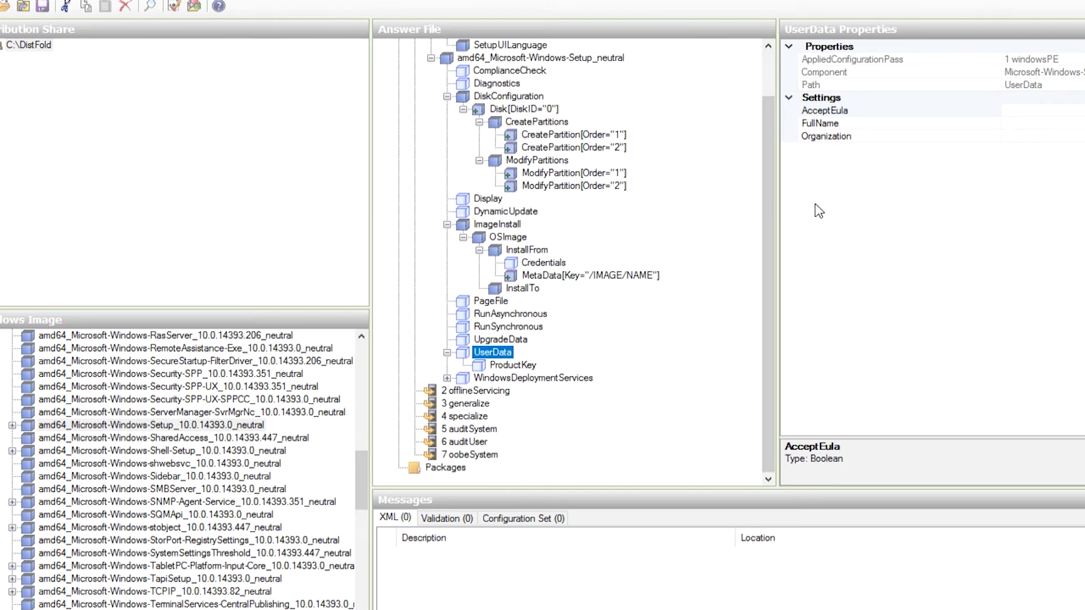
pyautogui.click(1004, 110)
pyautogui.click(1004, 110)
pyautogui.click(1023, 124)
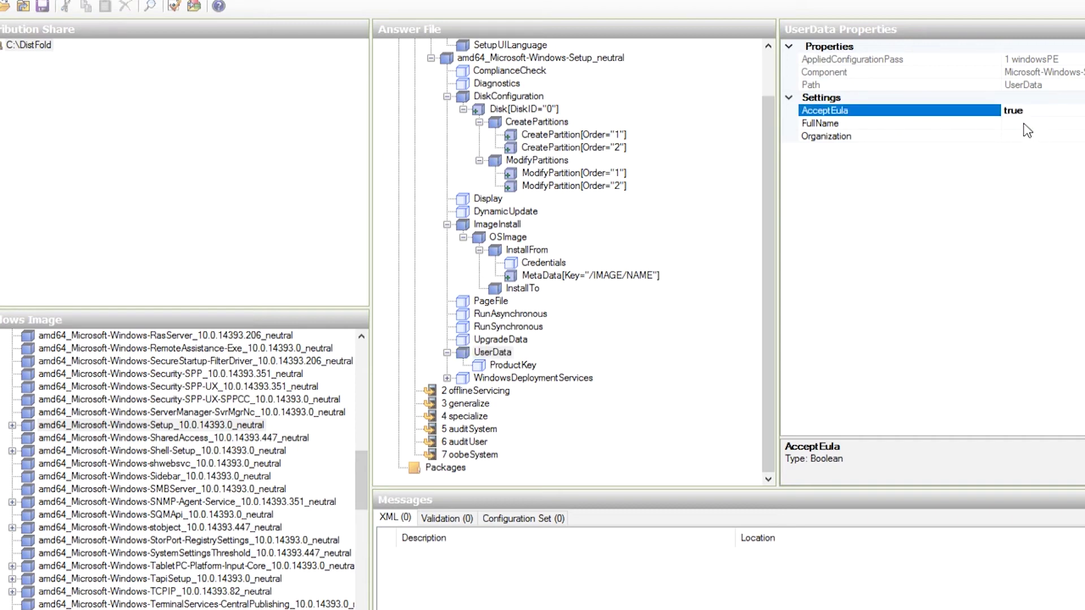
pyautogui.click(1037, 124)
pyautogui.write('Student')
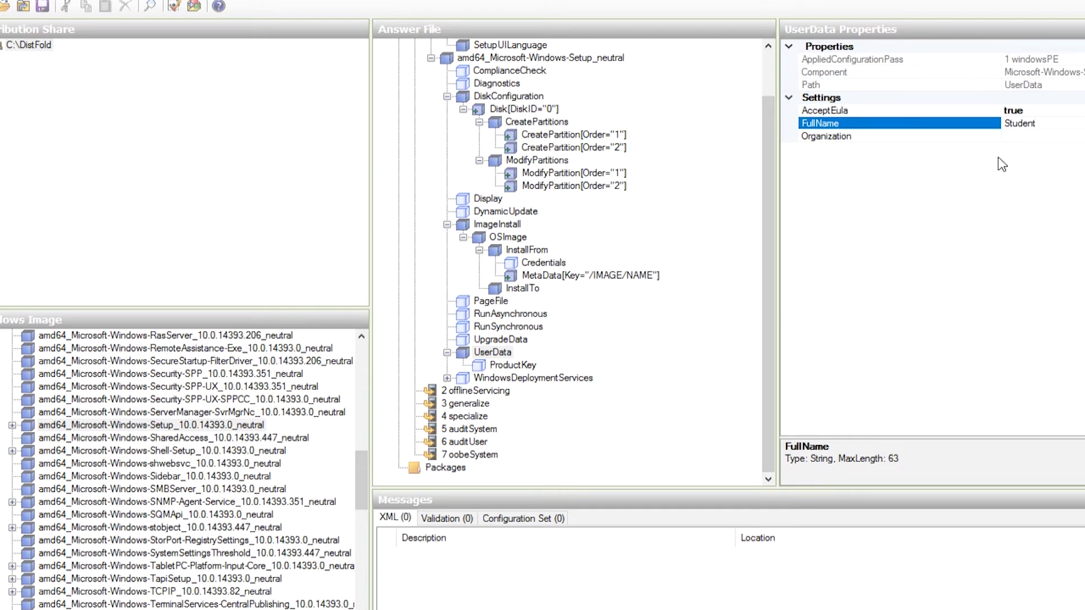
# Step: Set the UserData Organization to Classroom and show the ProductKey settings
pyautogui.click(1024, 138)
pyautogui.write('Classo')
pyautogui.press('BackSpace')
pyautogui.write('room')
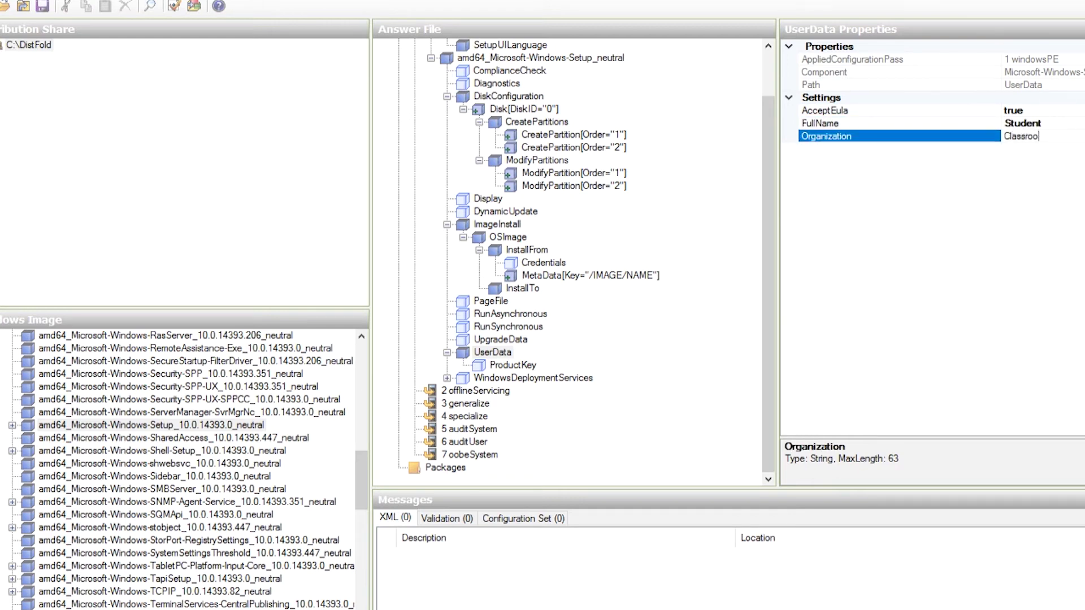
pyautogui.press('Escape')
pyautogui.write('Class')
pyautogui.press('BackSpace')
pyautogui.press('BackSpace')
pyautogui.press('BackSpace')
pyautogui.press('BackSpace')
pyautogui.press('BackSpace')
pyautogui.press('BackSpace')
pyautogui.write('Classroom')
pyautogui.press('Return')
pyautogui.click(525, 366)
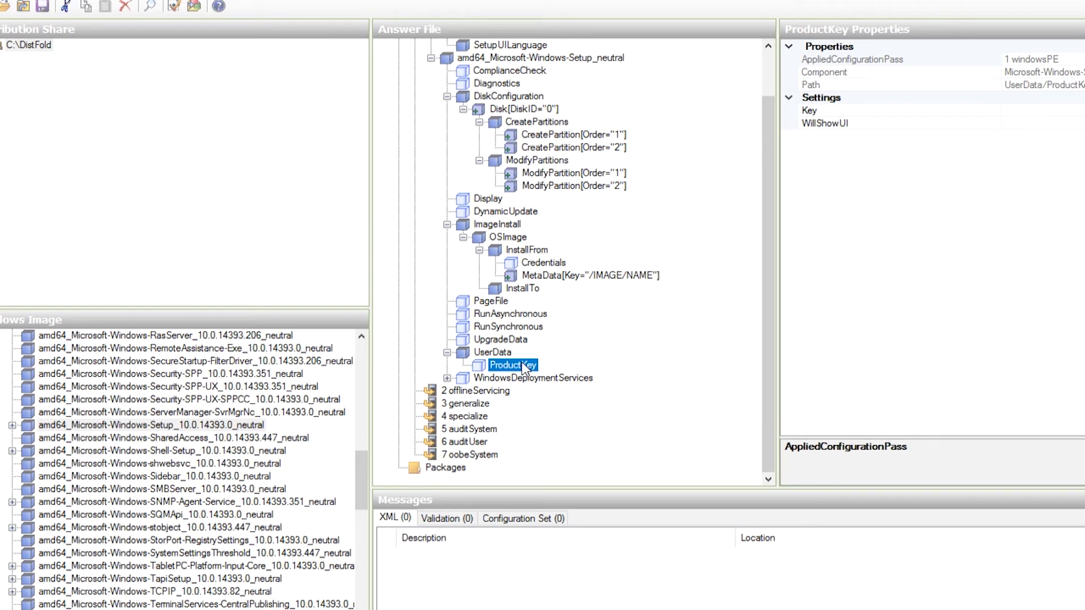
# Step: Add the amd64_Microsoft-Windows-Shell-Setup component from the Windows image to answer file pass 4 specialize
pyautogui.click(253, 452)
pyautogui.rightClick(254, 458)
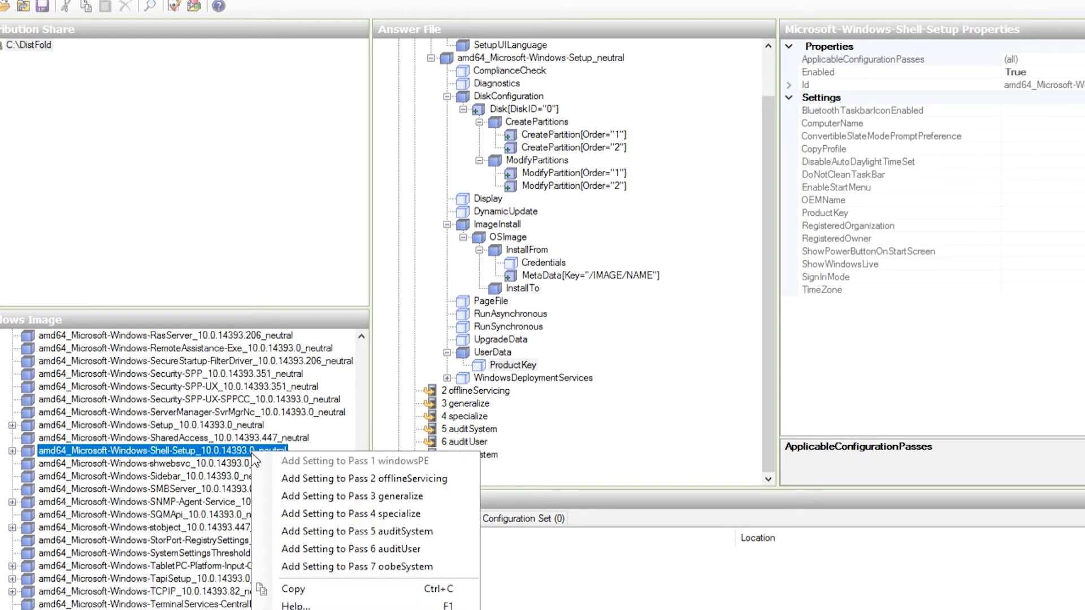
pyautogui.click(408, 514)
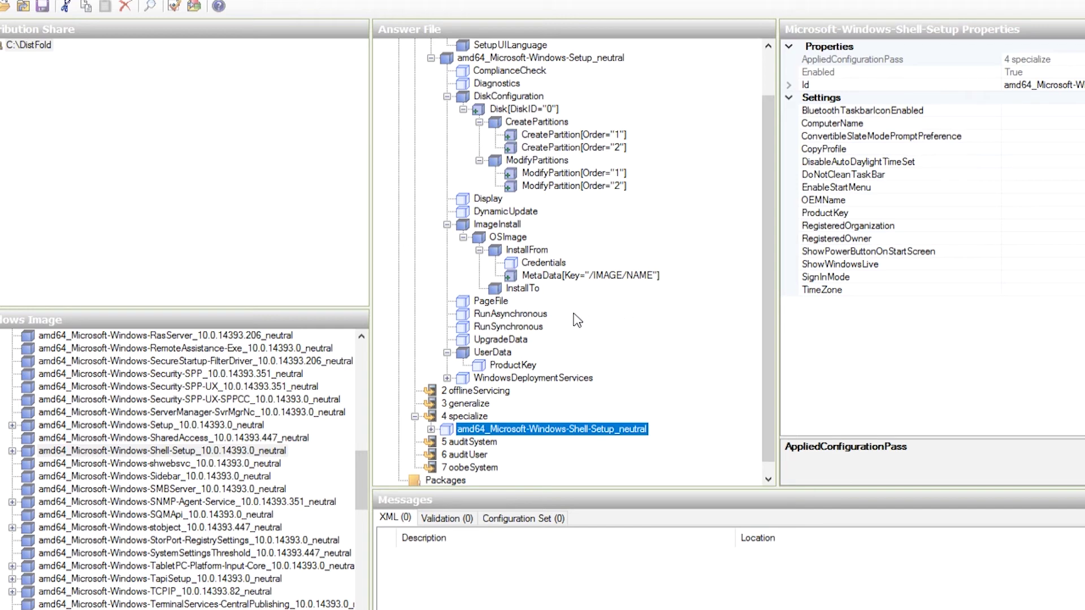
pyautogui.click(431, 429)
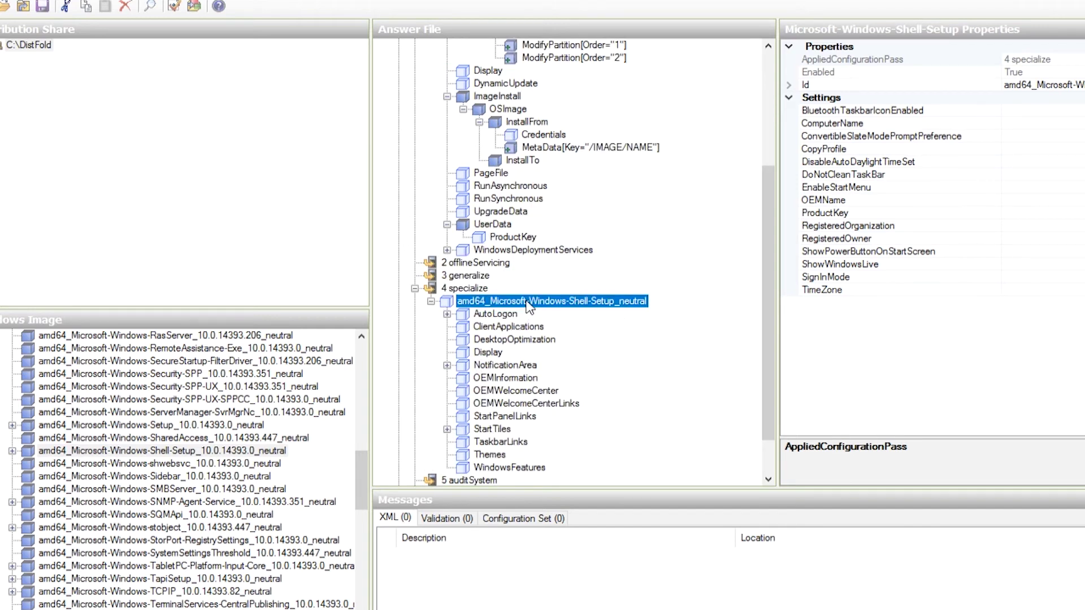
pyautogui.click(431, 301)
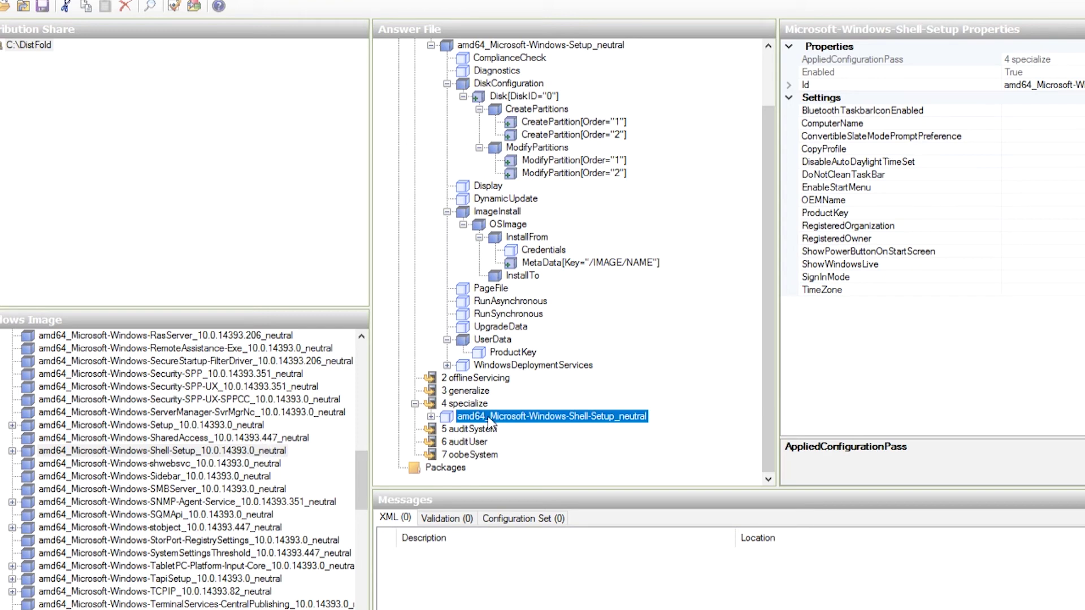
pyautogui.rightClick(534, 422)
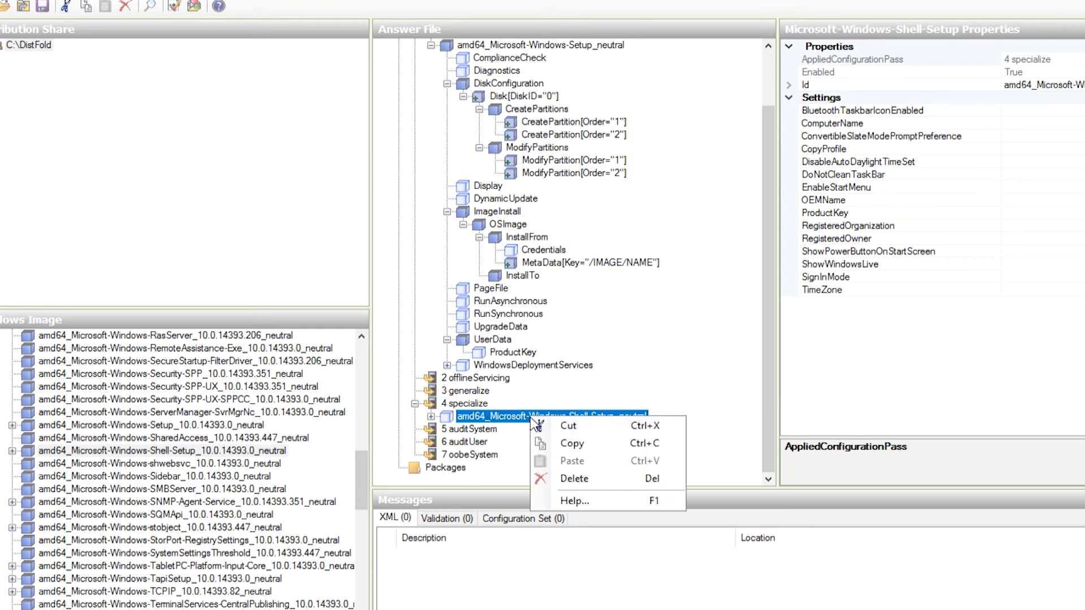
pyautogui.click(505, 421)
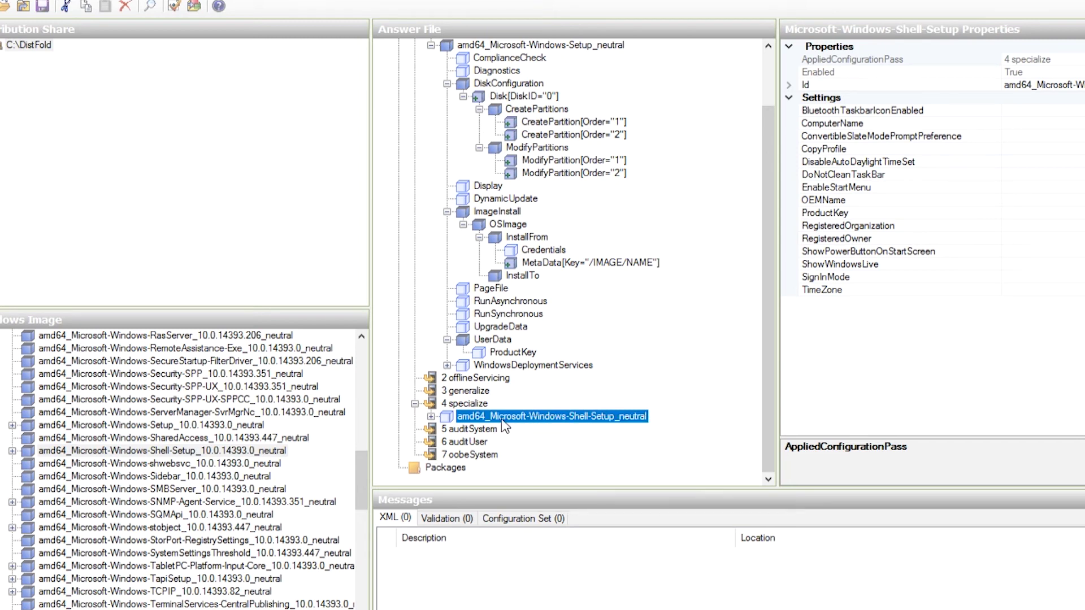
# Step: Add the amd64_Microsoft-Windows-Shell-Setup component to answer file pass 7 oobeSystem
pyautogui.moveTo(361, 470)
pyautogui.mouseDown()
pyautogui.moveTo(365, 517)
pyautogui.moveTo(365, 490)
pyautogui.mouseUp()
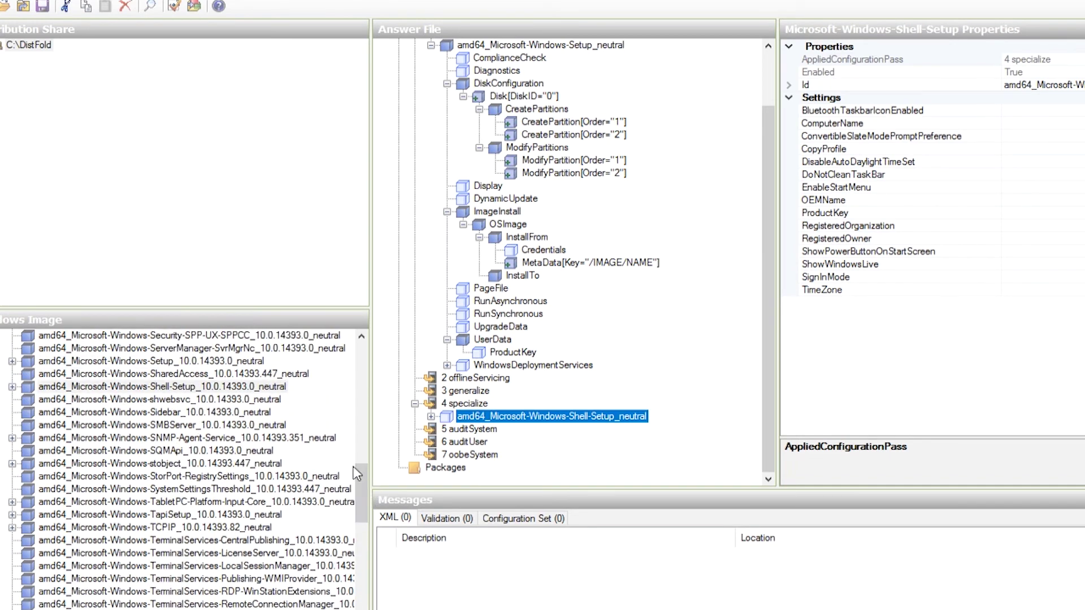
pyautogui.rightClick(201, 385)
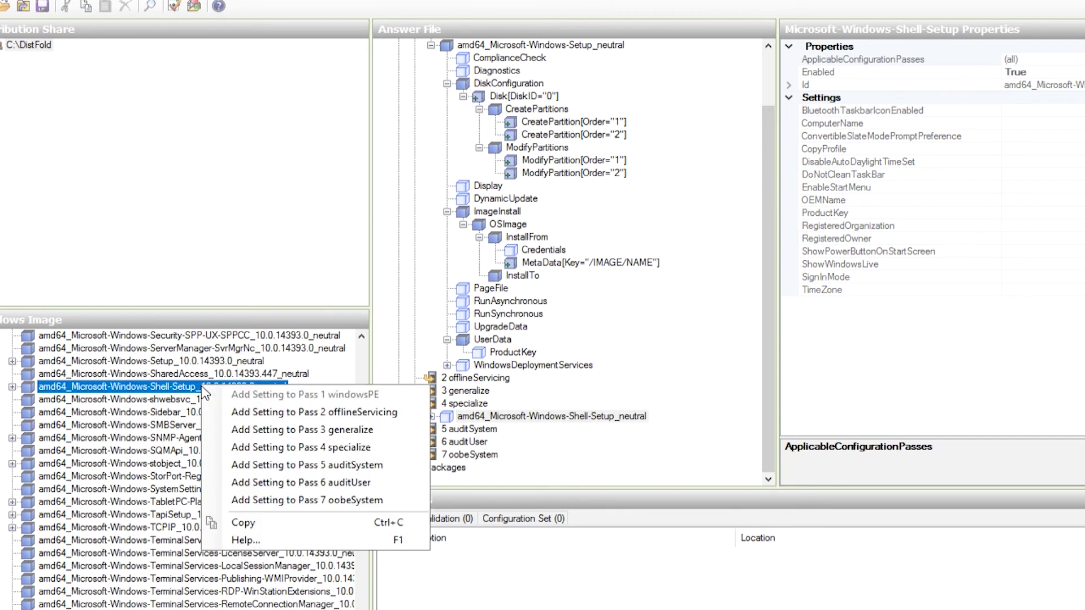
pyautogui.click(339, 501)
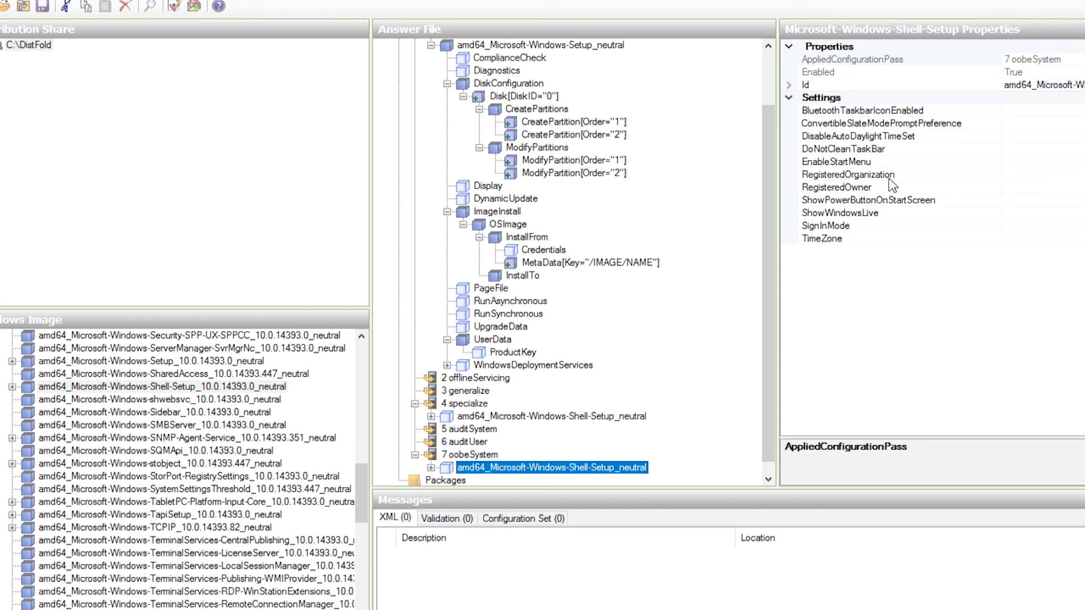
# Step: Set RegisteredOrganization to Classroom and RegisteredOwner to Student in the oobeSystem Shell-Setup component
pyautogui.click(1003, 177)
pyautogui.write('Classroom')
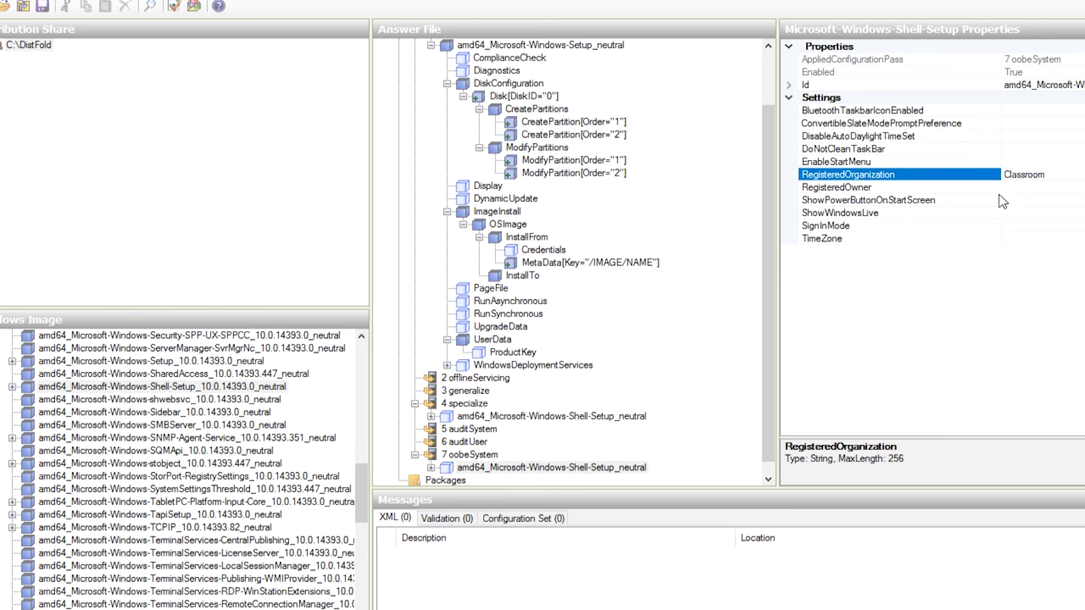
pyautogui.click(1017, 187)
pyautogui.write('Student')
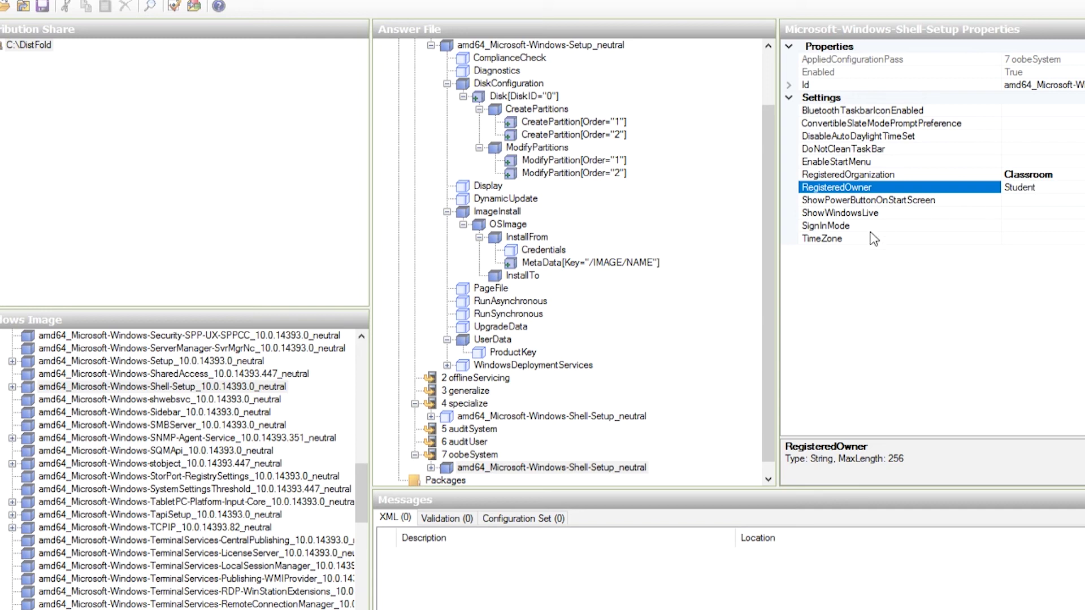
# Step: Save the answer file as Unattend(Temp).xml in the C:\Software folder
pyautogui.click(11, 1)
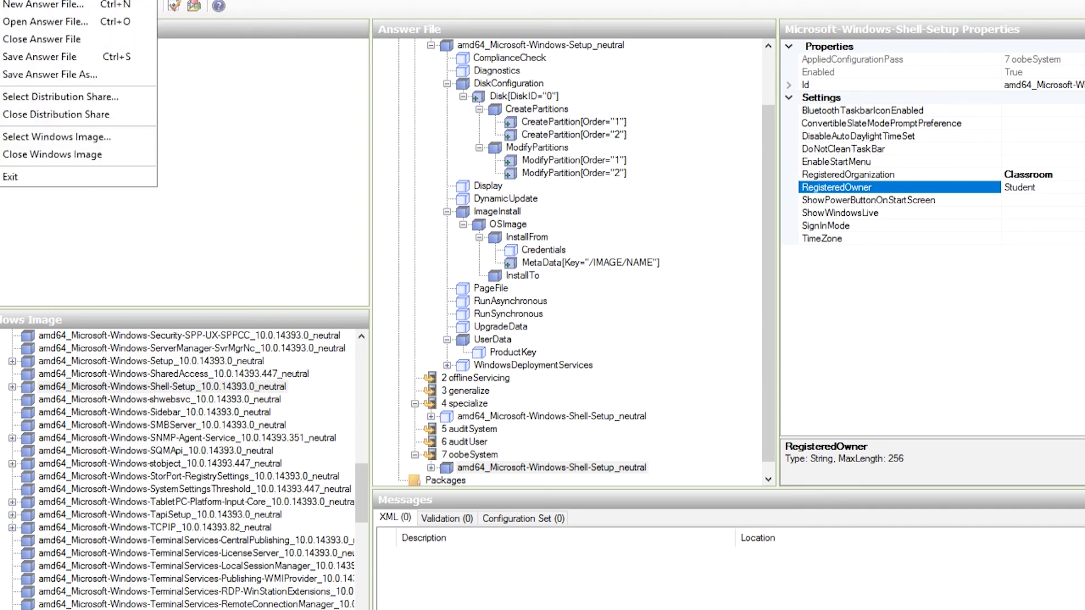
pyautogui.click(40, 56)
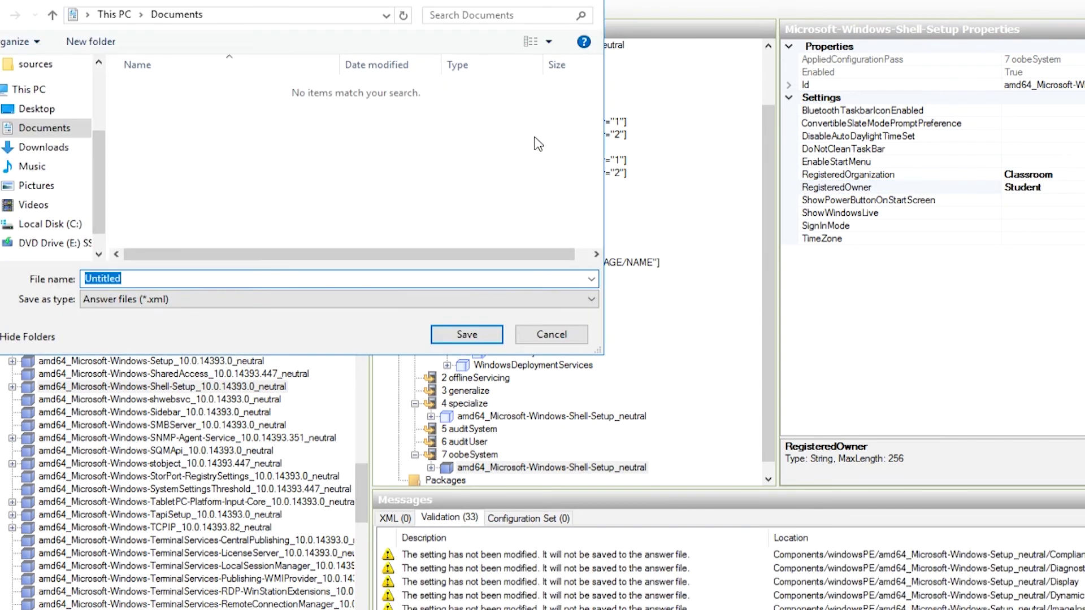
pyautogui.click(50, 224)
pyautogui.doubleClick(168, 177)
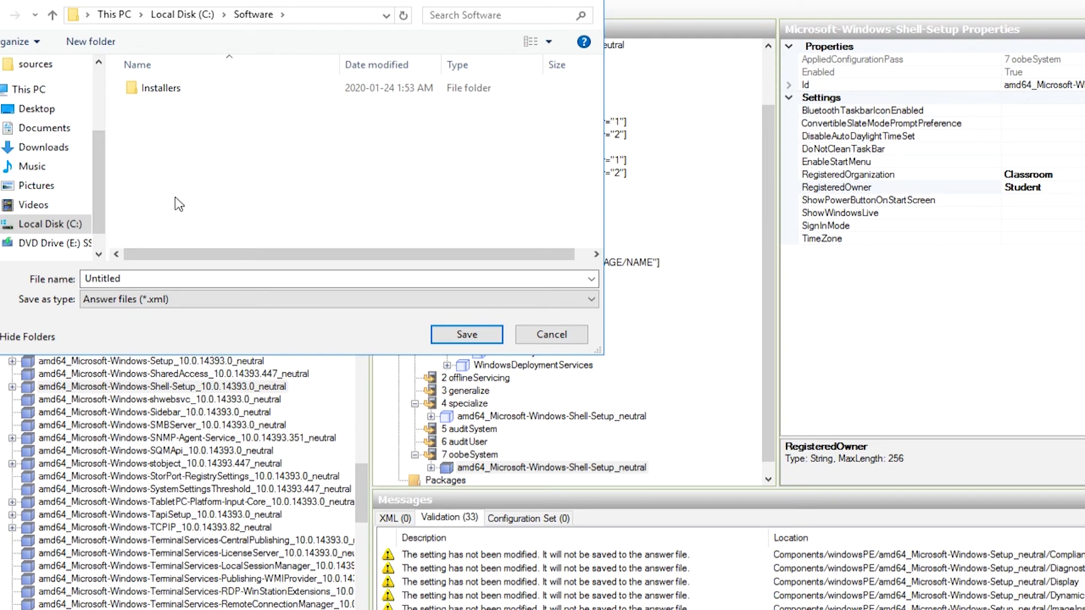
pyautogui.doubleClick(246, 278)
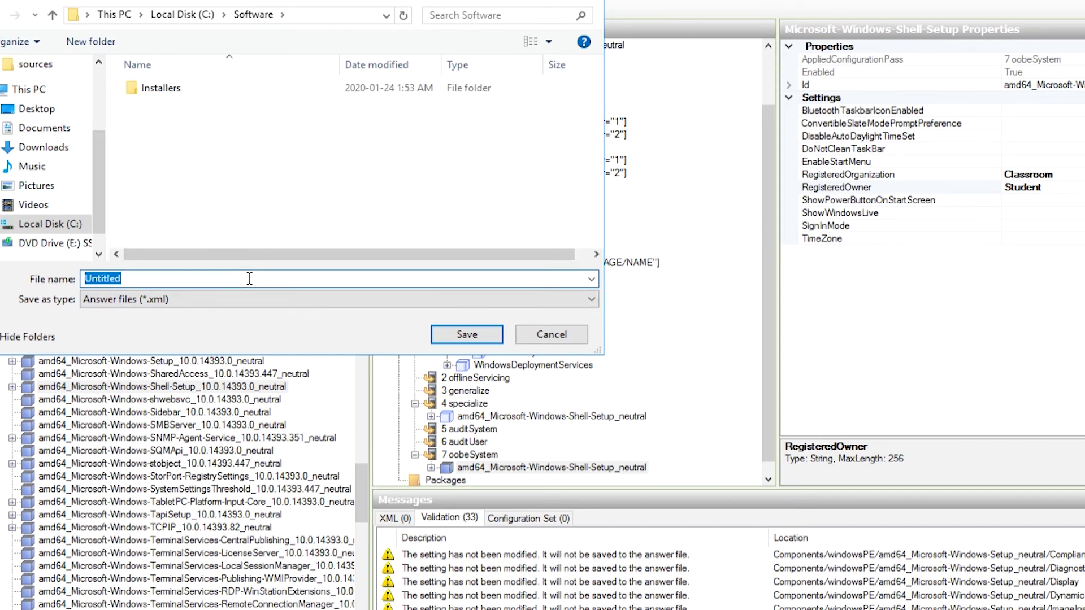
pyautogui.write('Unattend(Temp)')
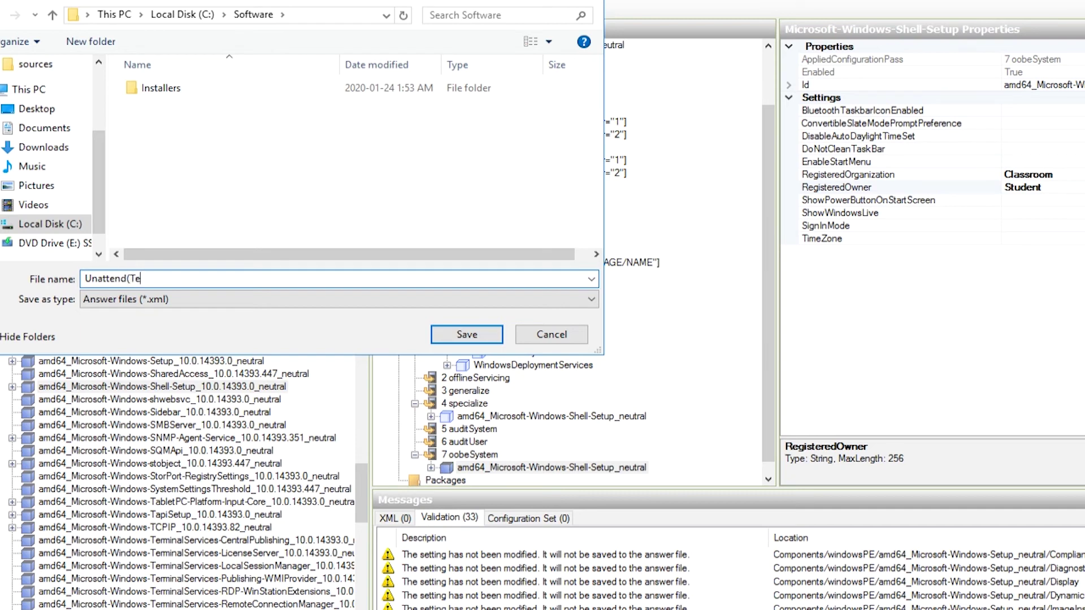
pyautogui.write('.xml')
pyautogui.click(445, 329)
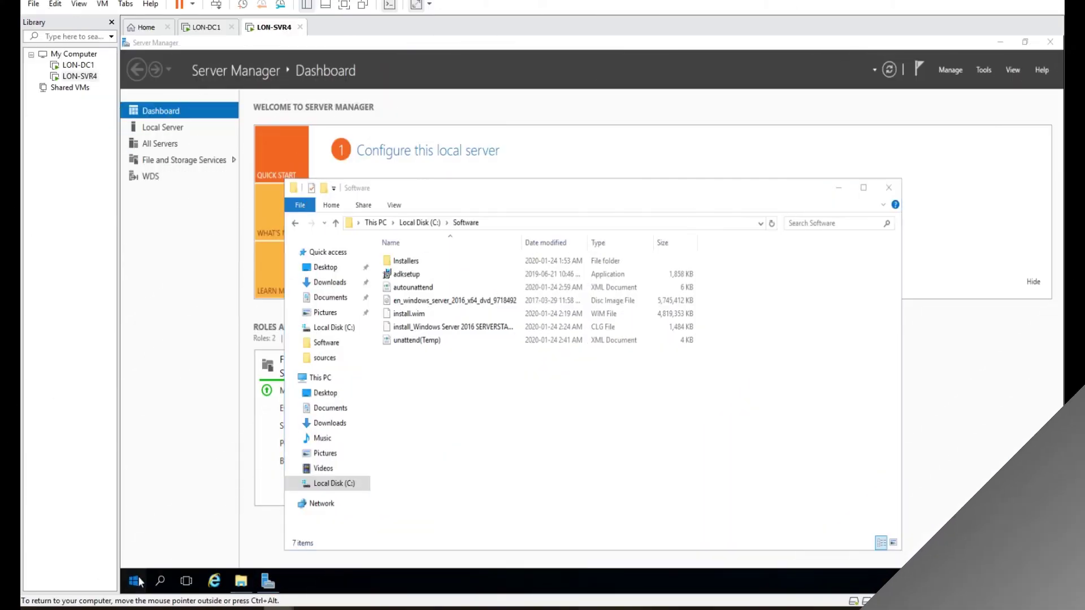
# Step: Launch Windows System Image Manager from Windows Kits on LON-SVR4
pyautogui.click(134, 581)
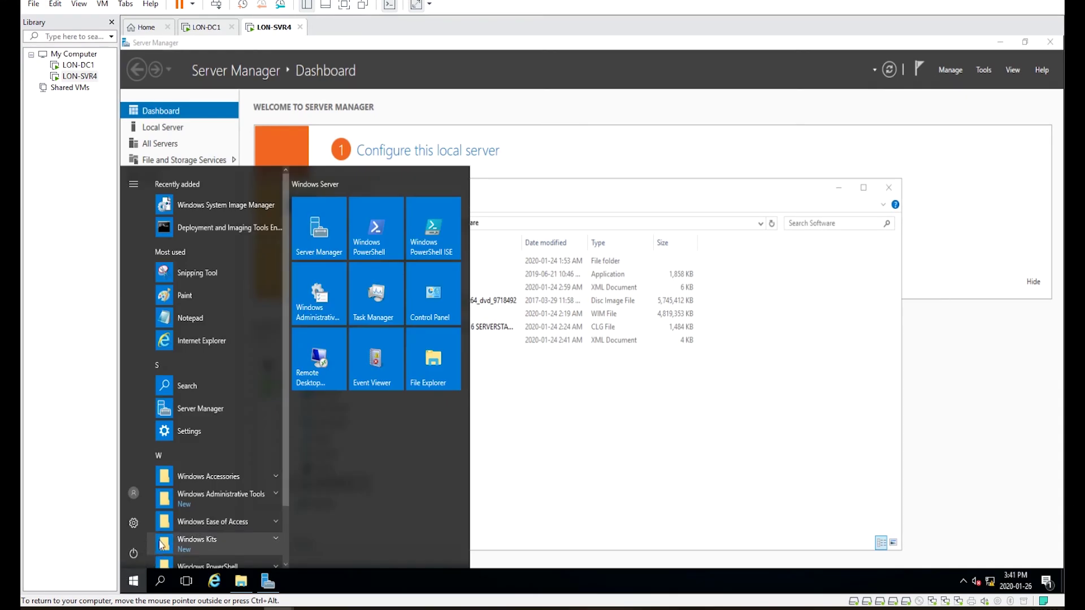
pyautogui.scroll(-1, 198, 503)
pyautogui.click(220, 476)
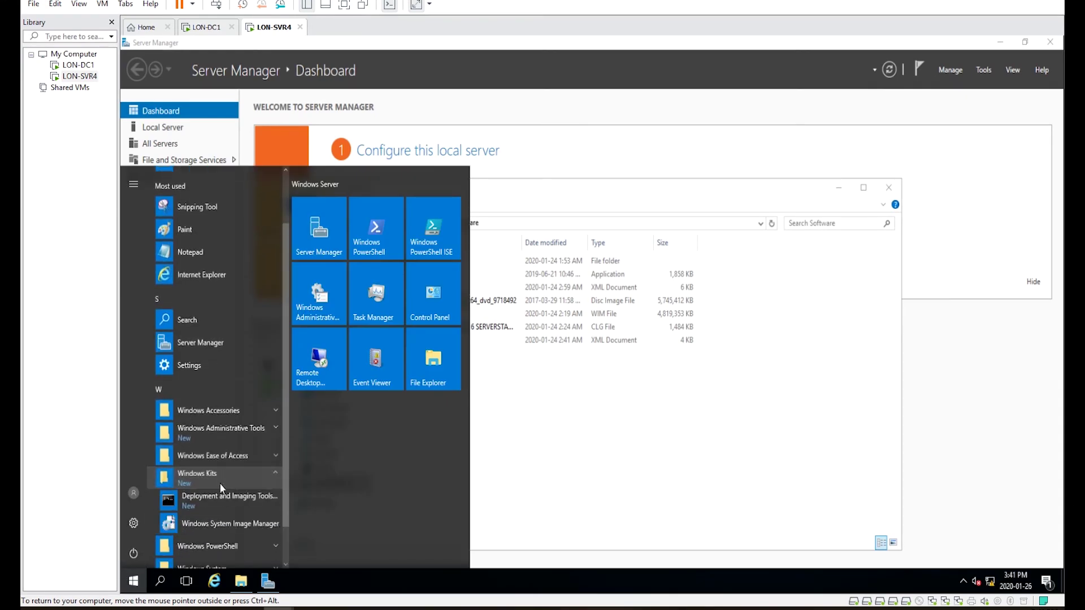
pyautogui.click(217, 520)
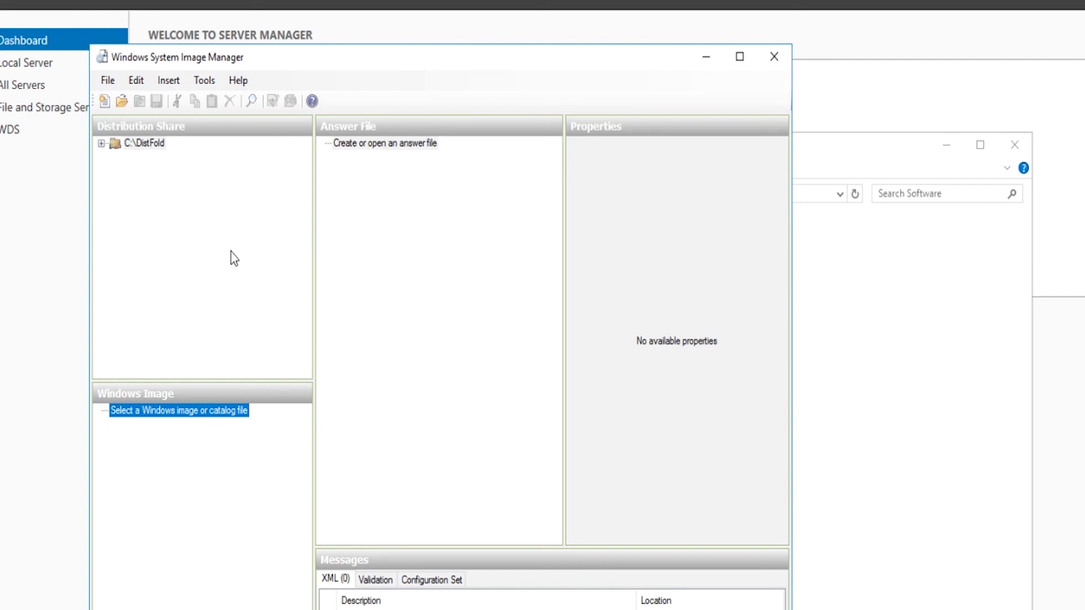
# Step: Load the Windows Server 2016 SERVERSTANDARD image from the Windows image file
pyautogui.click(109, 86)
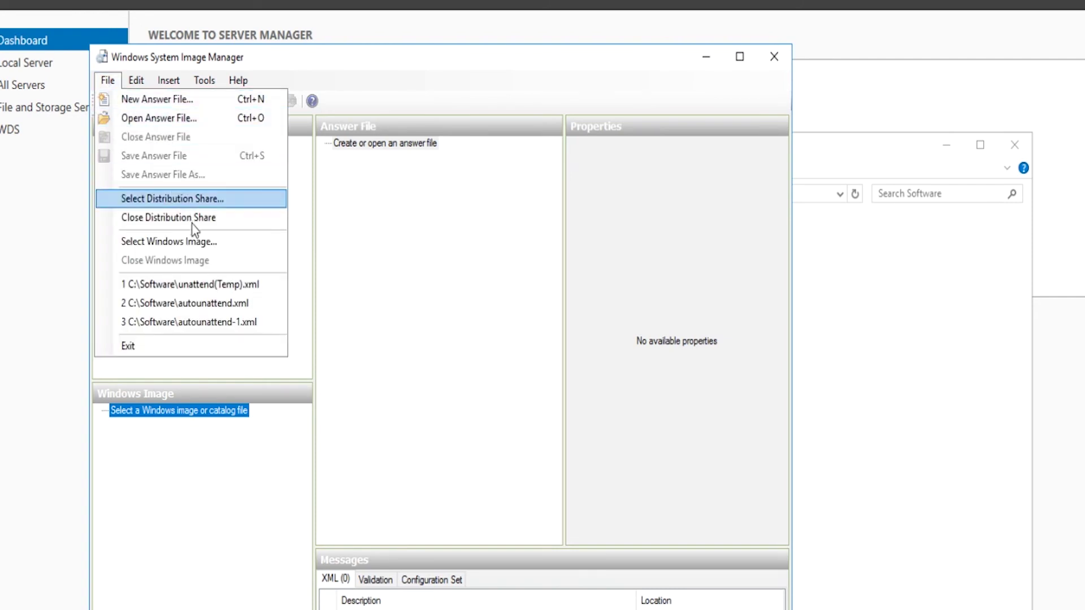
pyautogui.click(195, 242)
pyautogui.doubleClick(211, 177)
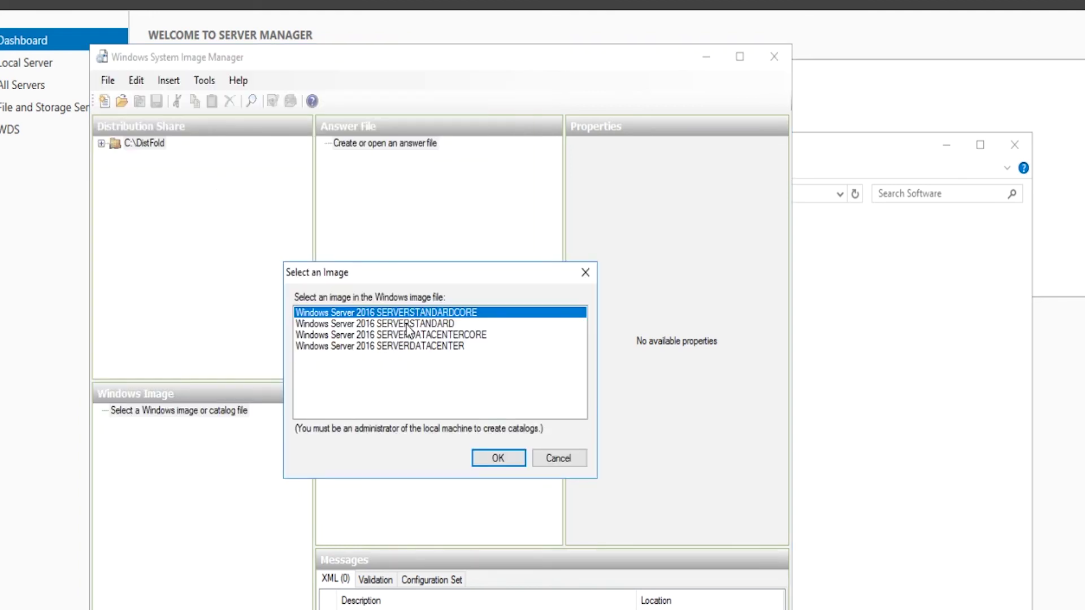
pyautogui.click(408, 326)
pyautogui.click(491, 459)
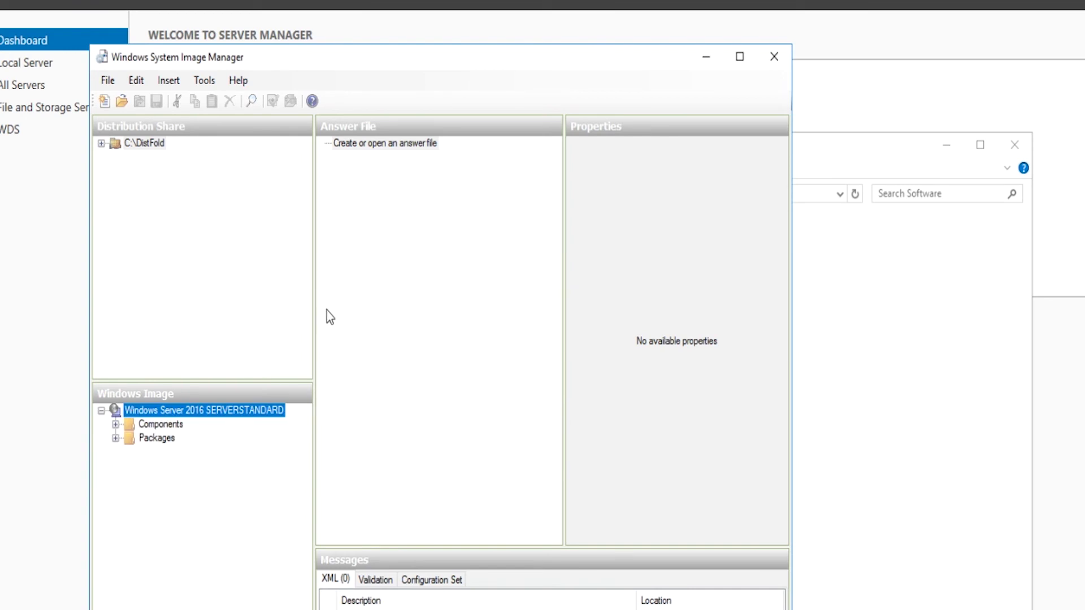
# Step: Open the unattend(Temp).xml answer file, validate it, and close Windows System Image Manager
pyautogui.click(108, 82)
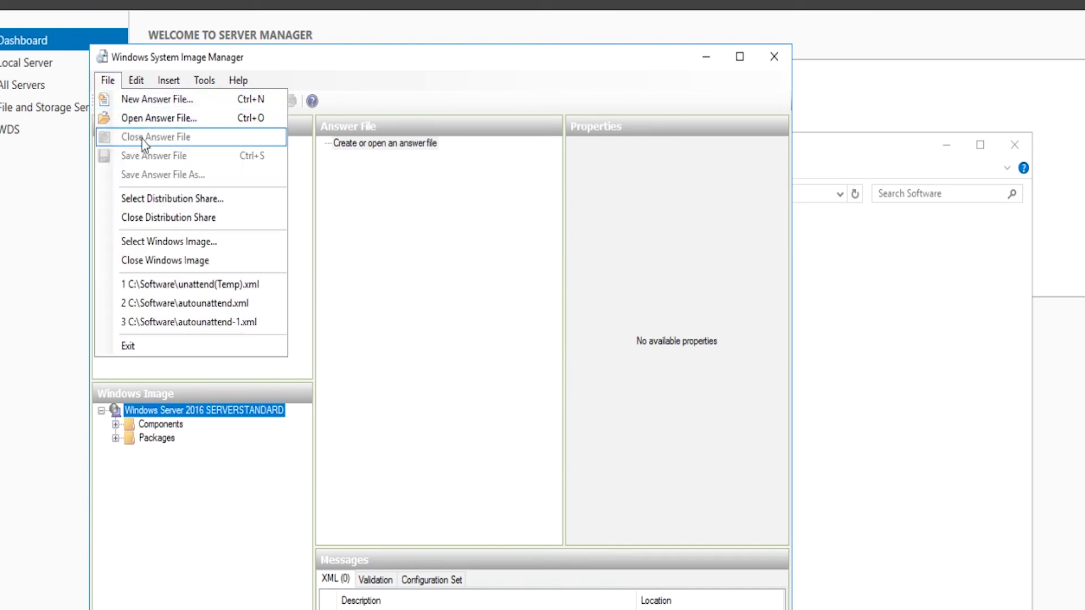
pyautogui.click(175, 119)
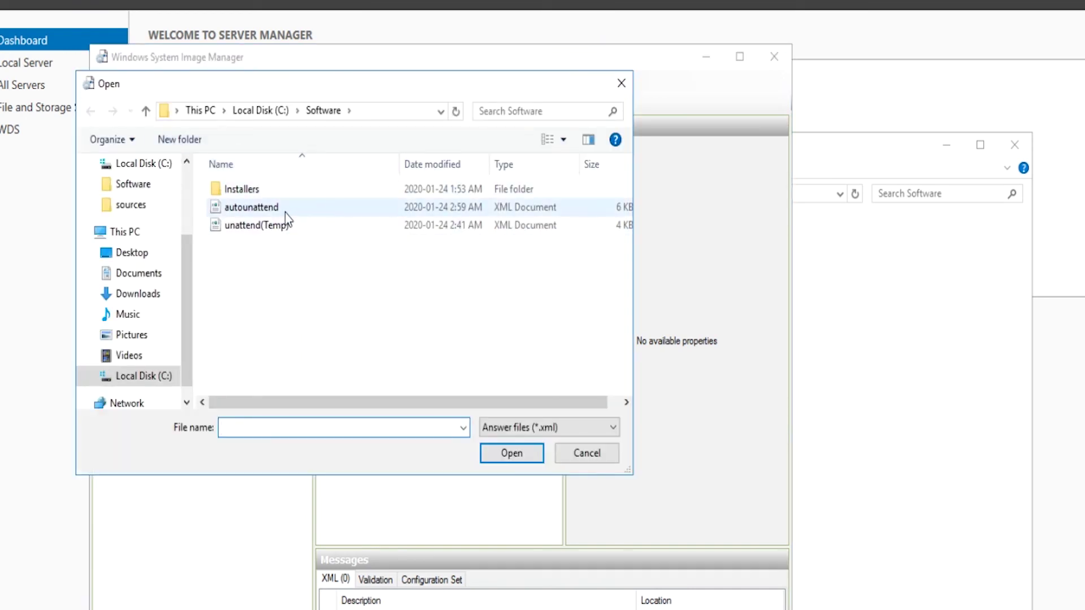
pyautogui.doubleClick(282, 225)
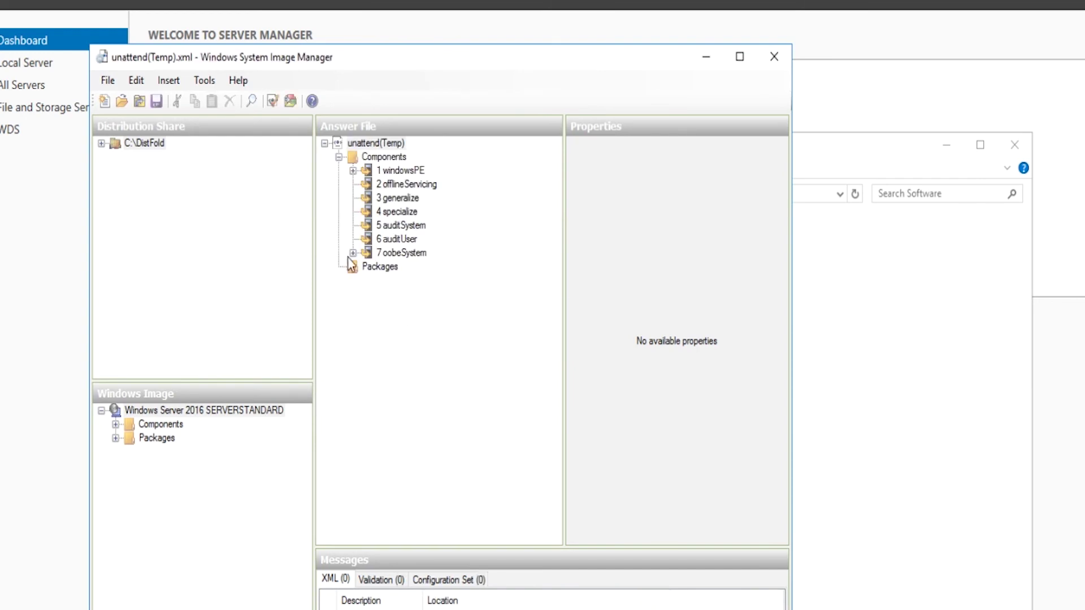
pyautogui.click(209, 81)
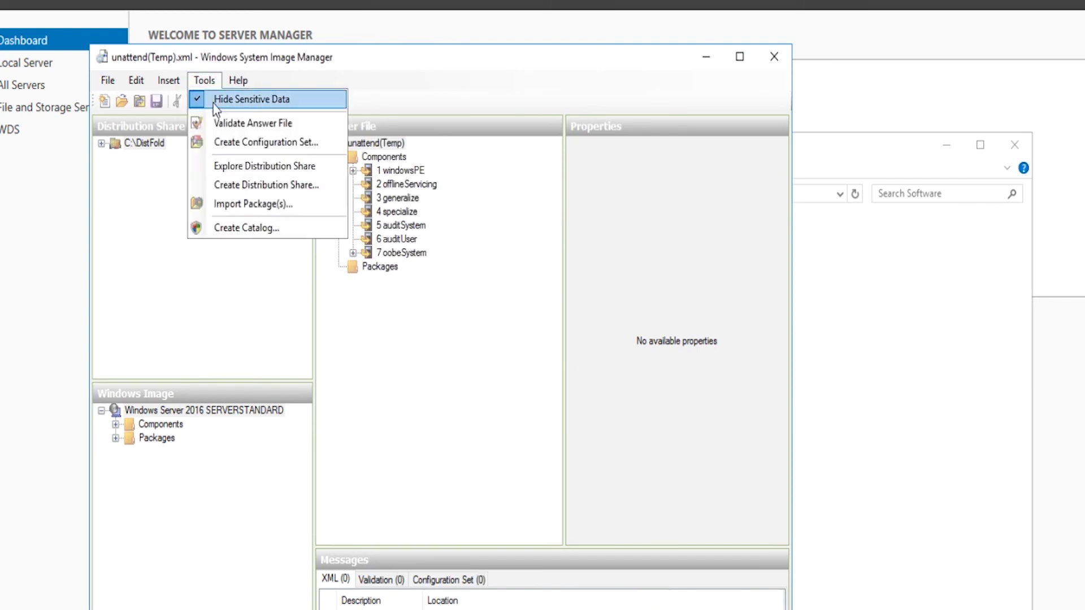
pyautogui.click(268, 124)
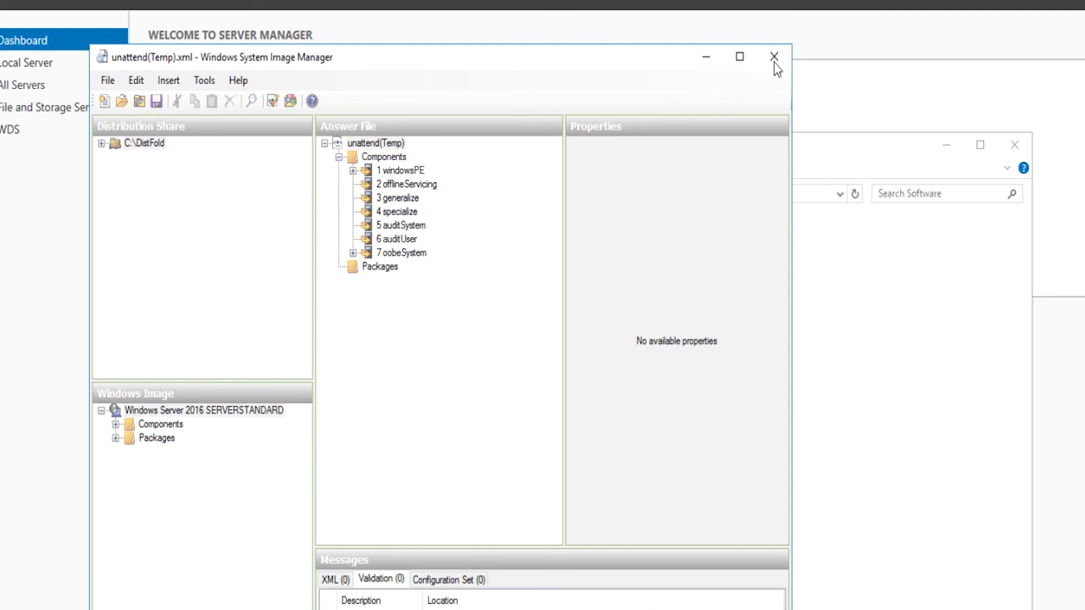
pyautogui.click(781, 60)
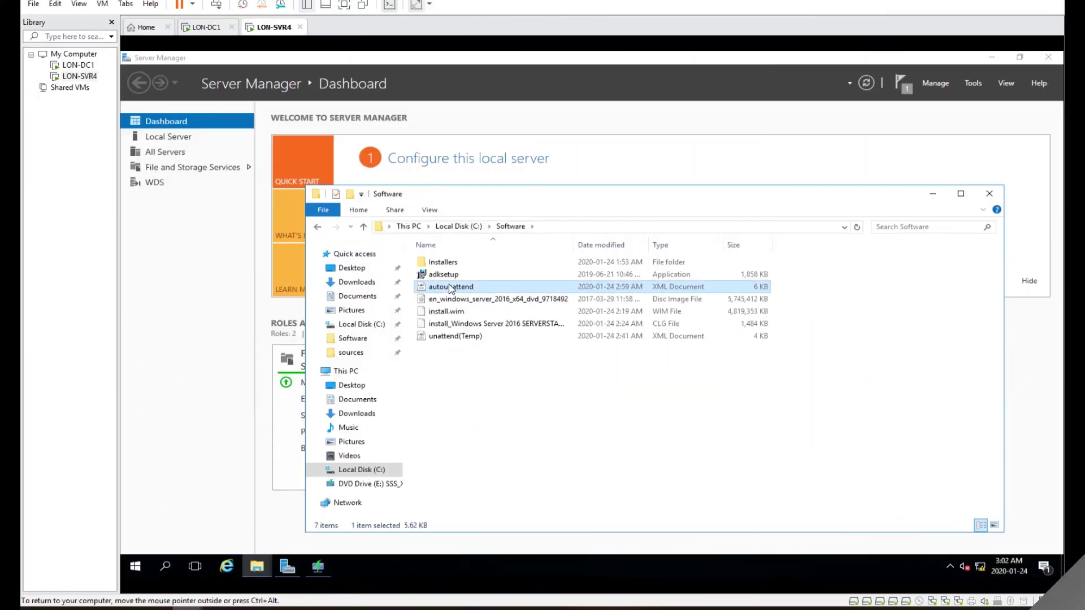
# Step: Copy the autounattend answer file from C:\Software into the C:\RemoteInstall folder
pyautogui.rightClick(451, 288)
pyautogui.click(495, 394)
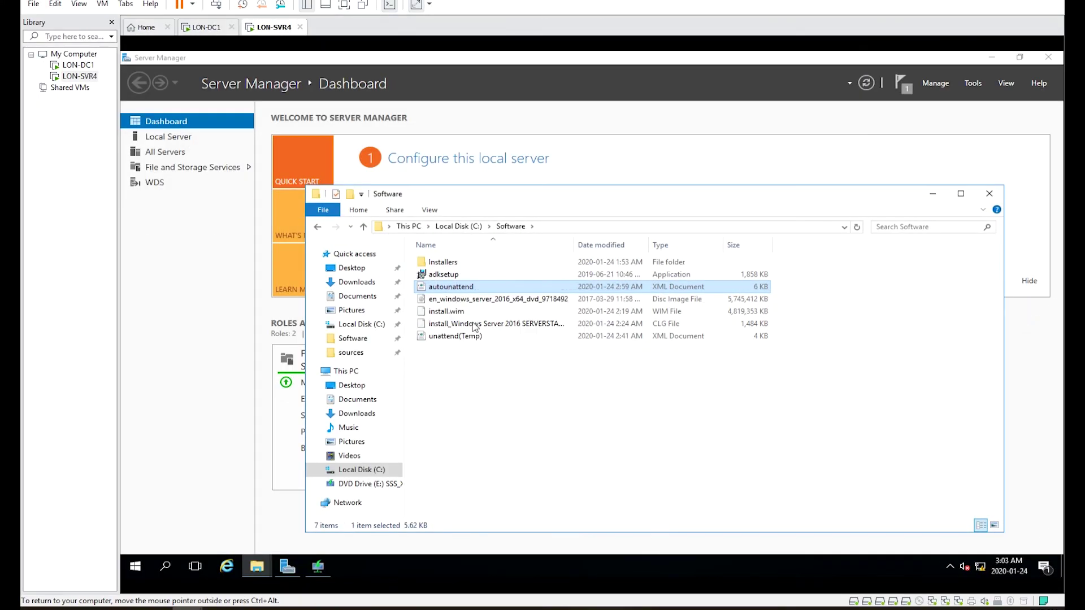
pyautogui.click(458, 226)
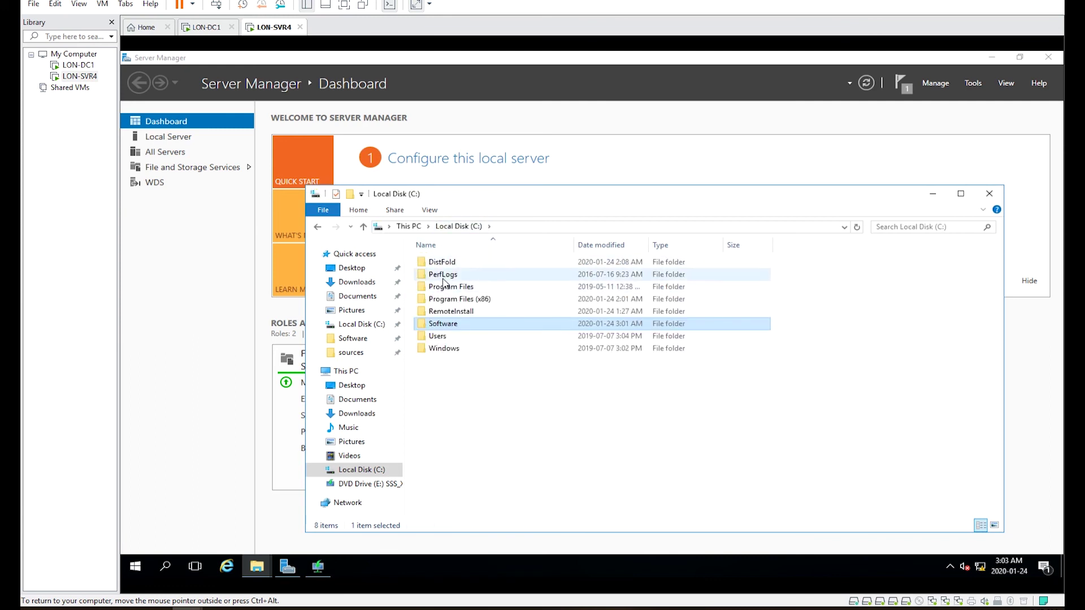
pyautogui.click(456, 312)
pyautogui.doubleClick(456, 313)
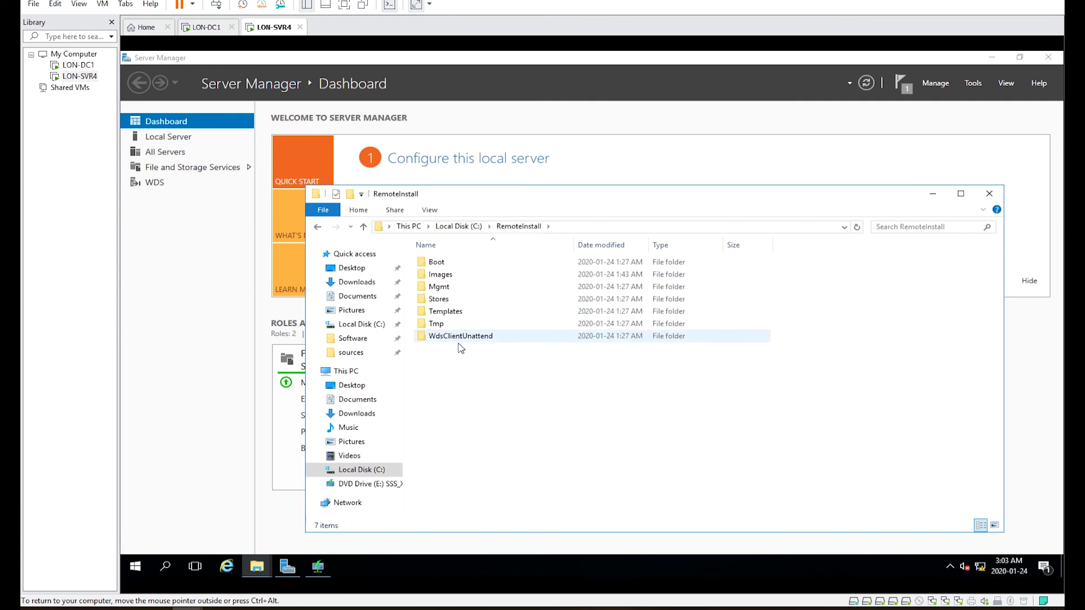
pyautogui.rightClick(479, 404)
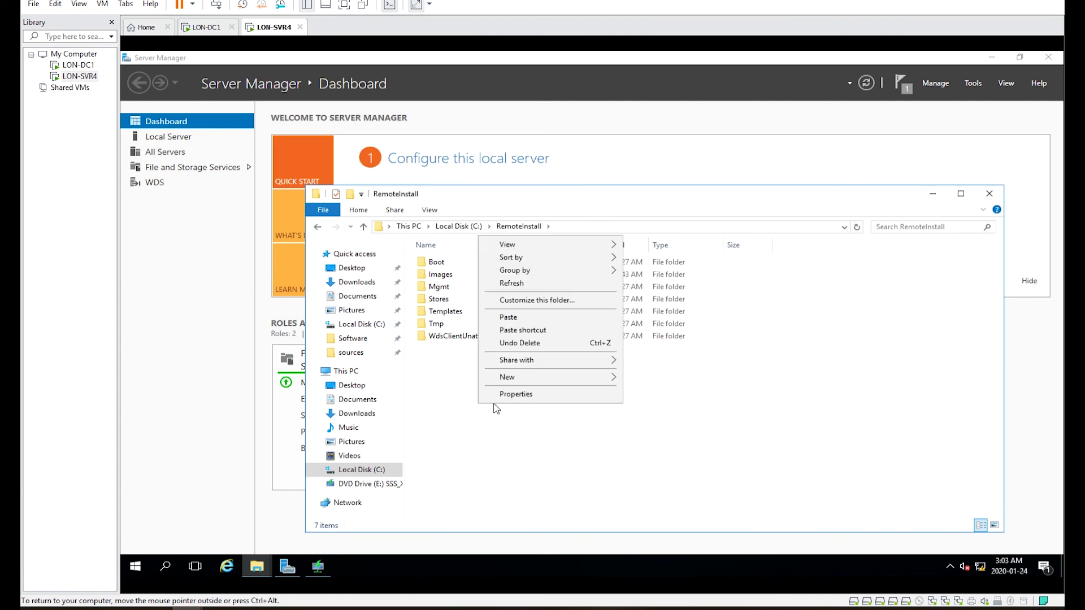
pyautogui.click(530, 317)
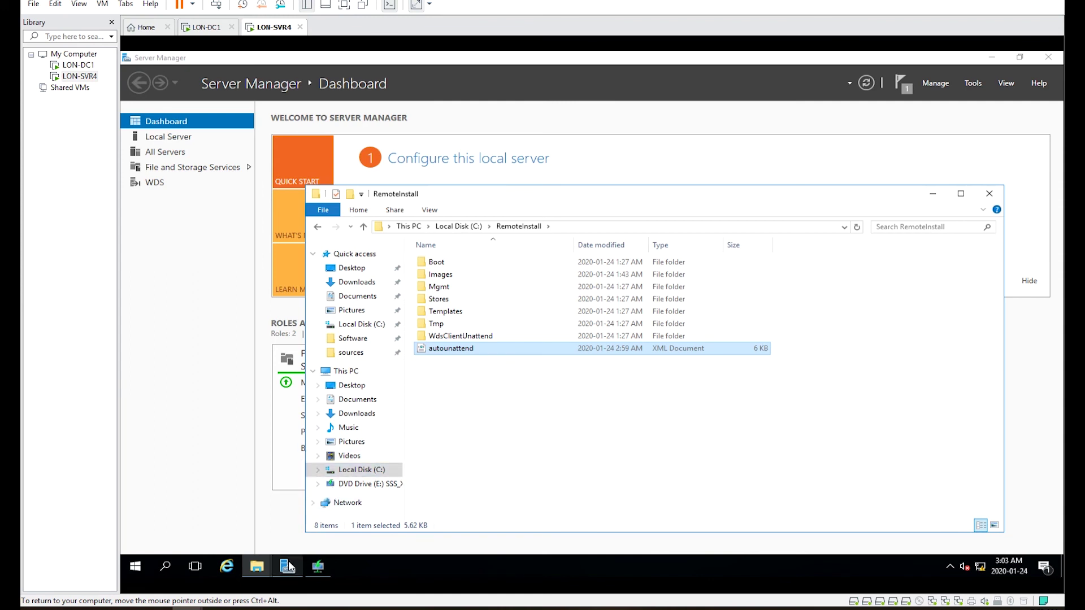
# Step: Switch to Server Manager, launch Windows Deployment Services, and open the properties of the LON-SVR4.adatum.com server
pyautogui.moveTo(289, 566)
pyautogui.click(305, 520)
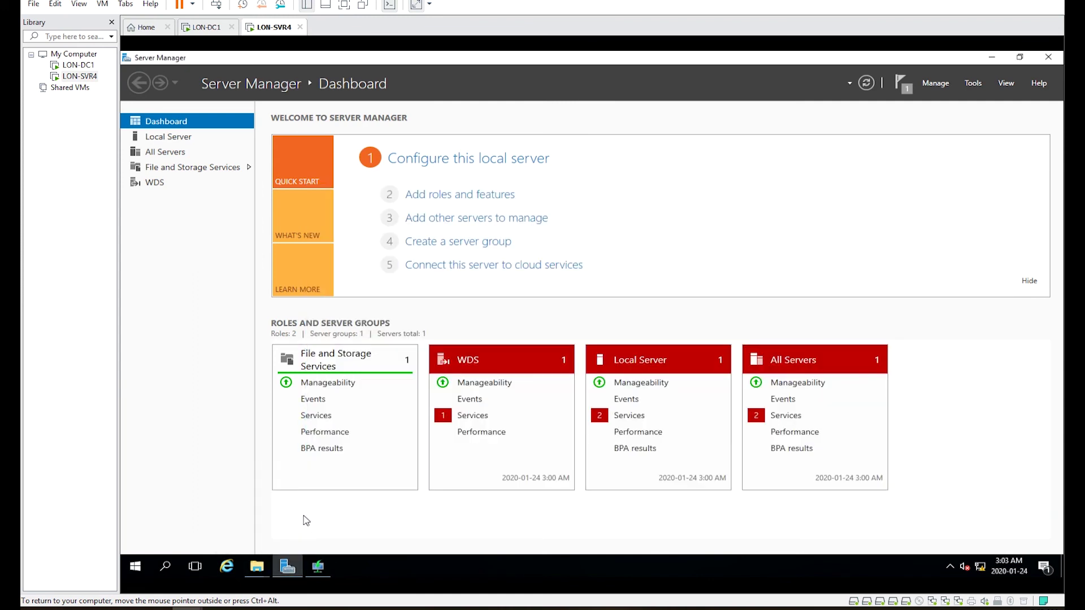
pyautogui.click(972, 83)
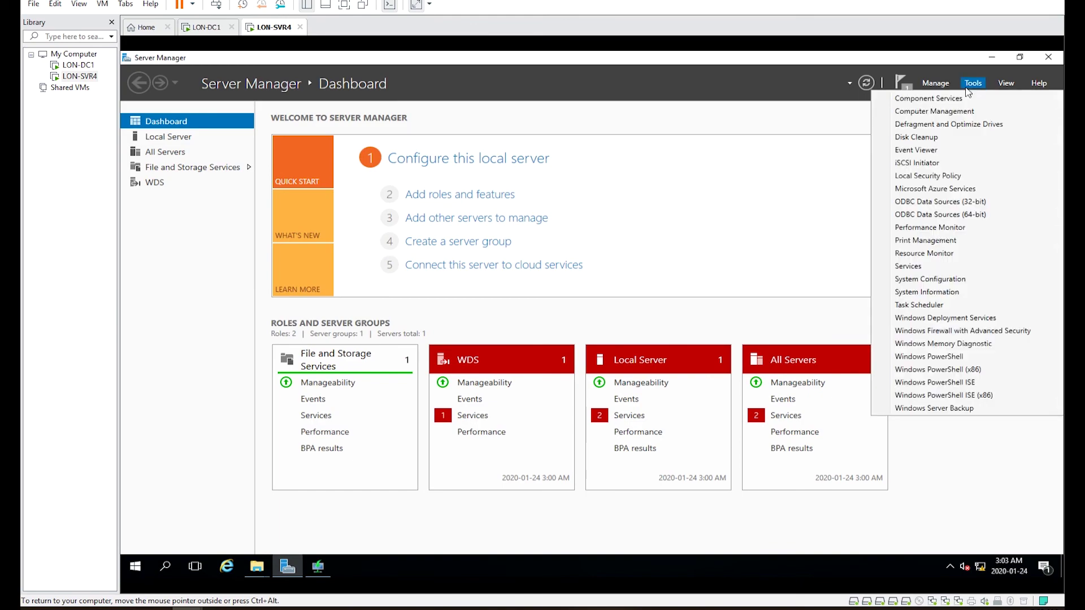
pyautogui.click(944, 318)
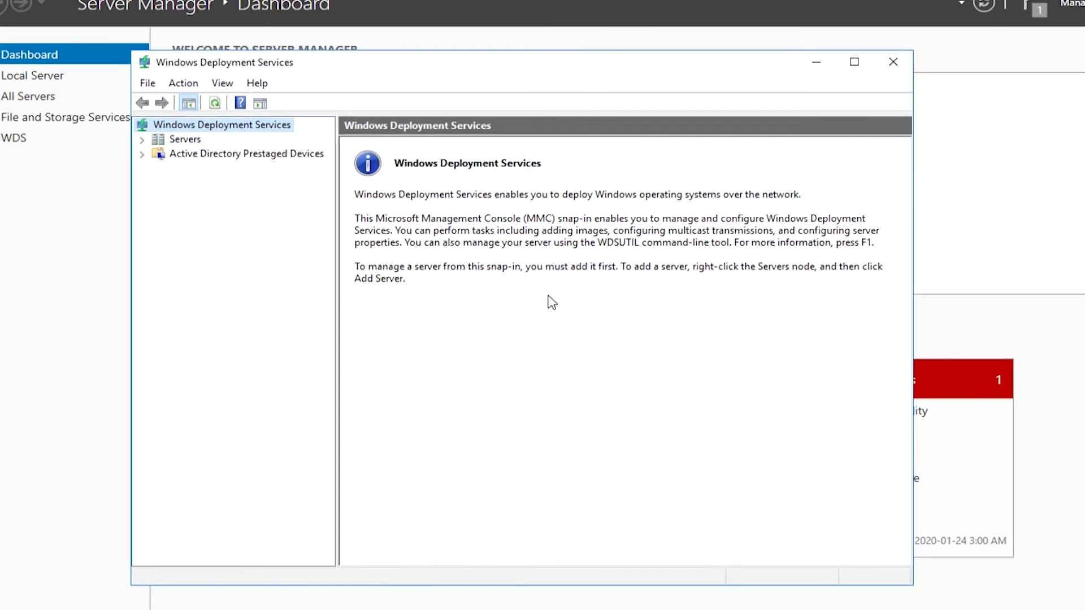
pyautogui.click(143, 140)
pyautogui.rightClick(206, 157)
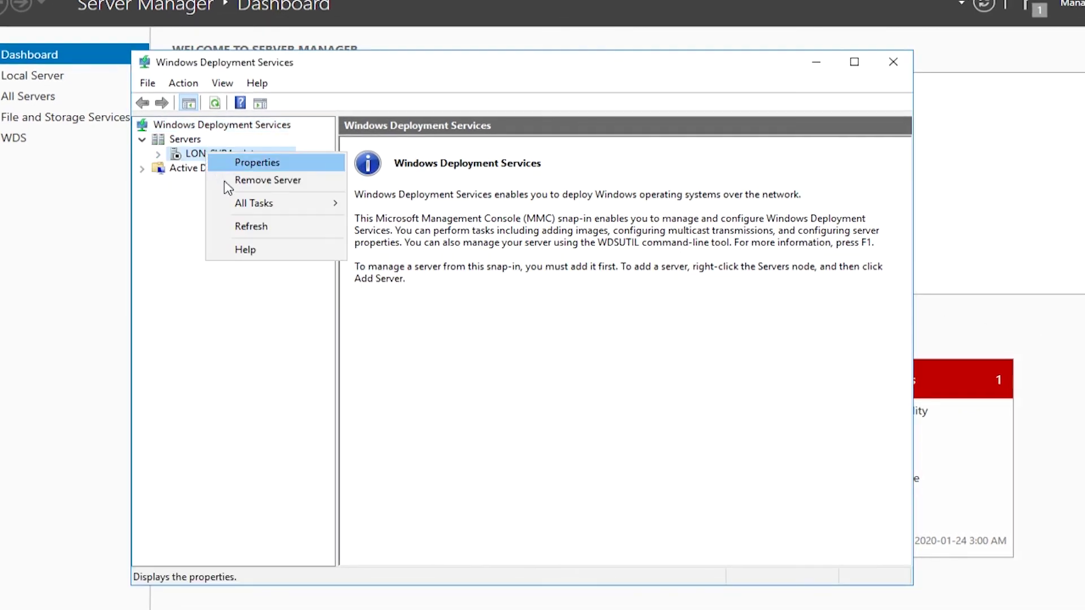
pyautogui.click(261, 165)
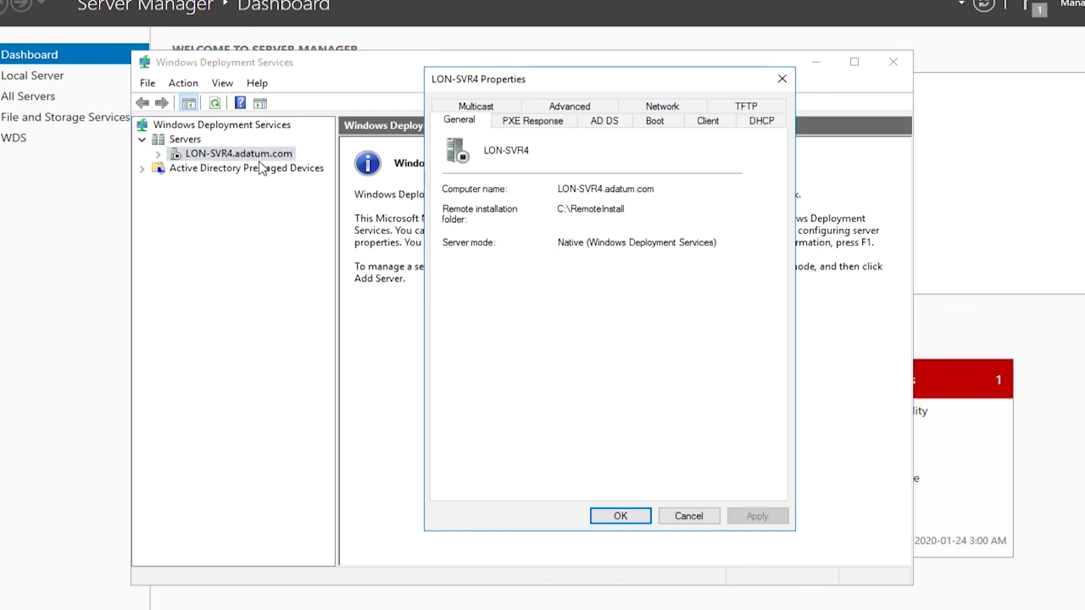
# Step: Enable unattended installation for WDS clients, assigning autounattend.xml from RemoteInstall to the x64 architecture
pyautogui.click(710, 123)
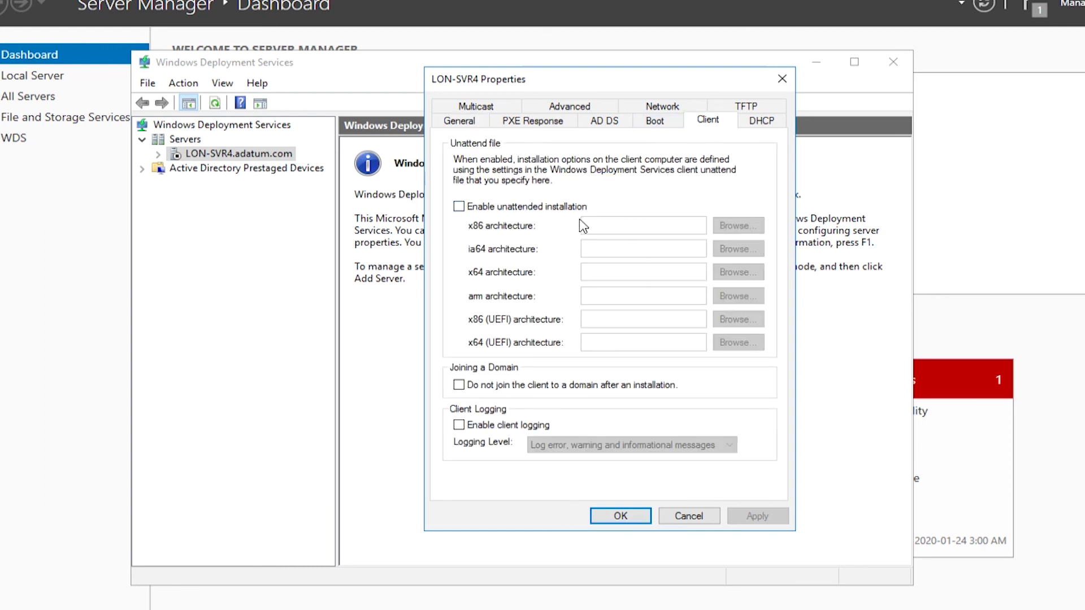
pyautogui.click(567, 208)
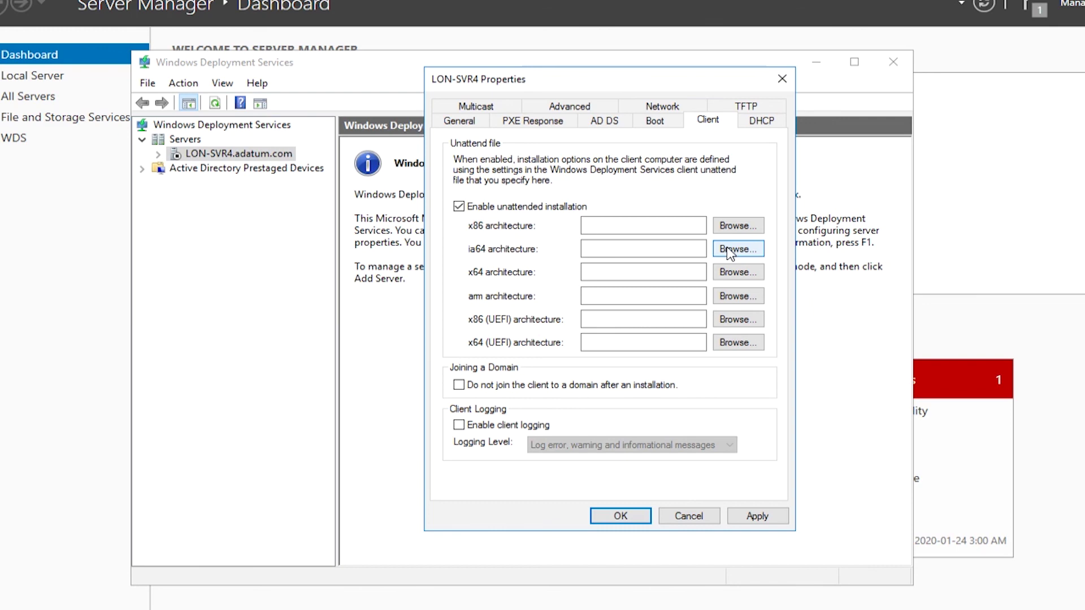
pyautogui.click(747, 277)
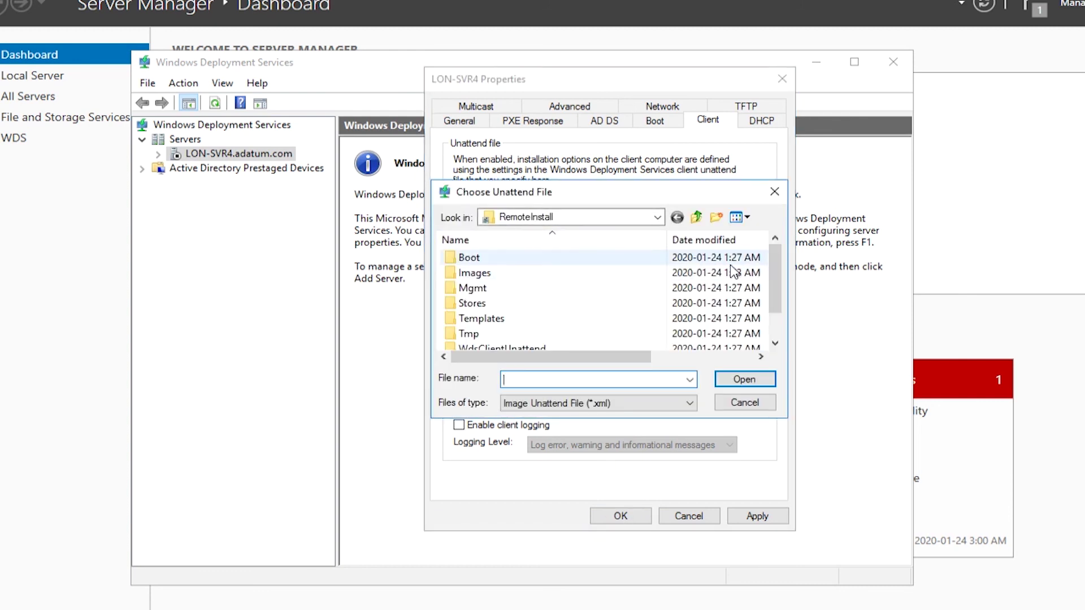
pyautogui.moveTo(770, 263); pyautogui.dragTo(767, 316)
pyautogui.click(489, 333)
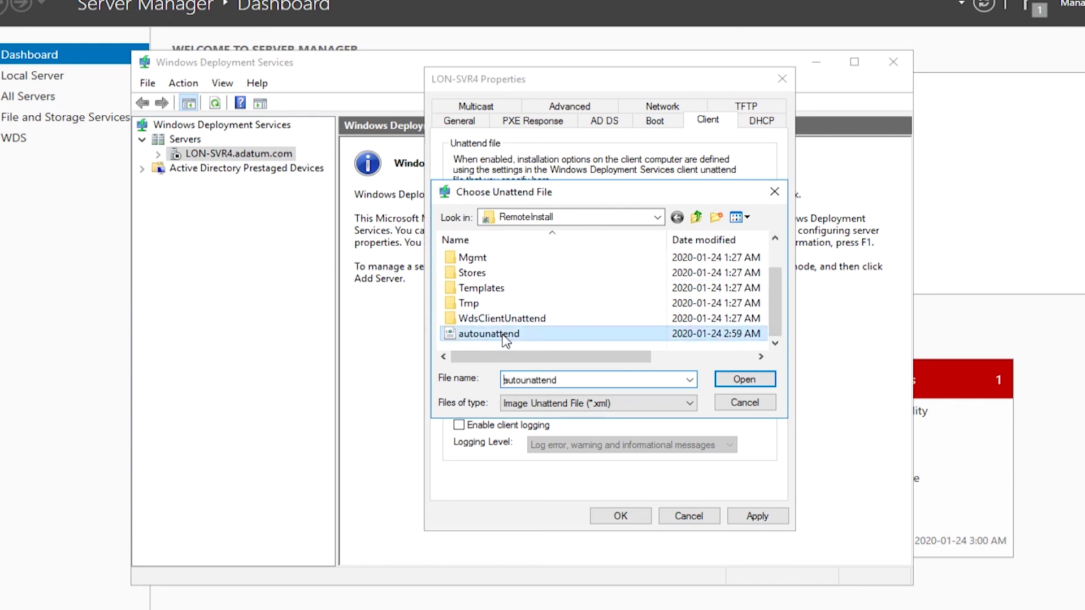
pyautogui.click(742, 383)
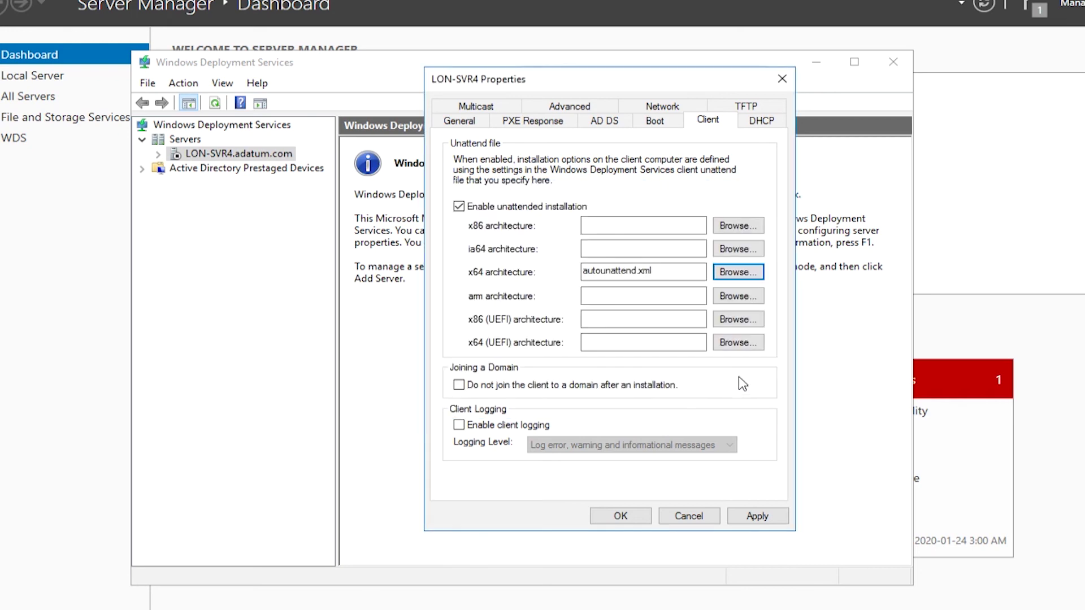
pyautogui.click(622, 518)
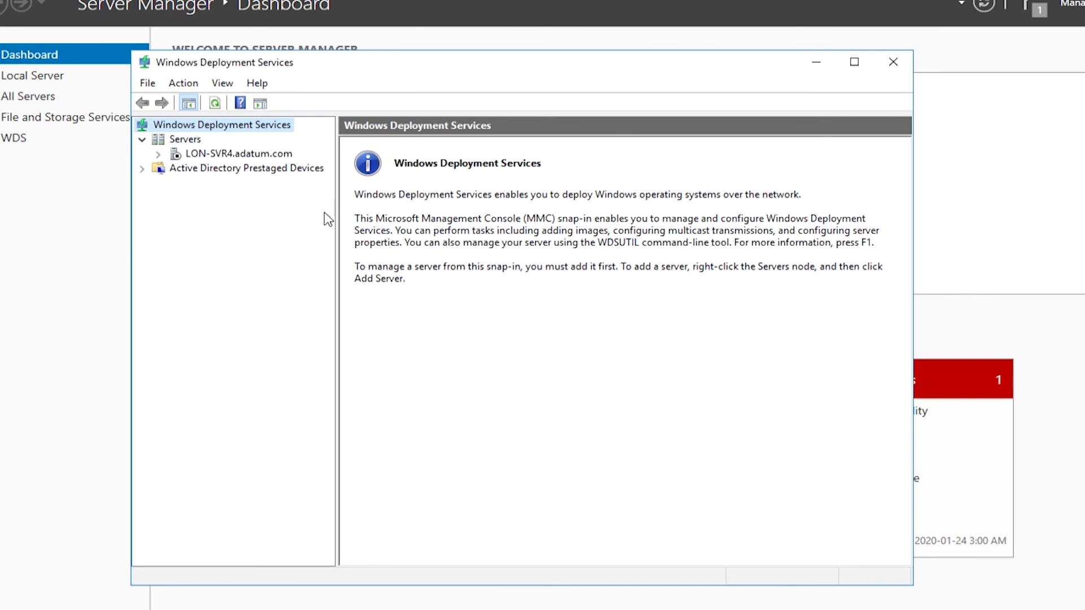
# Step: Allow the Windows Server 2016 SERVERSTANDARD install image in ImageGroup1 to install in unattended mode
pyautogui.click(159, 155)
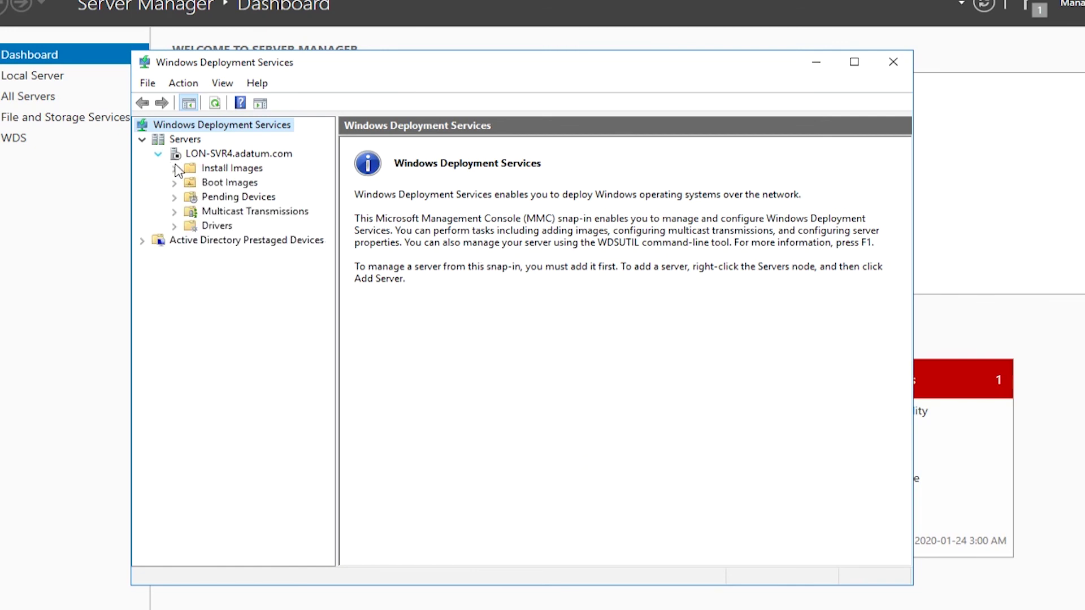
pyautogui.click(176, 169)
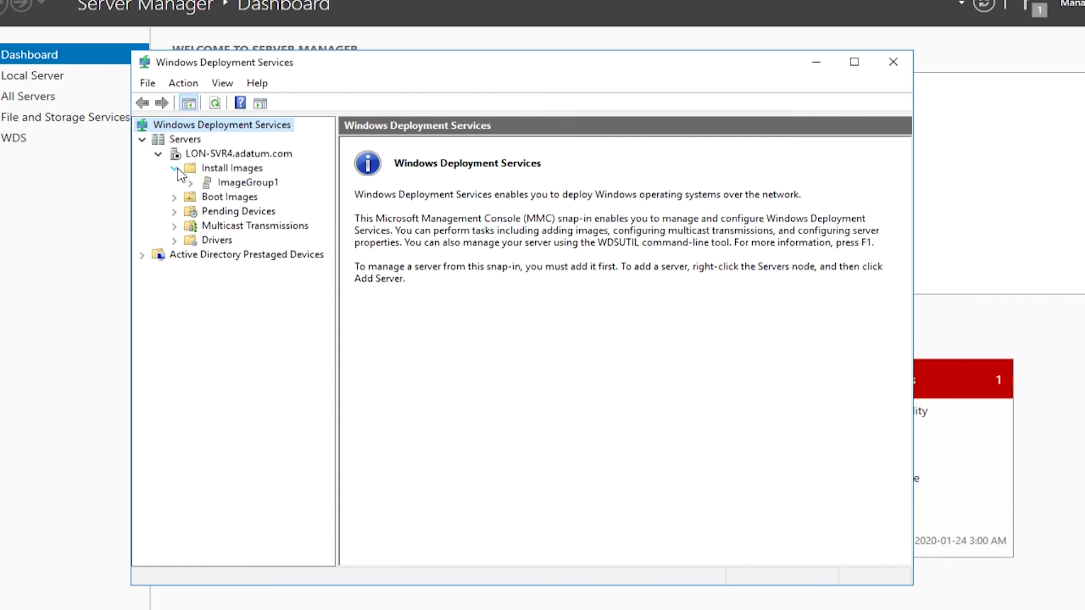
pyautogui.click(272, 190)
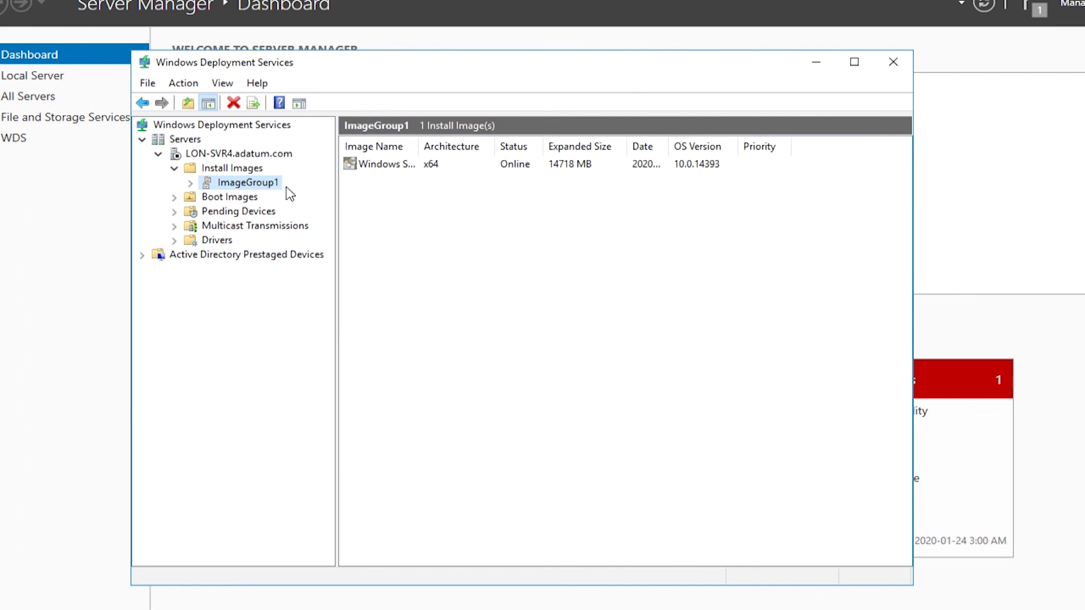
pyautogui.rightClick(352, 163)
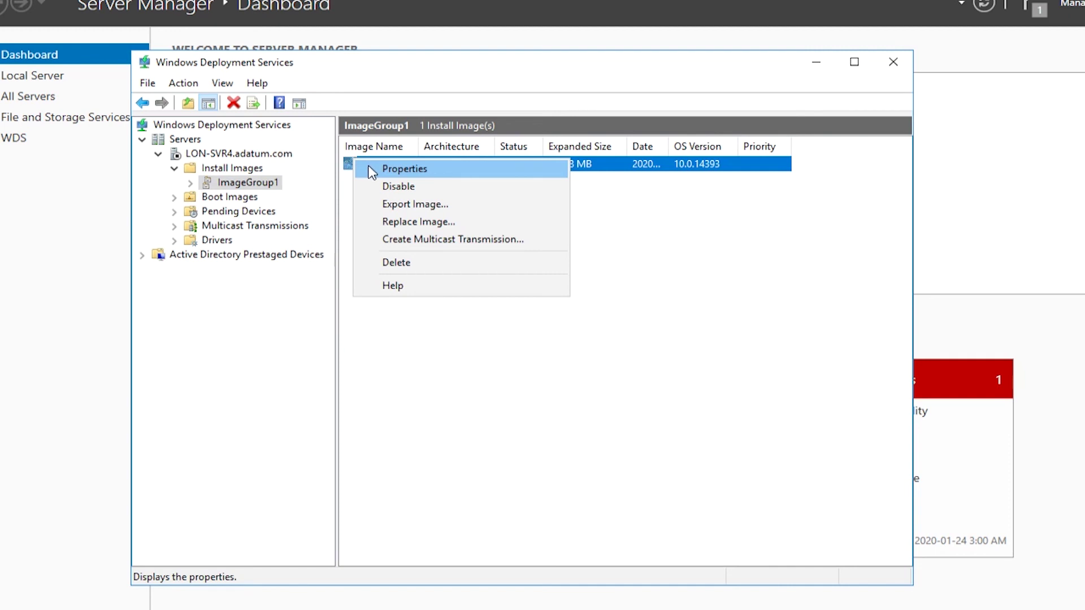
pyautogui.click(396, 169)
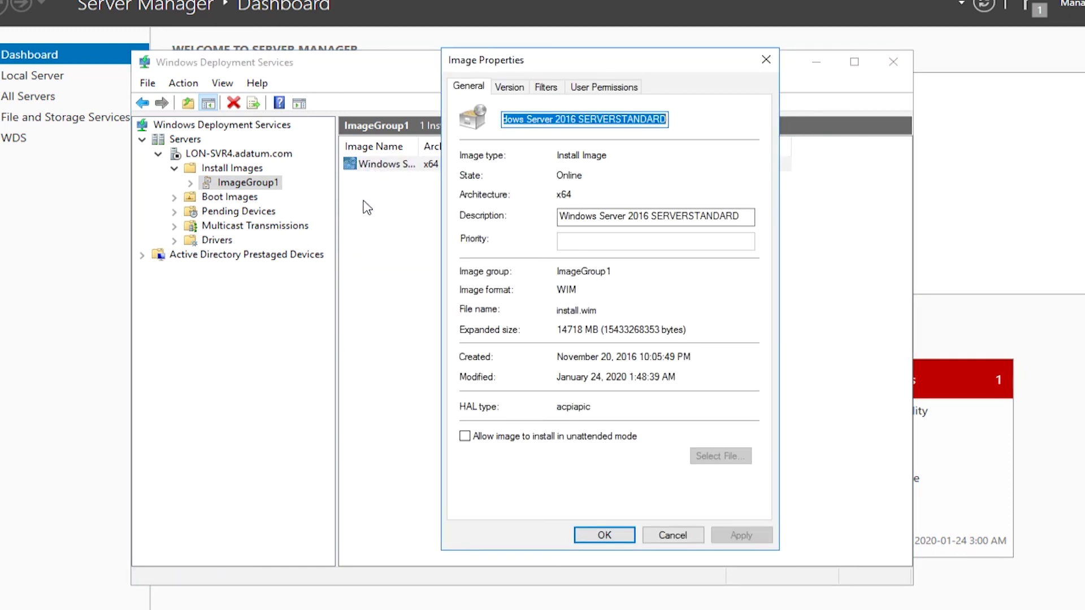
pyautogui.click(468, 436)
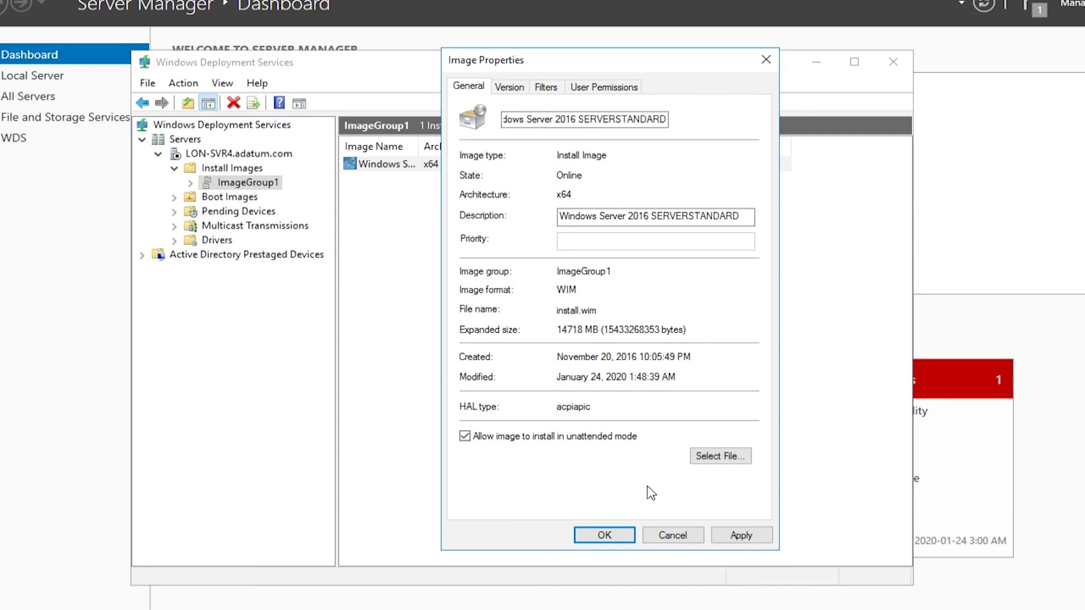
# Step: Assign C:\RemoteInstall\autounattend.xml as the install image's unattend file and accept the image properties
pyautogui.click(716, 458)
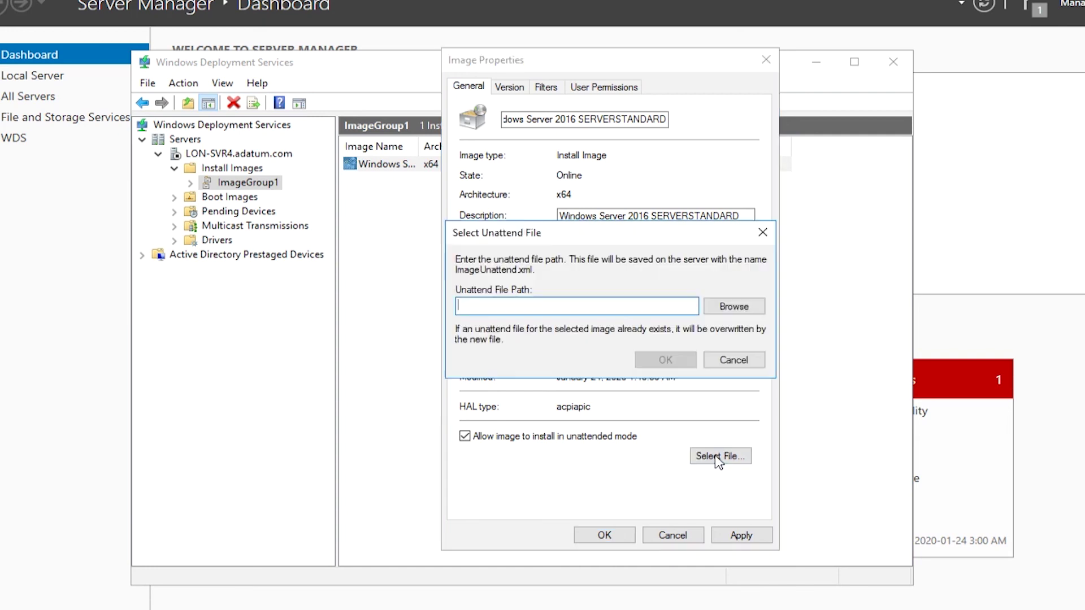
pyautogui.click(728, 308)
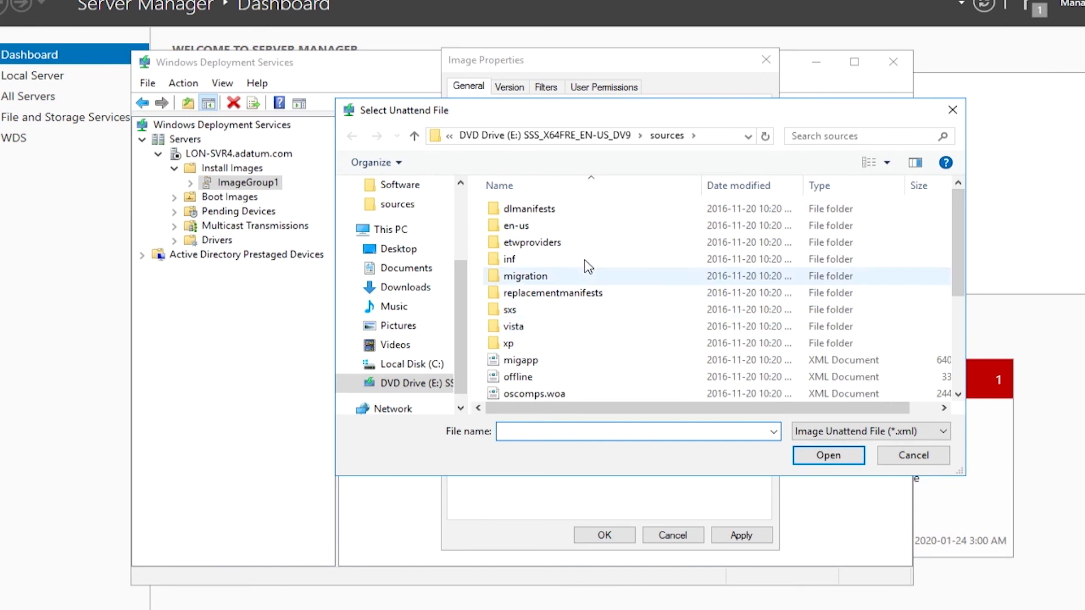
pyautogui.click(431, 363)
pyautogui.doubleClick(533, 276)
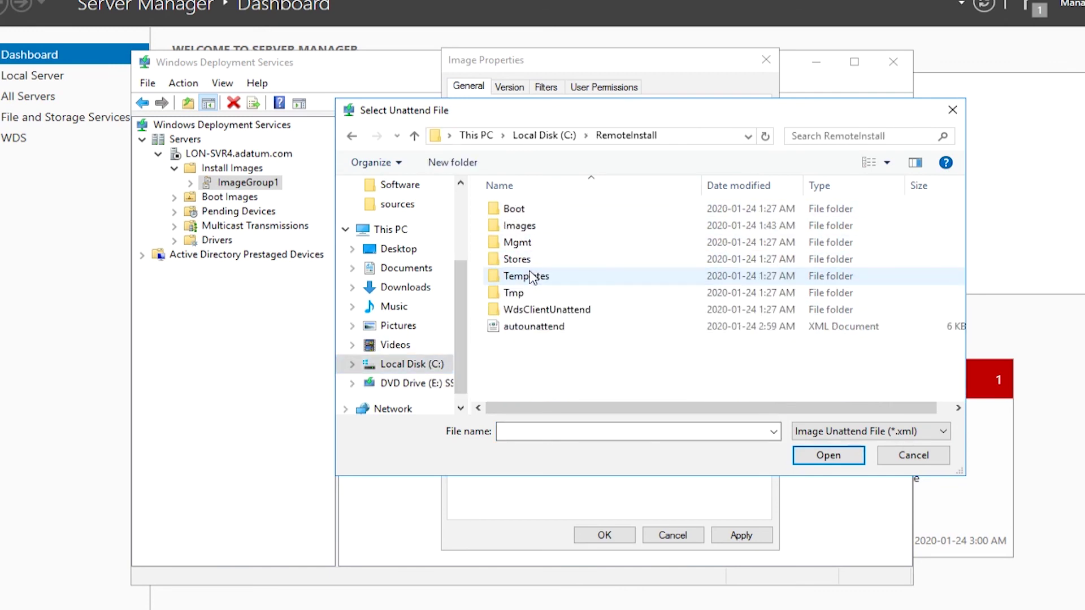
pyautogui.doubleClick(529, 332)
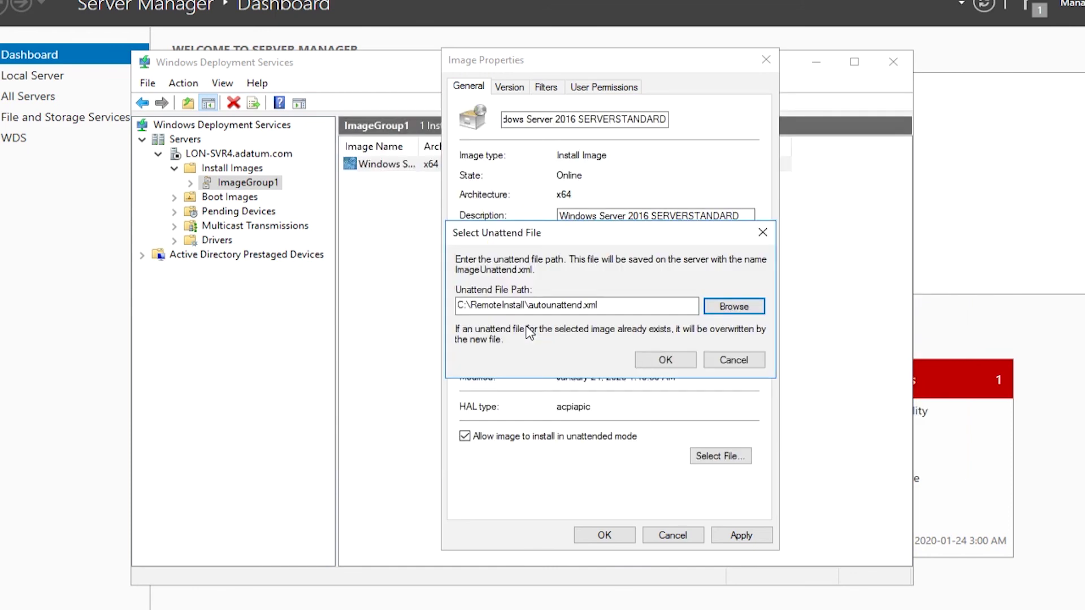
pyautogui.click(677, 360)
pyautogui.click(628, 535)
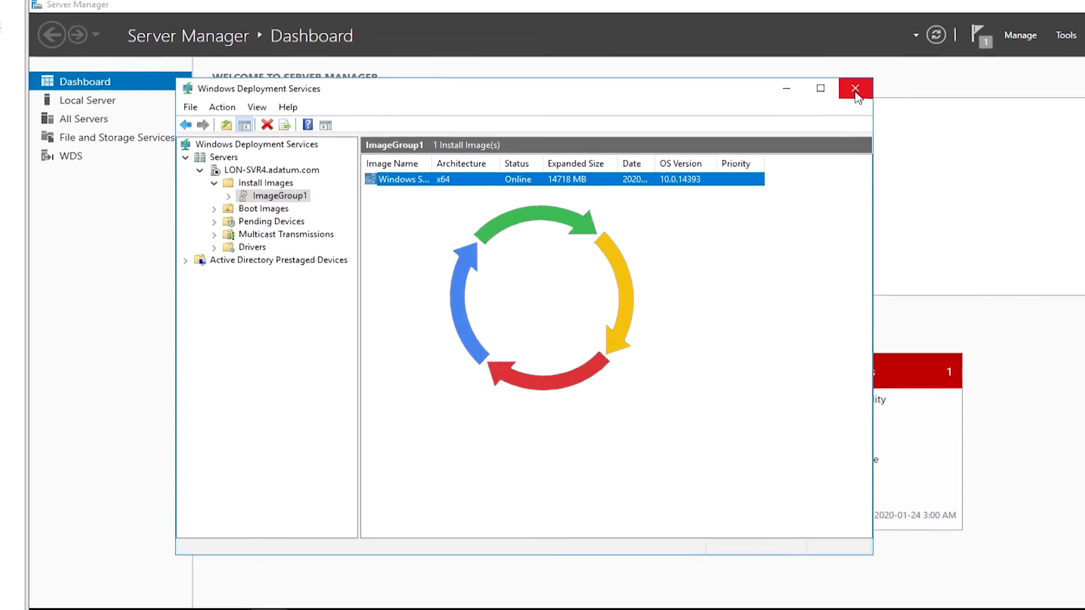
# Step: Close the Windows Deployment Services console and shut down LON-SVR4
pyautogui.click(855, 89)
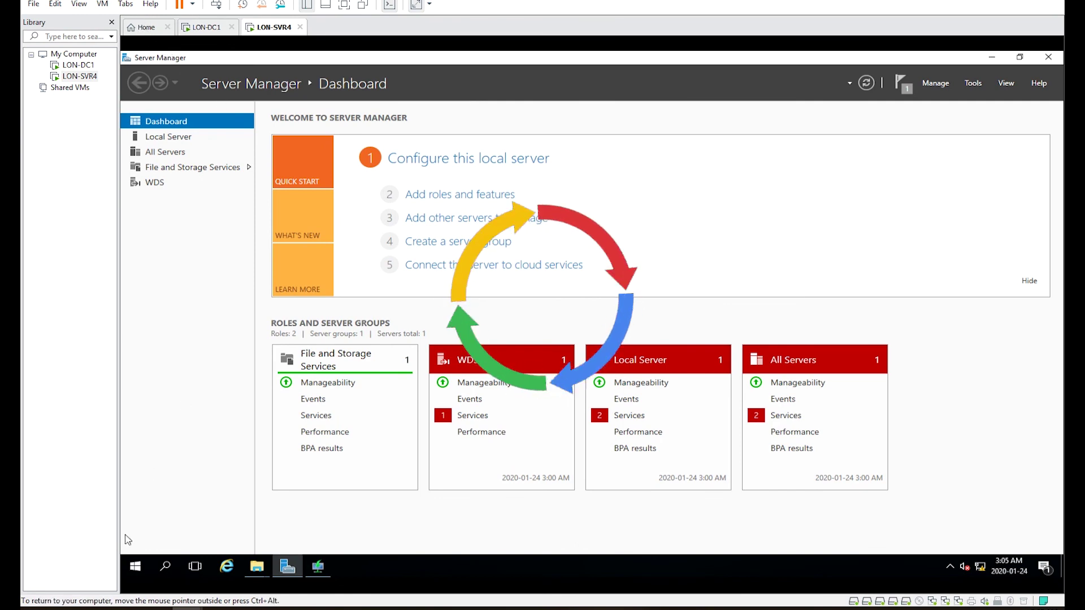
pyautogui.click(134, 568)
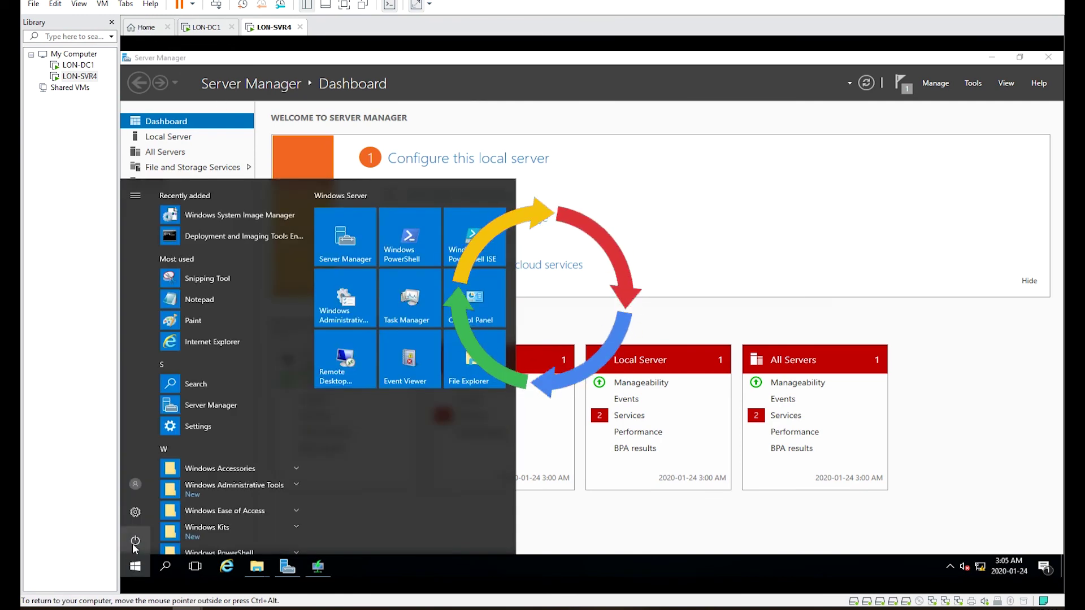
pyautogui.click(134, 544)
pyautogui.click(147, 432)
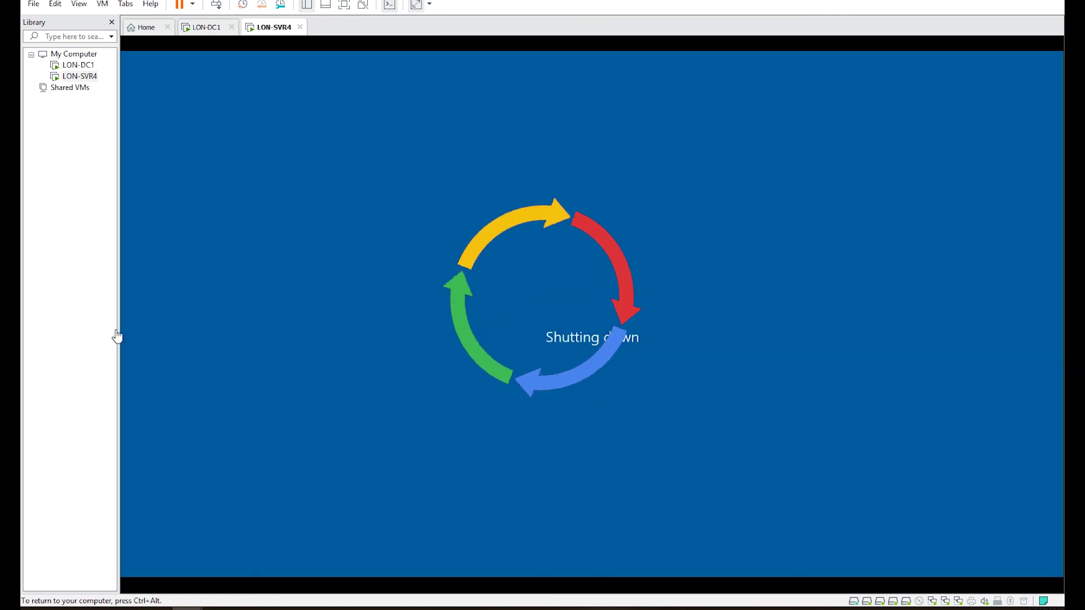